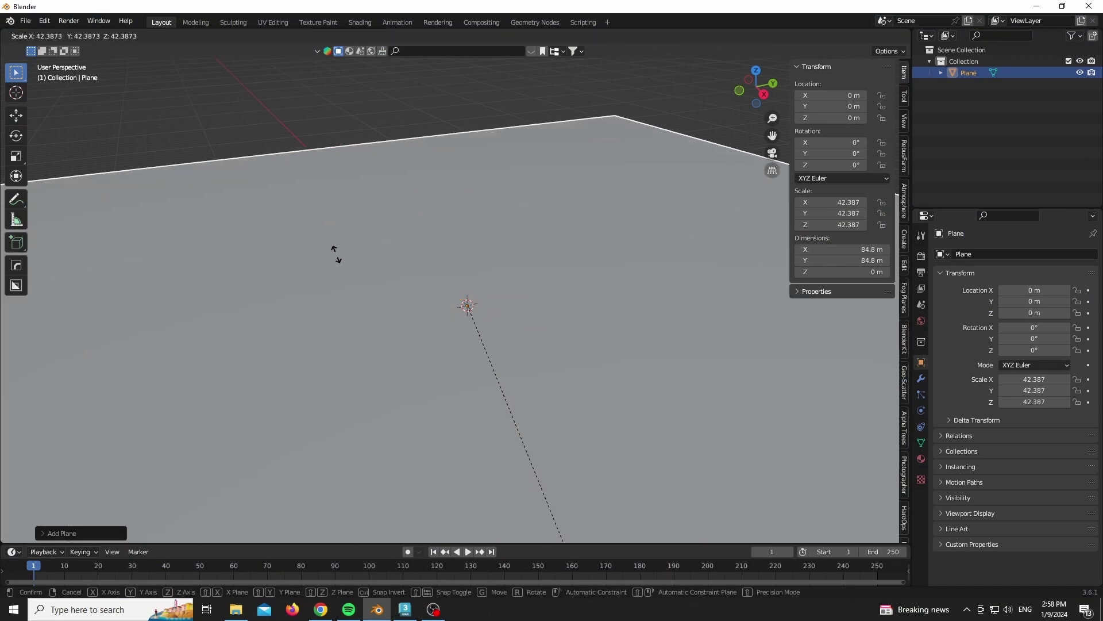
Scale the plane to about 57.6 m square and move it horizontally to about X -26.1 m, Y 4.6 m.
click(600, 320)
scroll(598, 318, down, 4)
key(g)
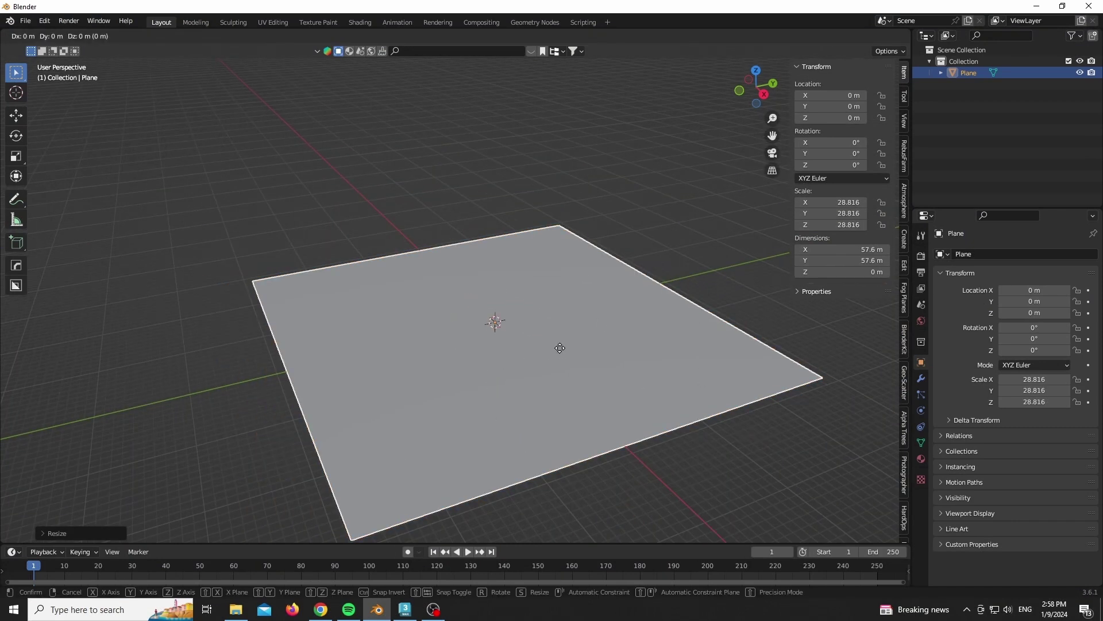
key(shift+z)
click(501, 305)
Add a camera at the world origin with its rotation set to X 90°, Y 0° and Z 0°.
scroll(501, 305, up, 3)
scroll(501, 305, up, 2)
key(shift+a)
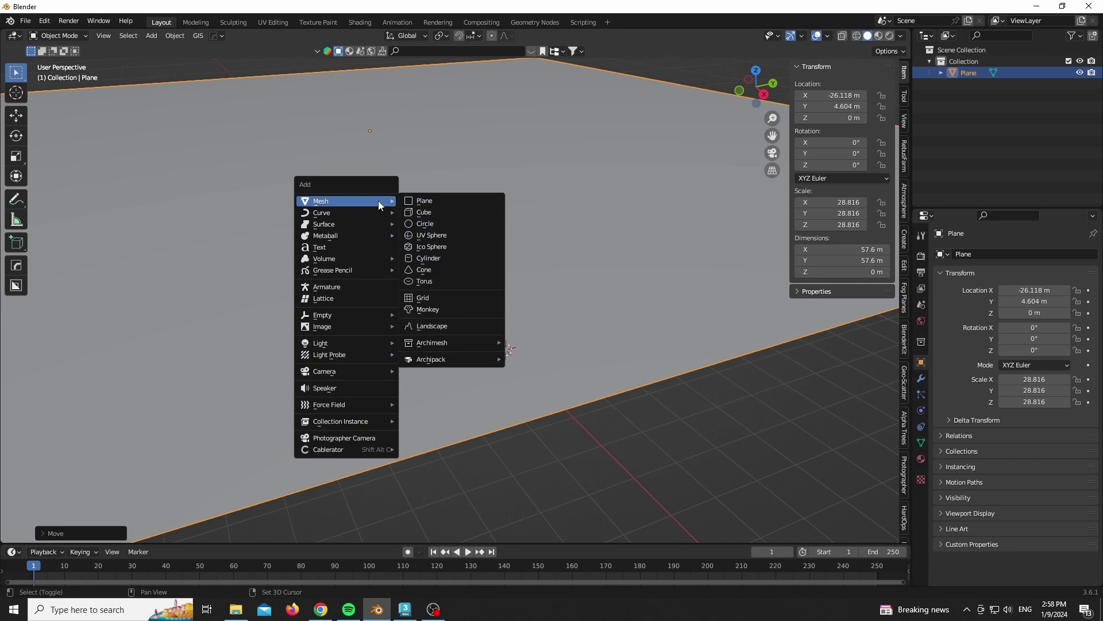
mouse_move(368, 371)
click(419, 374)
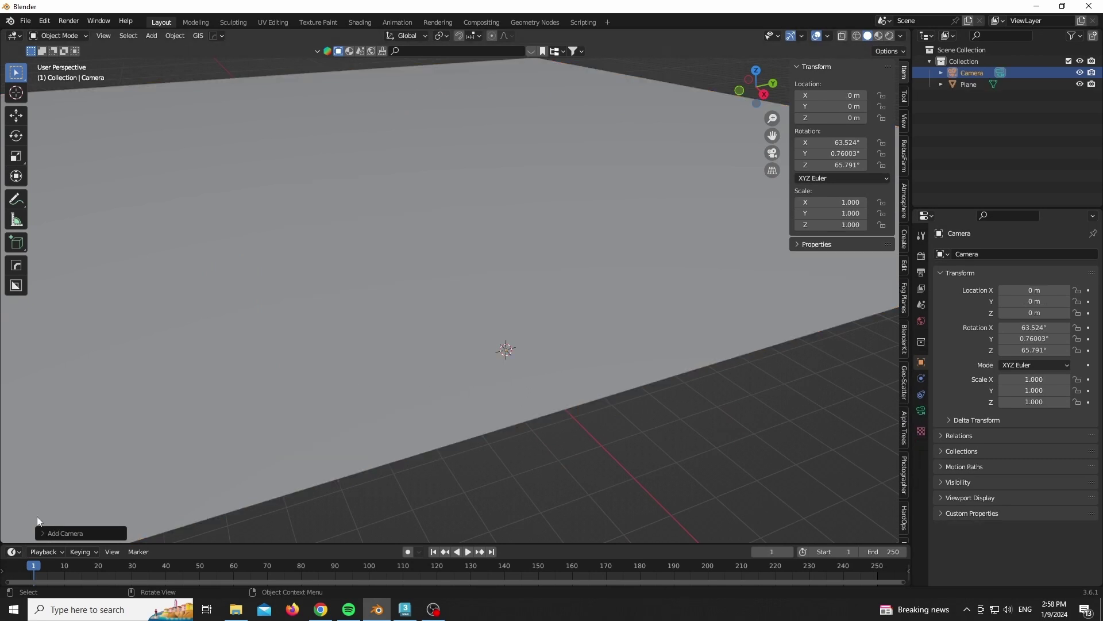
click(41, 533)
text(0)
key(Return)
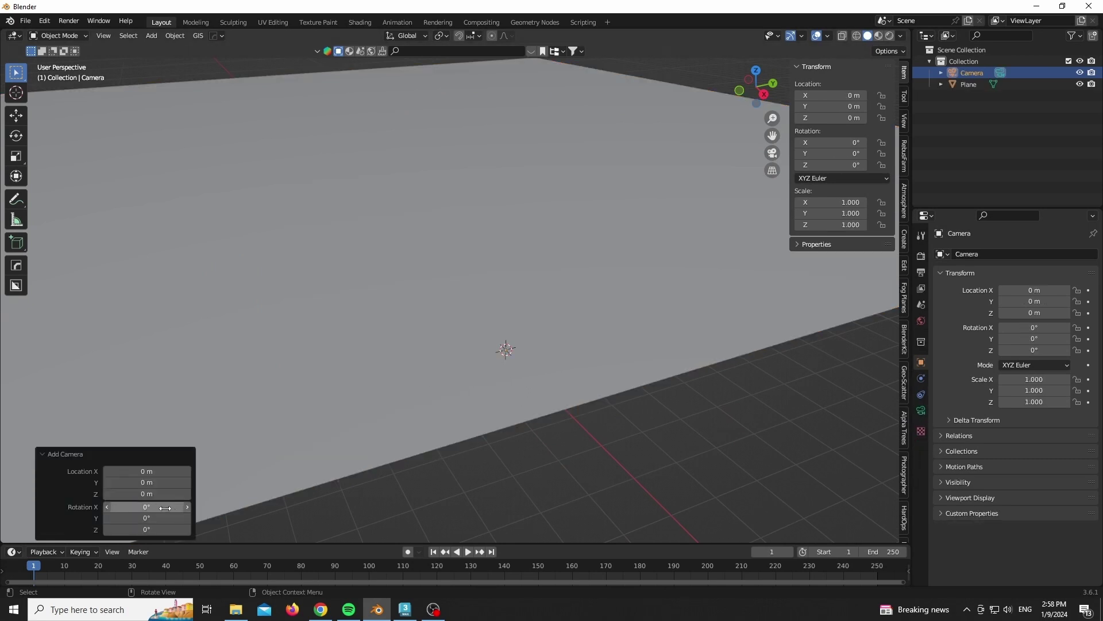
Raise the camera 1.6 m along Z and rotate it 60° about the global Z axis.
key(g)
key(z)
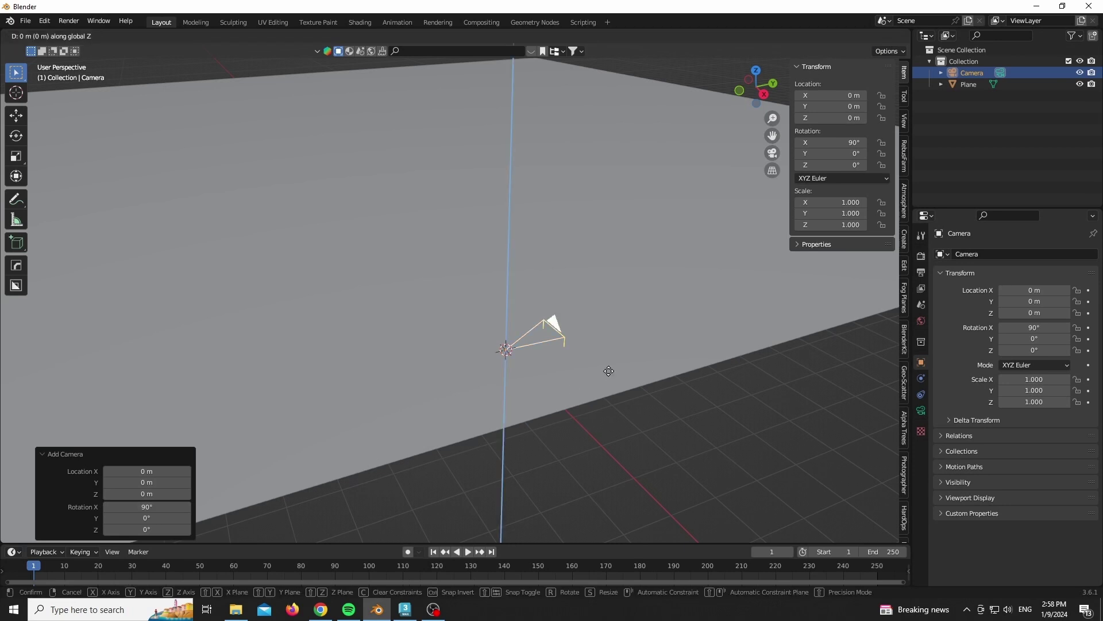
key(Return)
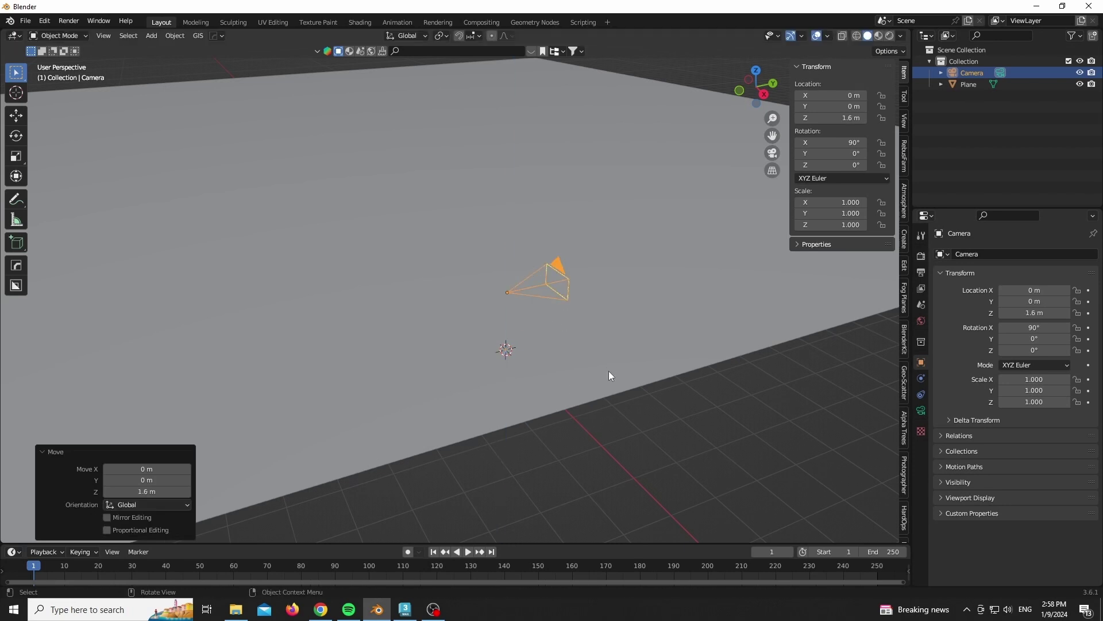
key(r)
key(z)
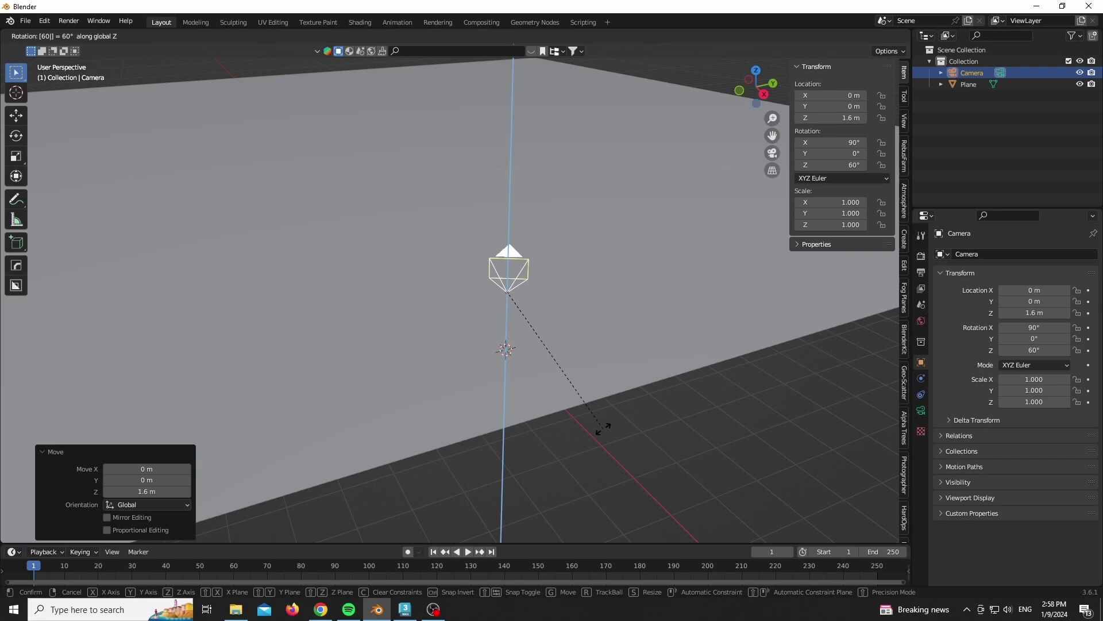
key(Return)
Look through the camera and shift the plane horizontally by about -4.9 m in X and 8.9 m in Y.
key(KP_0)
click(495, 492)
key(g)
key(shift+z)
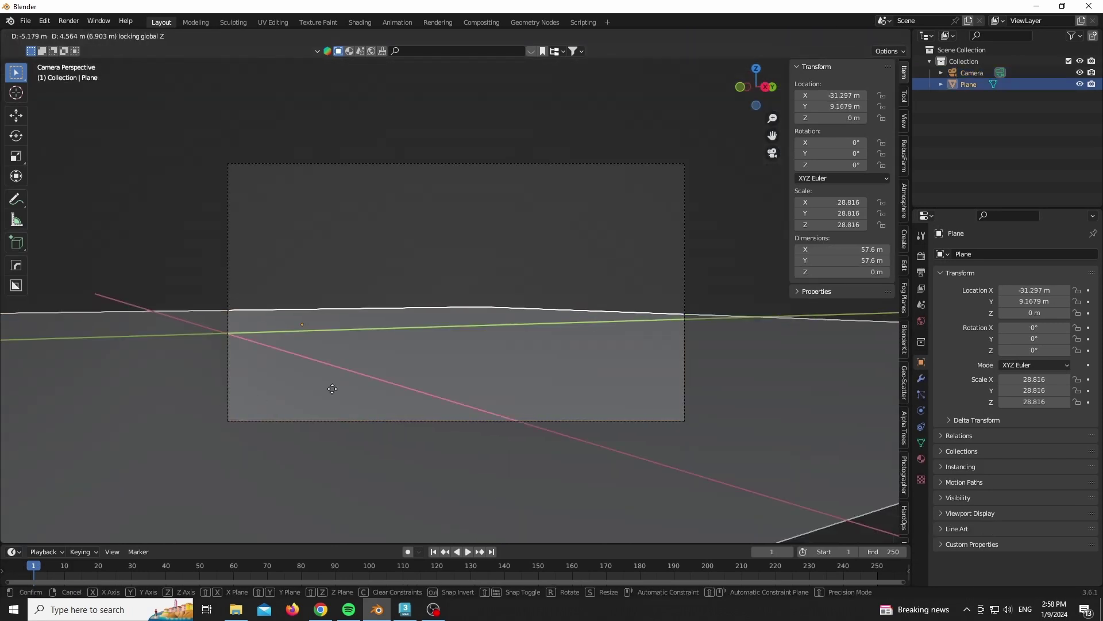
click(683, 167)
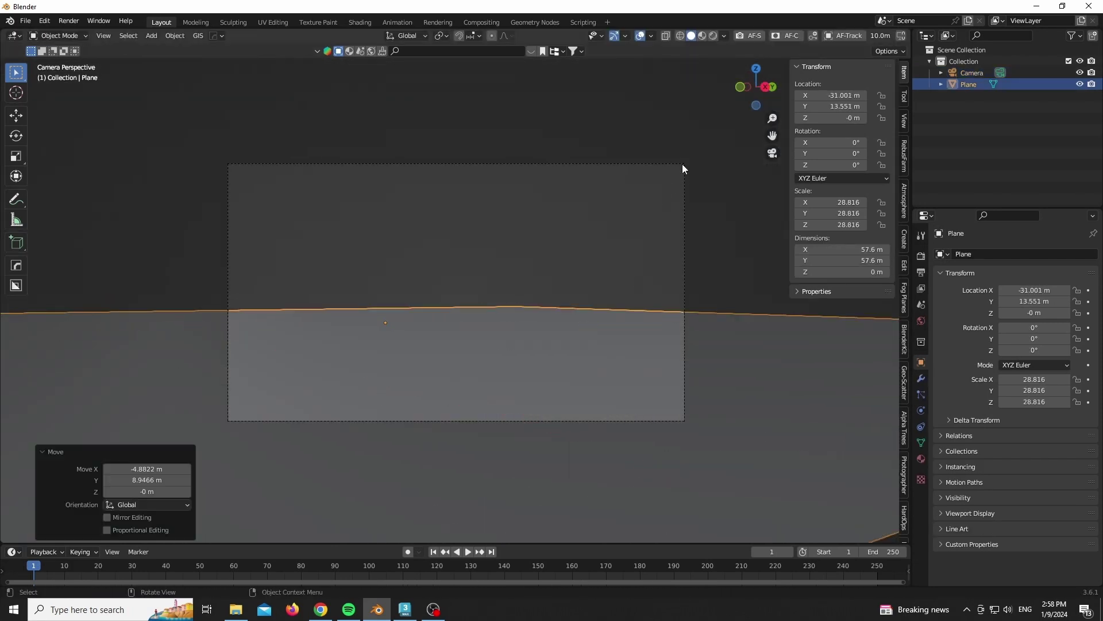
Set the camera's focal length to 34 mm.
click(683, 166)
click(922, 409)
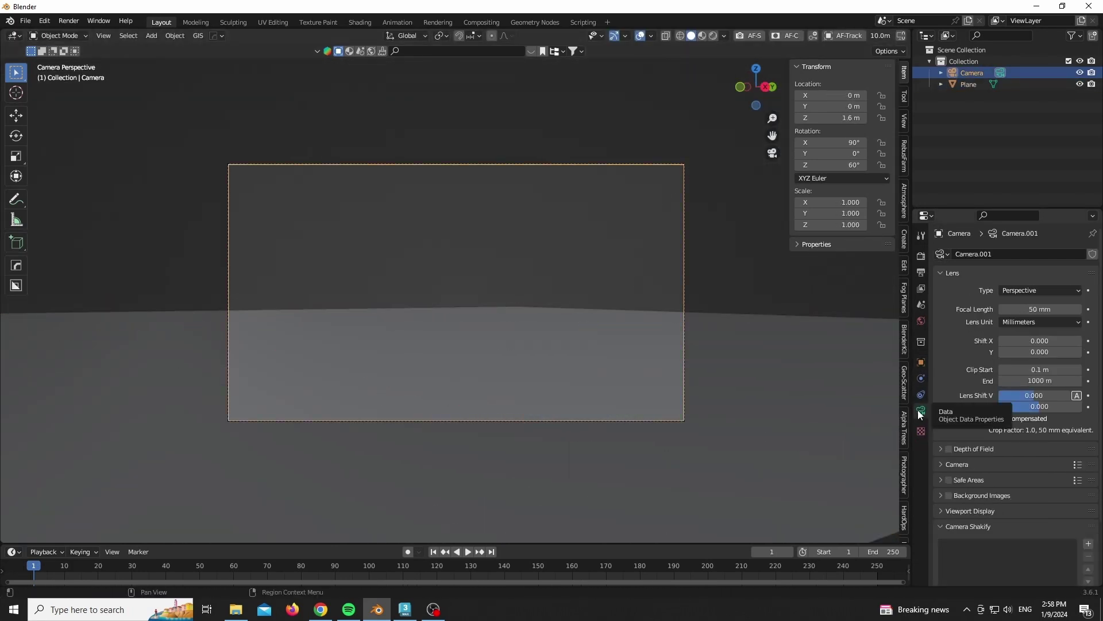
click(1035, 309)
text(34)
key(Return)
Set the output resolution to a portrait format of 1300 px by 1920 px.
click(921, 288)
click(921, 272)
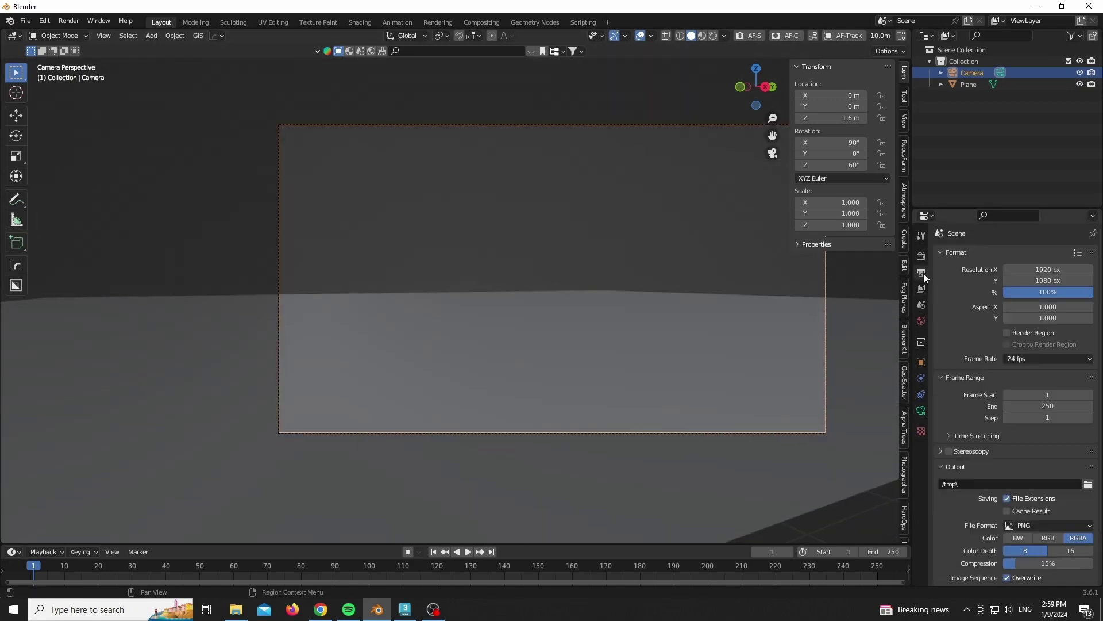
click(1048, 280)
text(1920)
key(Return)
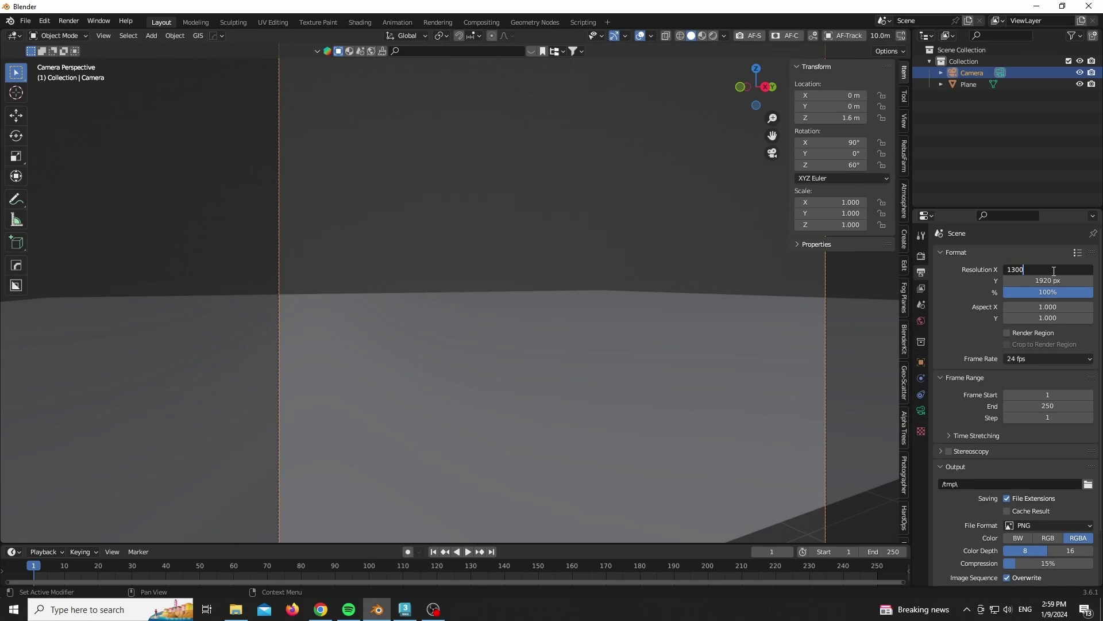
key(Return)
Turn the camera slightly about the global Z axis to reframe the ground.
shift+middle_drag(792, 331, 743, 272)
key(r)
key(z)
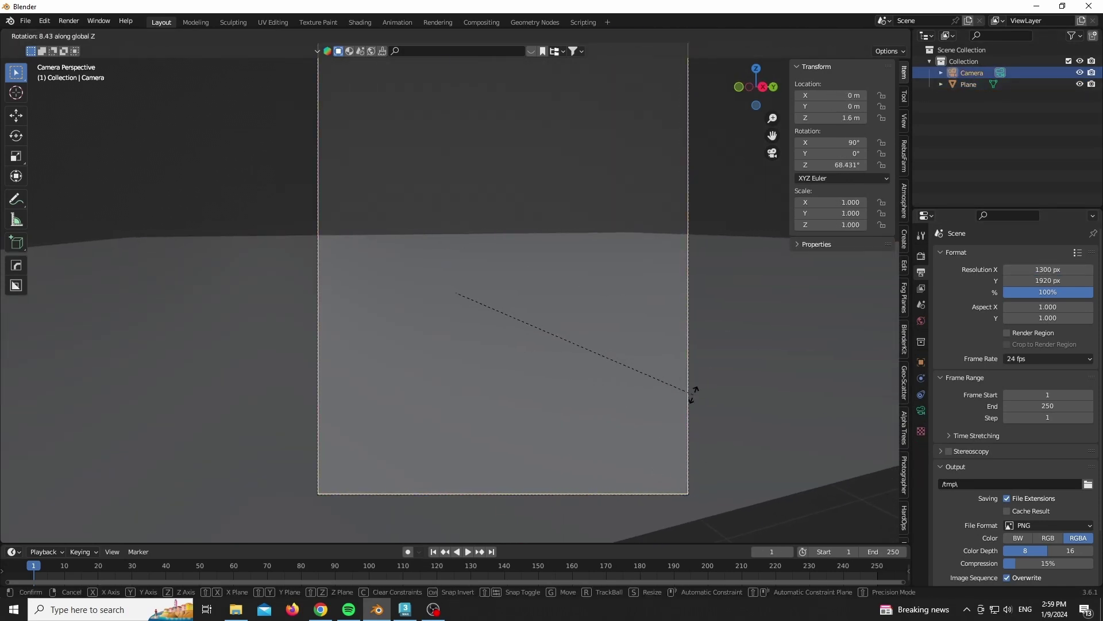
click(688, 411)
Shift the ground plane horizontally by about 2.0 m in X and 2.6 m in Y.
click(526, 464)
scroll(527, 465, down, 2)
key(g)
key(shift+z)
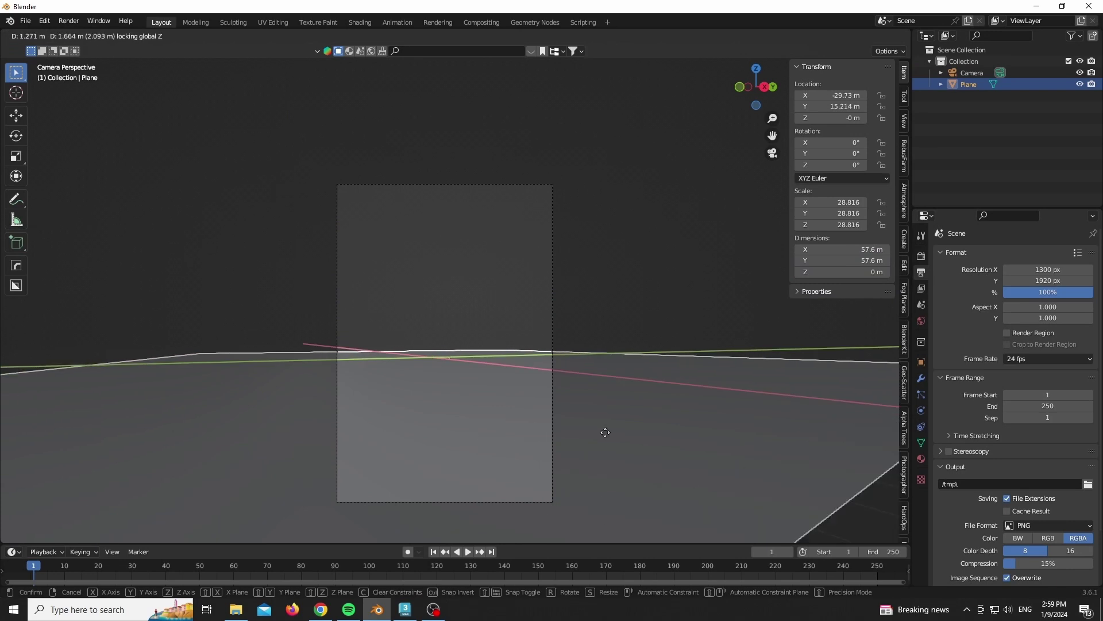
click(704, 434)
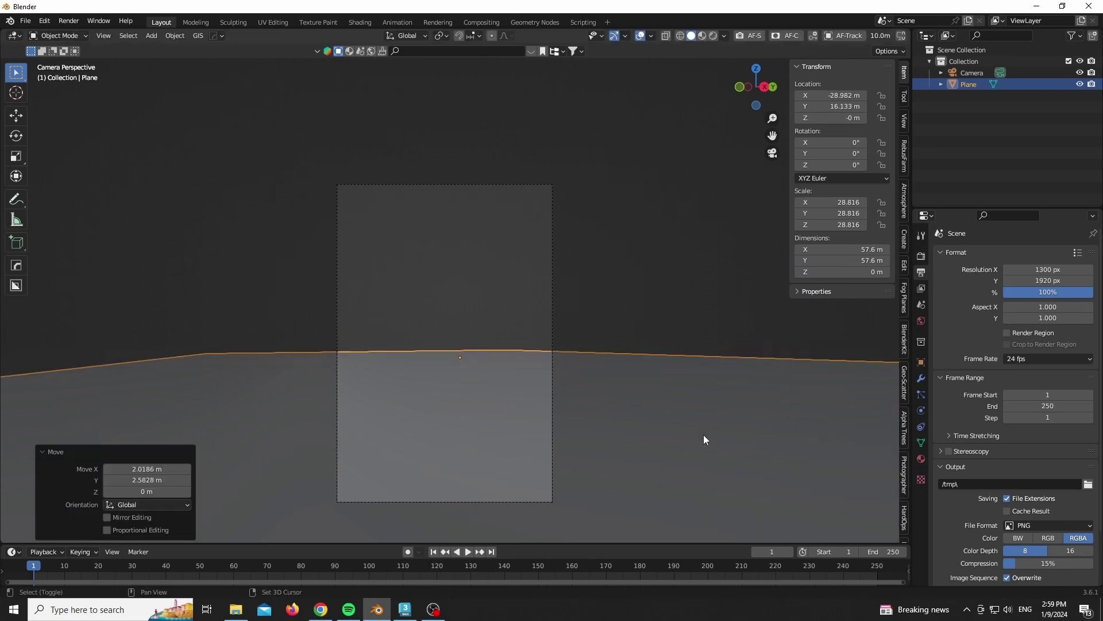
Subdivide the ground plane's mesh into a dense grid of faces.
key(Tab)
right_click(391, 346)
click(391, 347)
key(Tab)
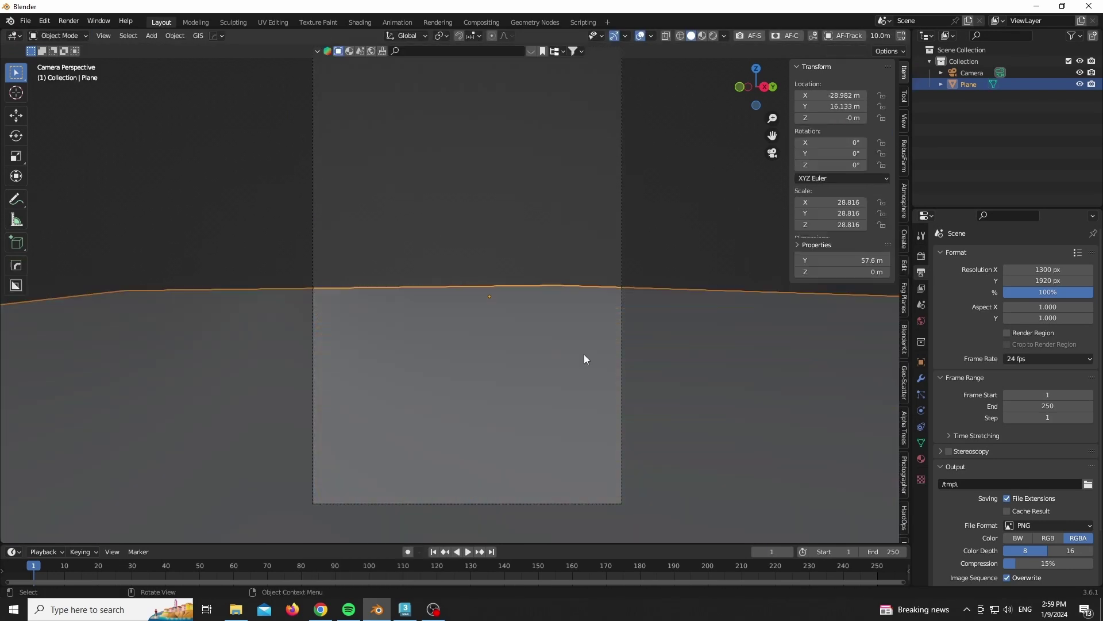
Add a Subdivision Surface modifier and a Displace modifier with a new texture to the ground plane.
click(922, 378)
click(964, 254)
click(827, 462)
click(963, 254)
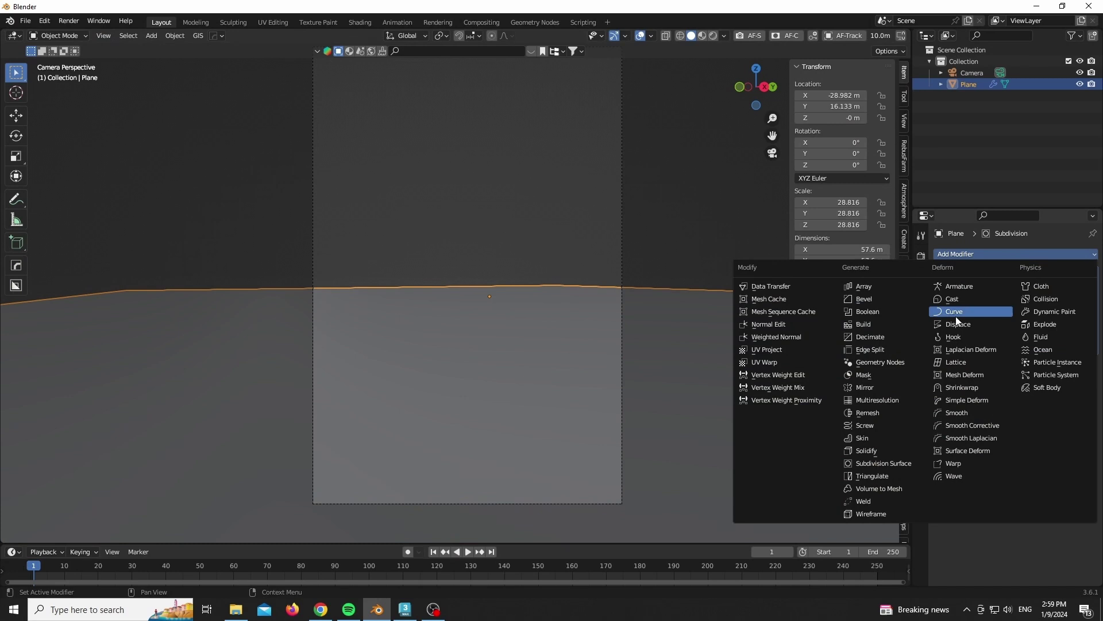
click(971, 315)
Apply the plane's scale and make the displacement texture Clouds with a size of 1.68.
key(ctrl+a)
click(517, 402)
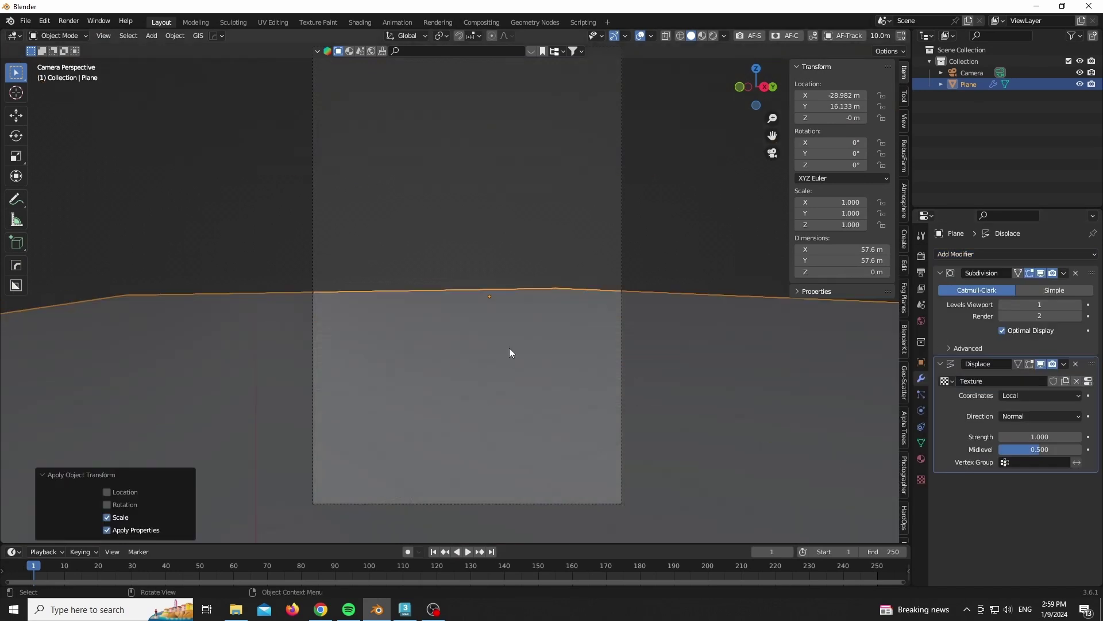
click(1089, 382)
click(1032, 290)
click(1006, 328)
drag(1020, 493, 1098, 493)
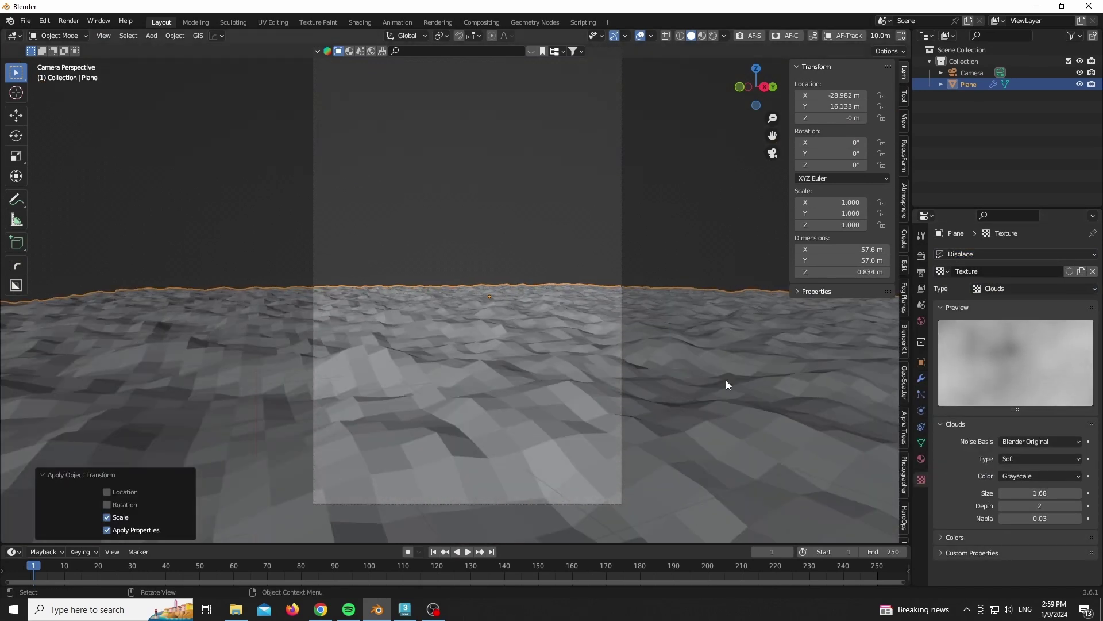
Raise the Subdivision modifier to viewport level 2 and render level 3, and shade the ground smooth.
click(921, 379)
click(1078, 305)
right_click(460, 351)
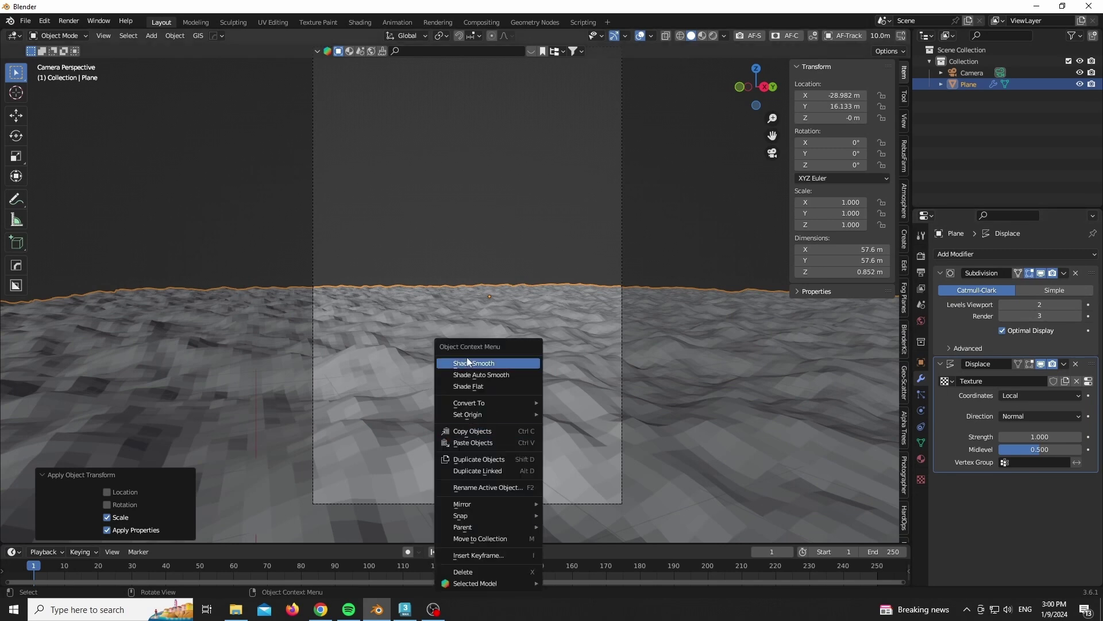
click(468, 362)
Raise distant ground vertices along Z with smooth proportional editing, using a radius of about 14.4 m, to form low hills.
key(Tab)
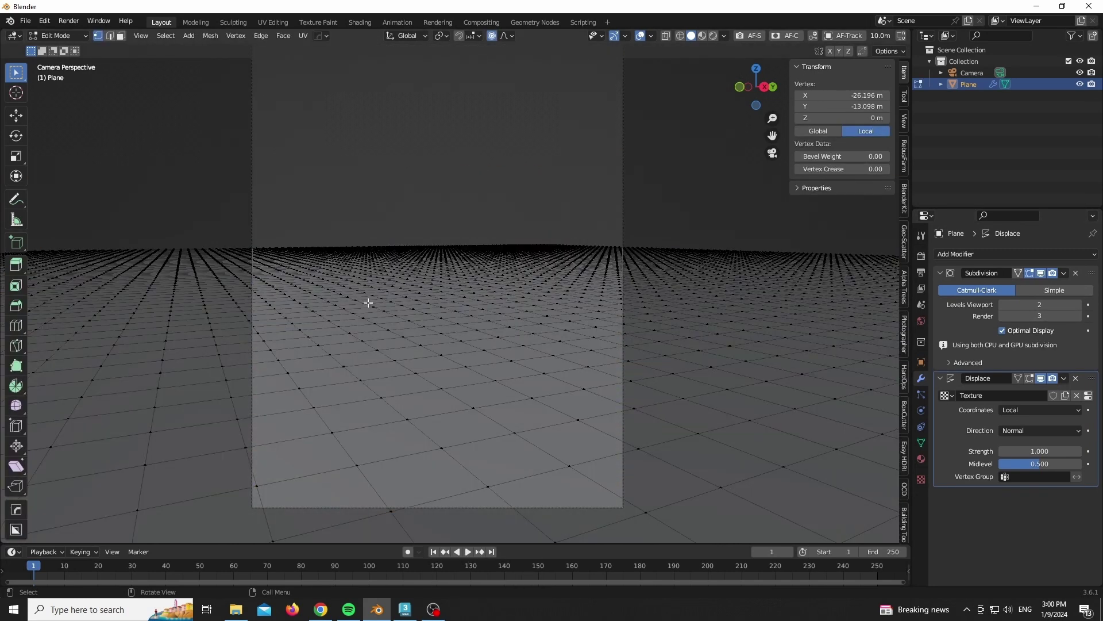
key(g)
key(z)
scroll(517, 282, down, 5)
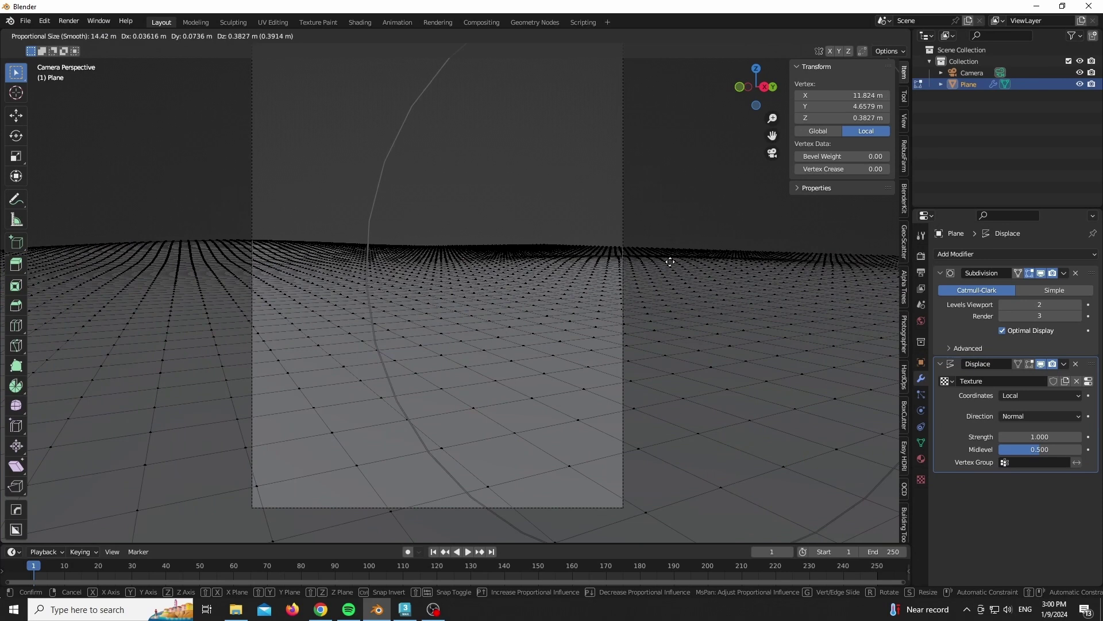
scroll(604, 256, up, 6)
click(423, 269)
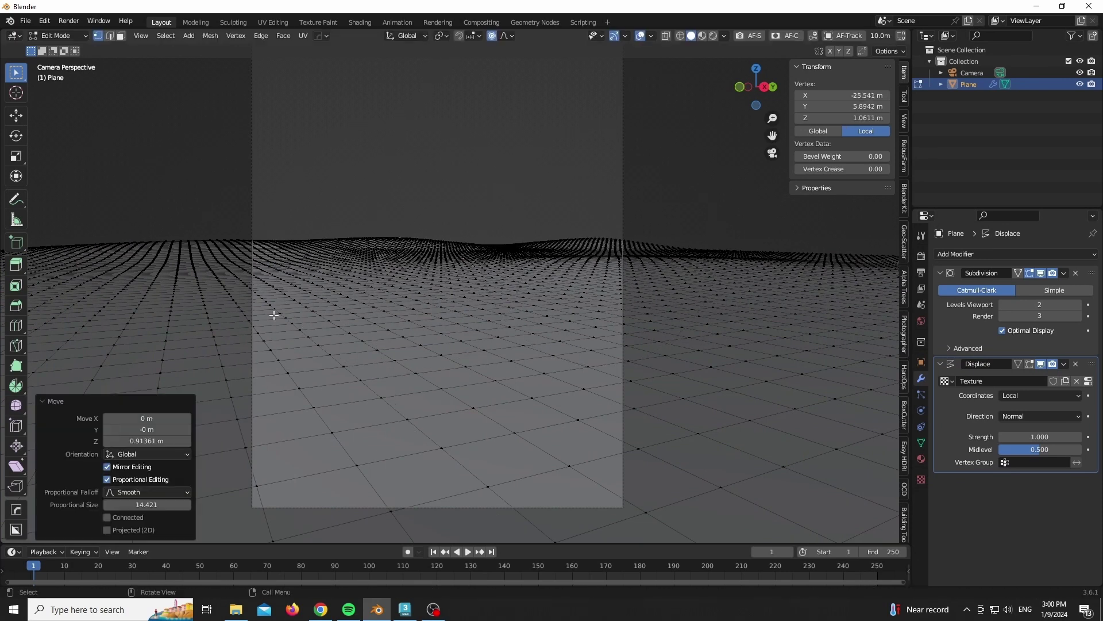
Adjust the height of ground vertices nearer the camera along Z with proportional editing, and return to Object Mode.
click(275, 315)
key(g)
key(z)
scroll(275, 316, up, 14)
click(290, 326)
click(557, 293)
key(g)
key(z)
click(613, 353)
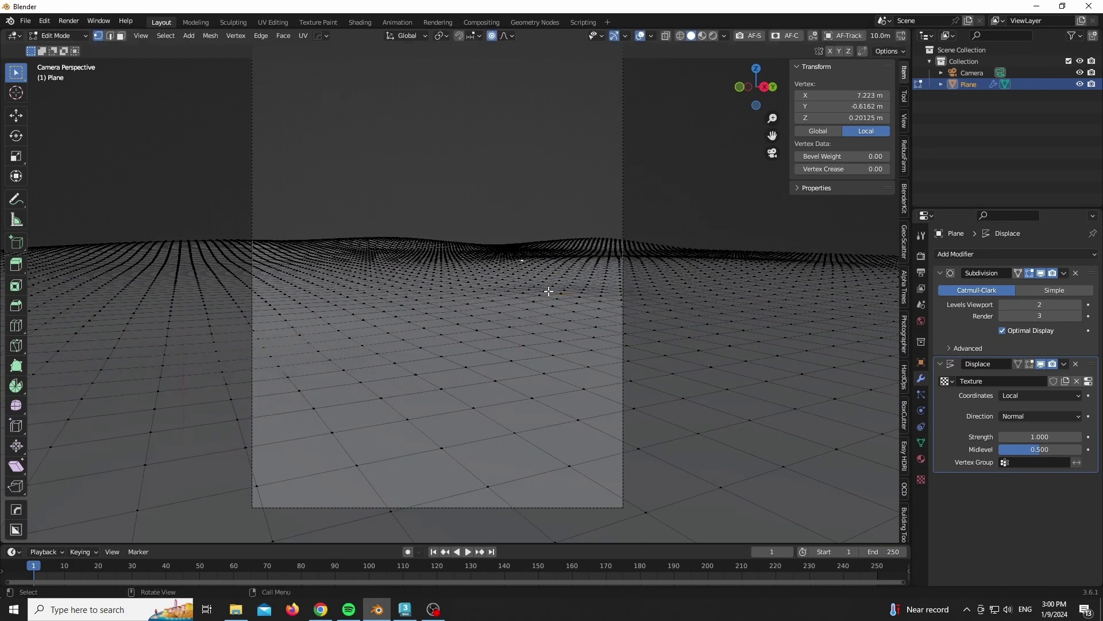
key(Tab)
Lower the Displace modifier's strength and set its Clouds texture size to 2.00.
drag(1041, 437, 1004, 437)
scroll(566, 313, down, 4)
scroll(472, 288, up, 10)
scroll(337, 292, down, 5)
click(1088, 381)
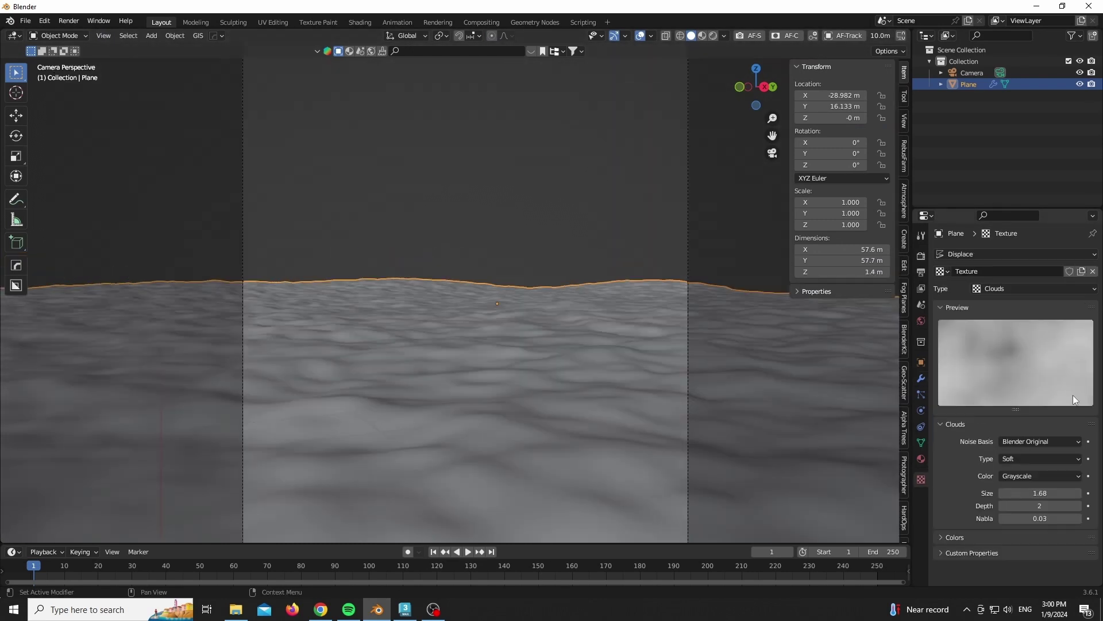
scroll(833, 458, down, 2)
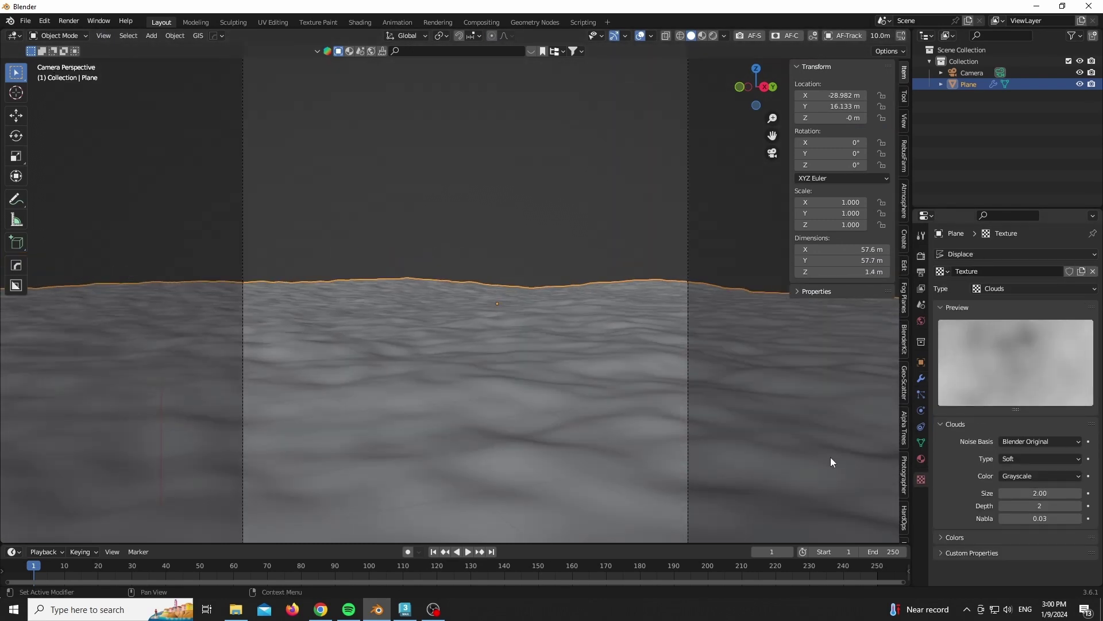
Switch the render engine to Cycles and set its device to GPU Compute.
click(921, 255)
click(1050, 254)
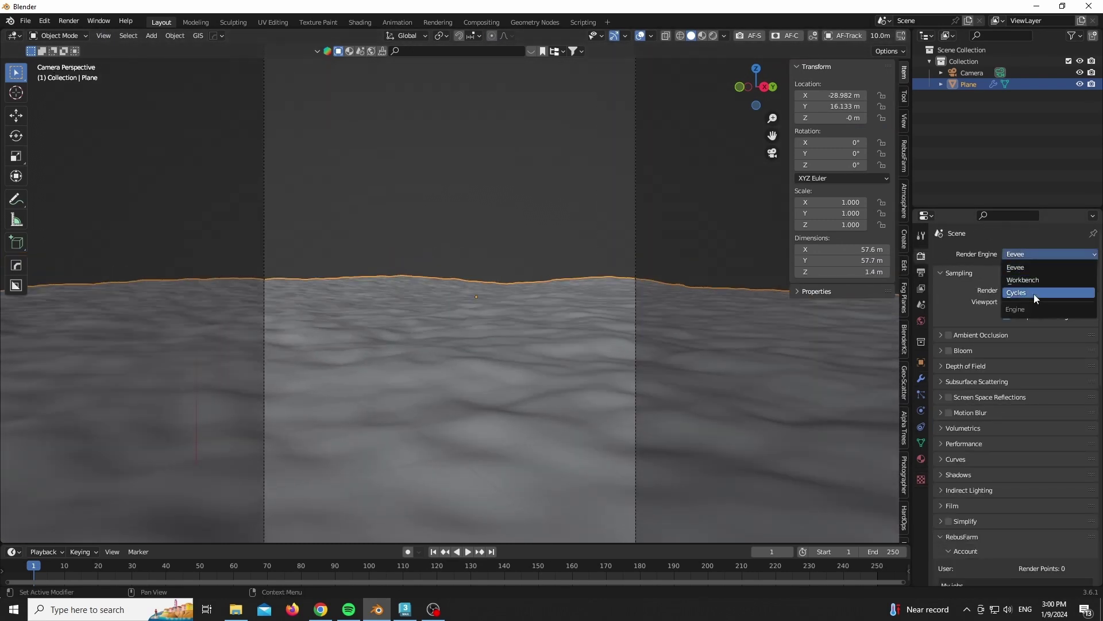
click(1033, 295)
click(1022, 282)
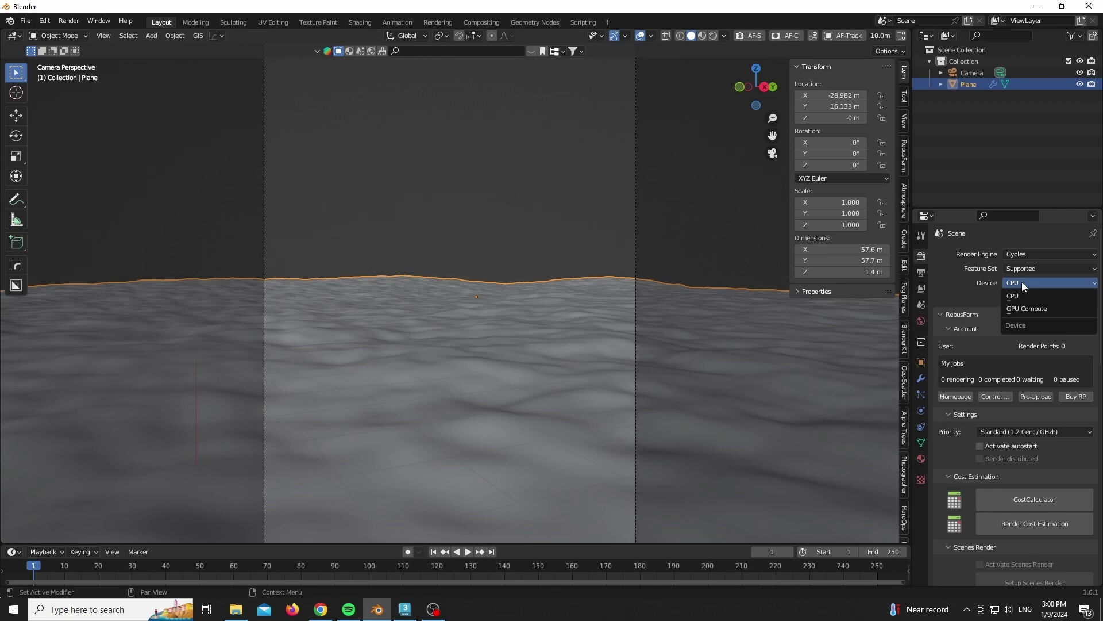
click(1019, 308)
Enable viewport denoising and disable the viewport noise threshold in the sampling settings.
click(940, 313)
scroll(950, 328, down, 2)
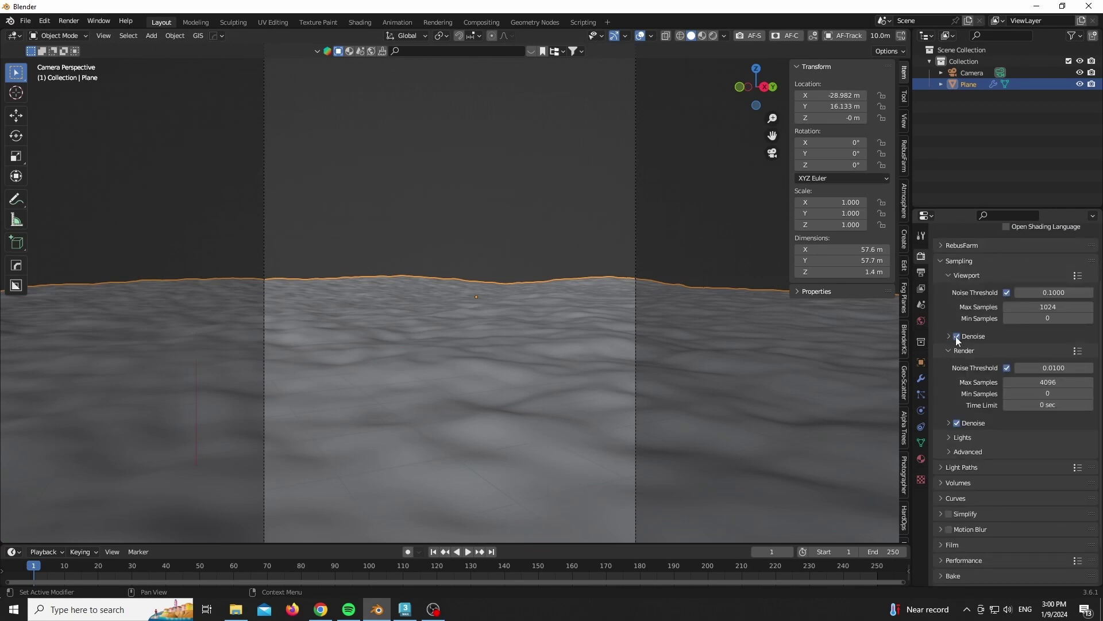
click(1007, 292)
Give the ground plane a dark brown material with specular about 0.106 and roughness about 0.83.
scroll(457, 261, down, 2)
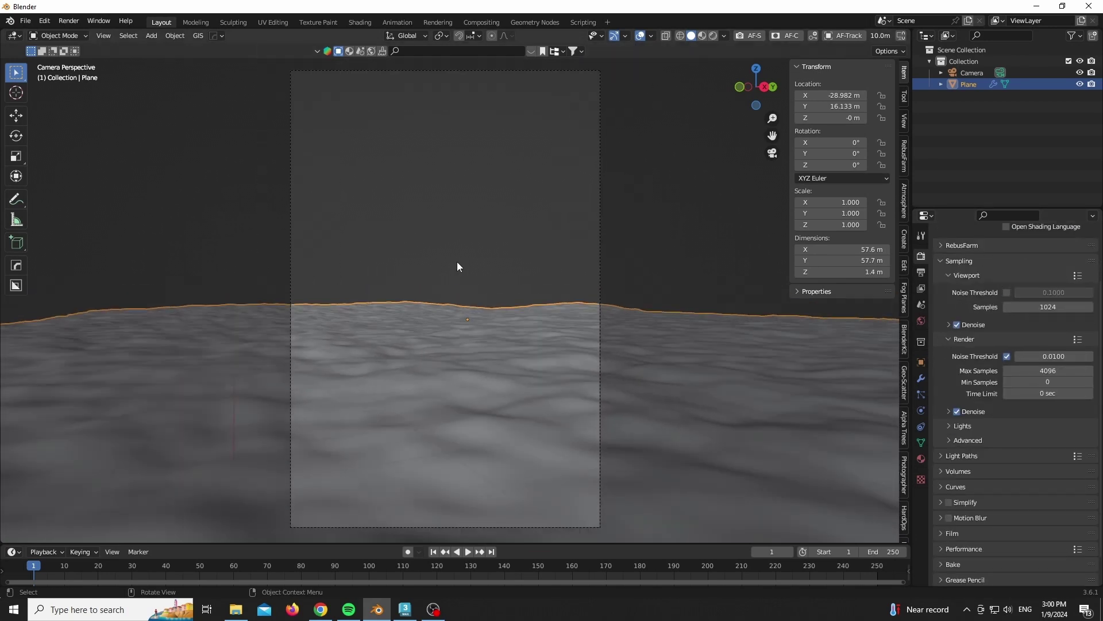
drag(756, 86, 730, 115)
scroll(374, 387, down, 4)
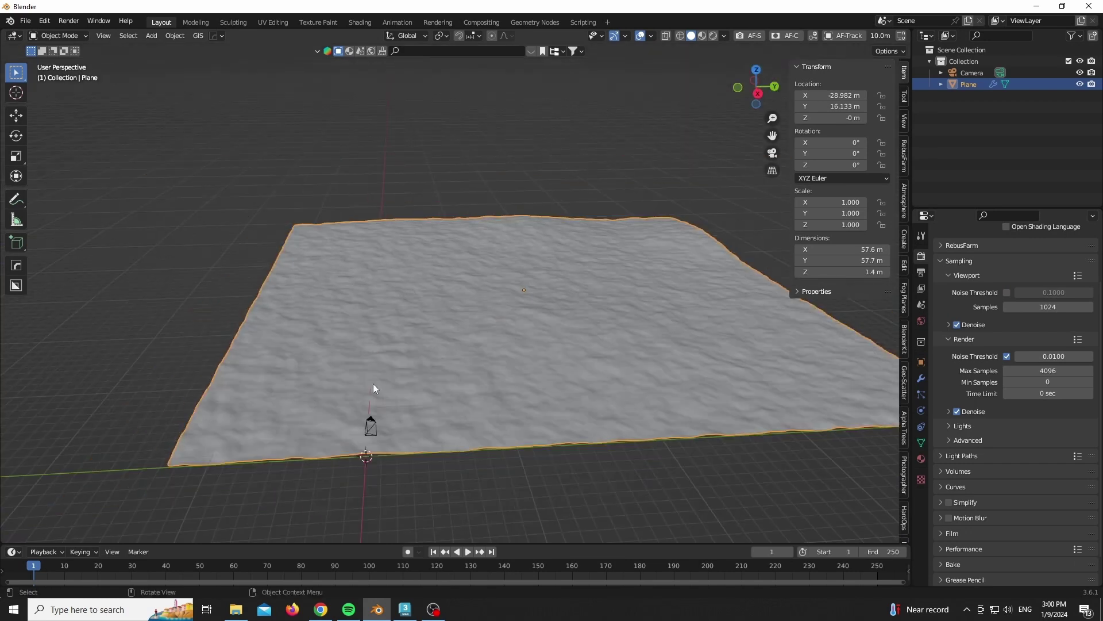
scroll(375, 386, up, 2)
click(922, 458)
click(1046, 311)
drag(1073, 295, 1073, 328)
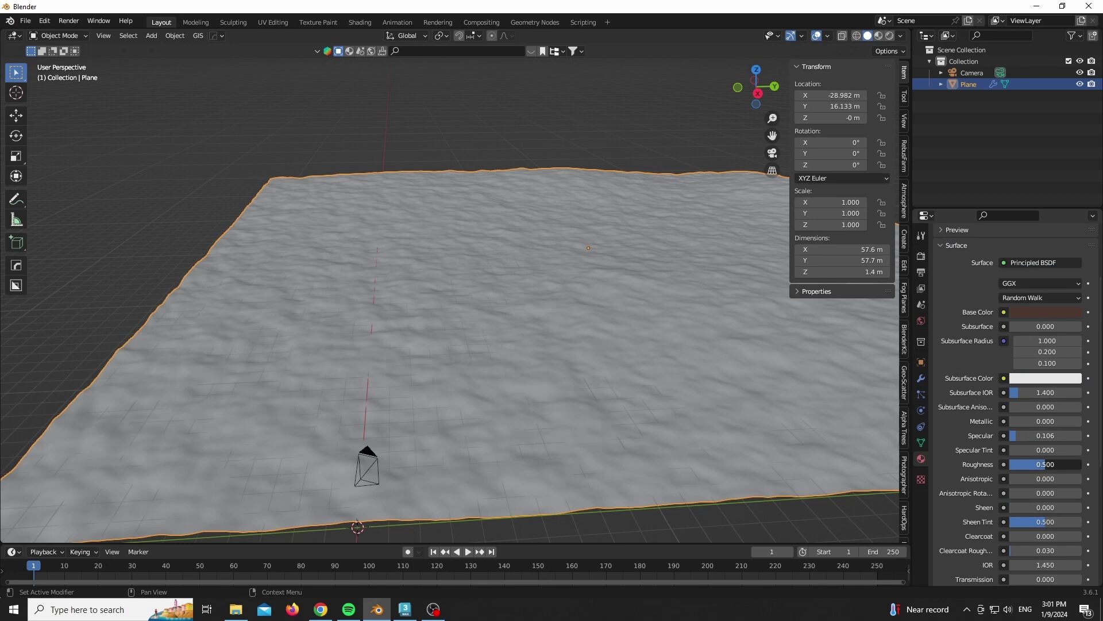
Show the camera view in rendered shading and limit rendering to a region covering the camera frame.
key(KP_0)
key(z)
click(505, 342)
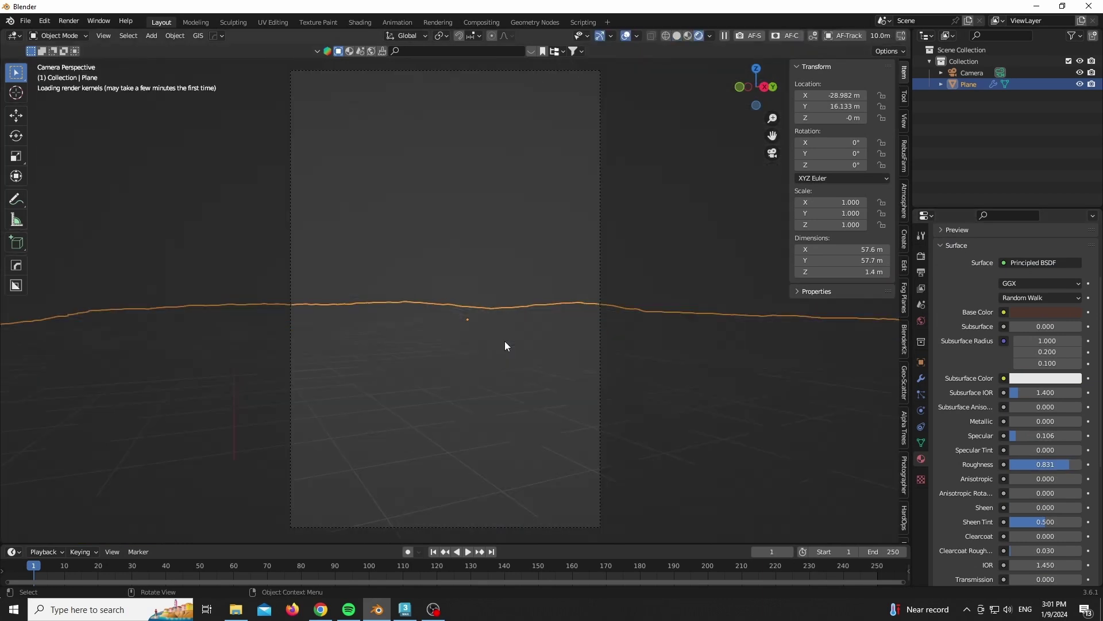
key(ctrl+b)
drag(280, 67, 602, 530)
Create Easy HDRI world nodes using Stormy.hdr and rotate the sky to 7° on Y and 82.6° on Z.
click(922, 321)
click(1005, 326)
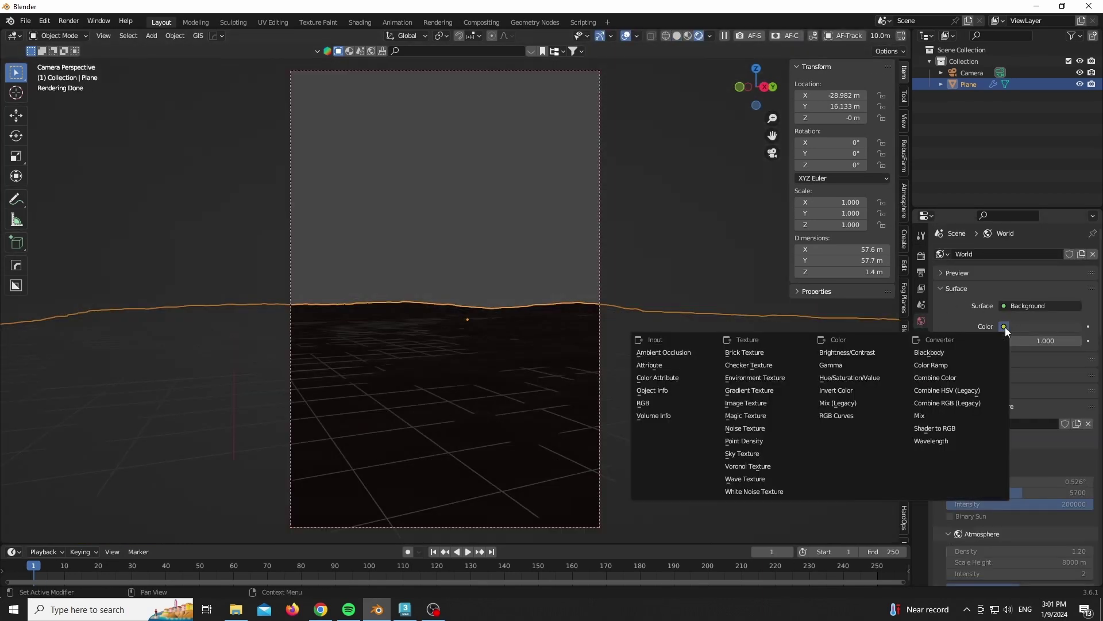
scroll(906, 324, down, 6)
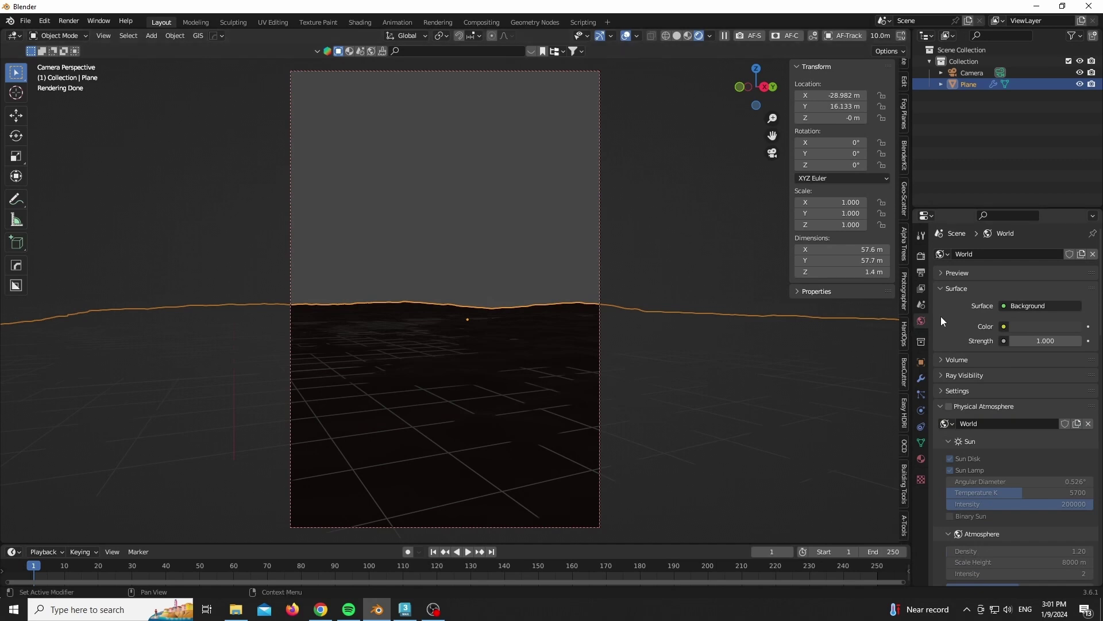
click(905, 367)
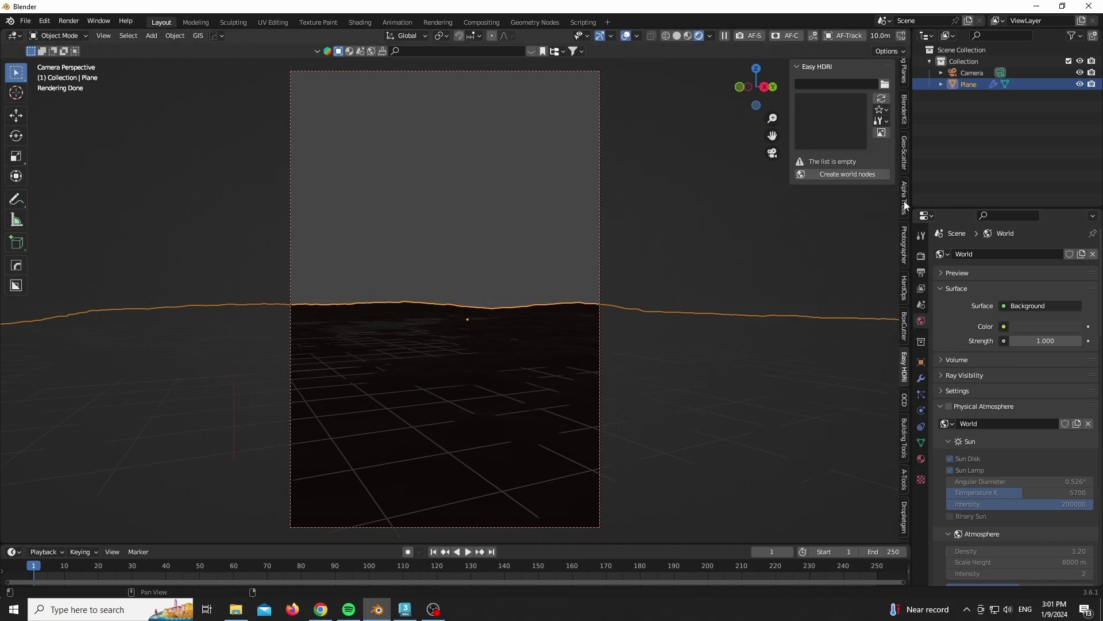
click(847, 173)
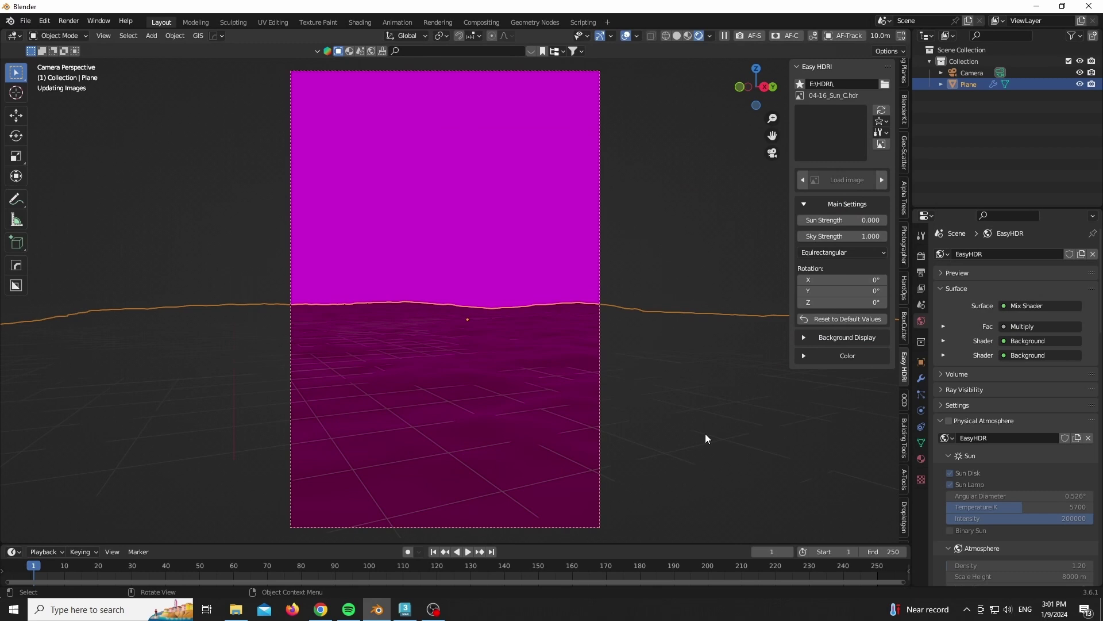
click(856, 135)
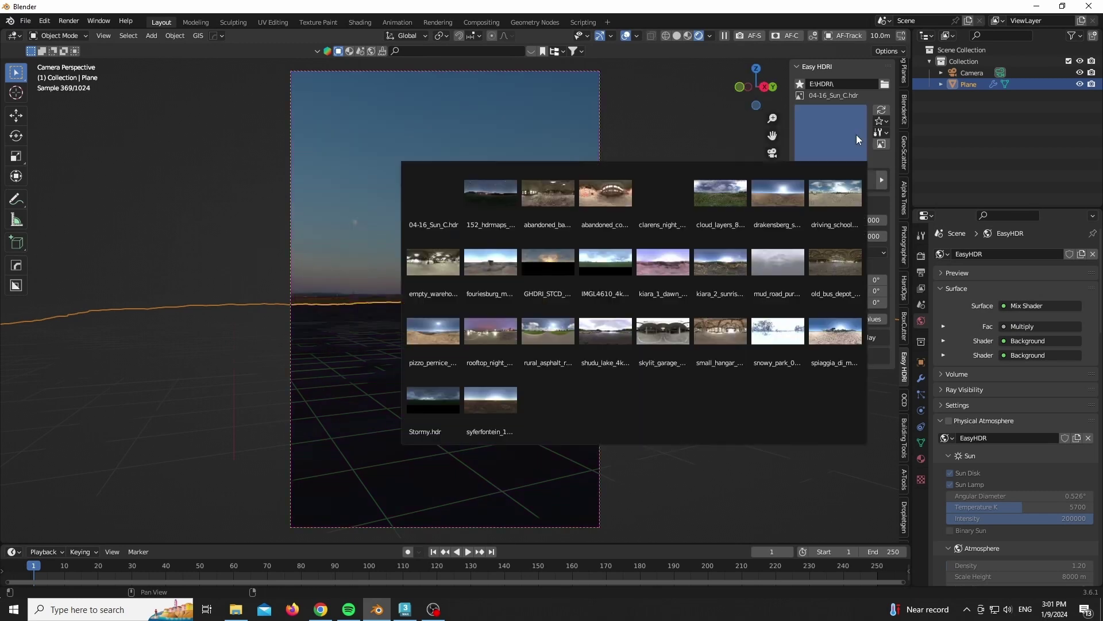
click(432, 399)
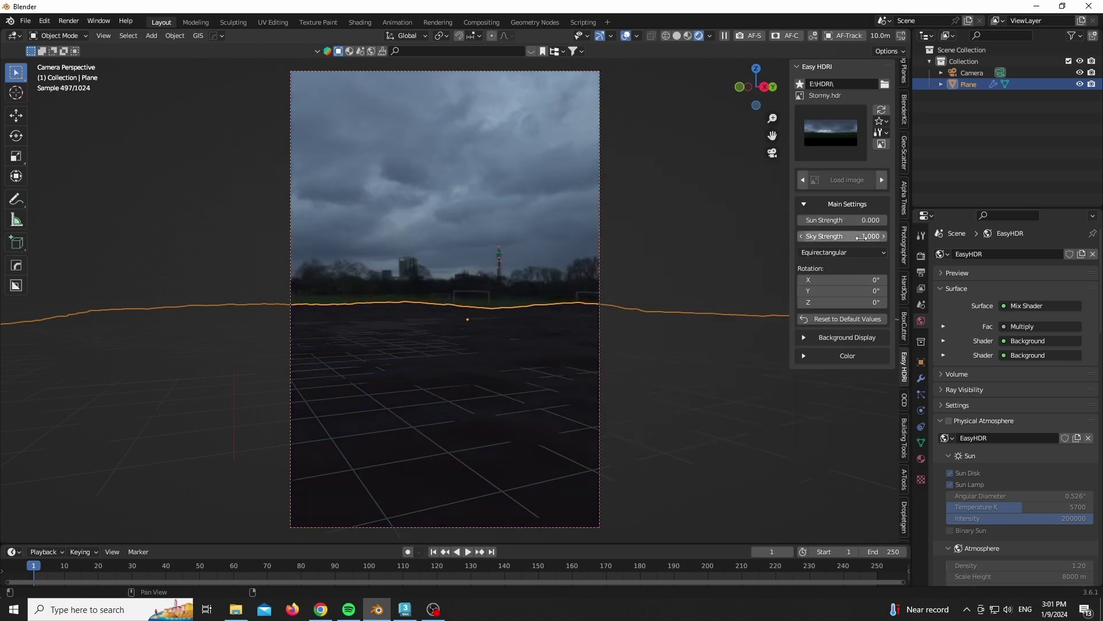
mouse_move(842, 302)
mouse_down()
mouse_move(865, 302)
mouse_move(856, 279)
mouse_move(876, 291)
mouse_up()
right_click(856, 279)
Check the stormy sky in the camera view without overlays, and return to solid shading outside the camera.
key(alt+shift+z)
scroll(487, 343, up, 1)
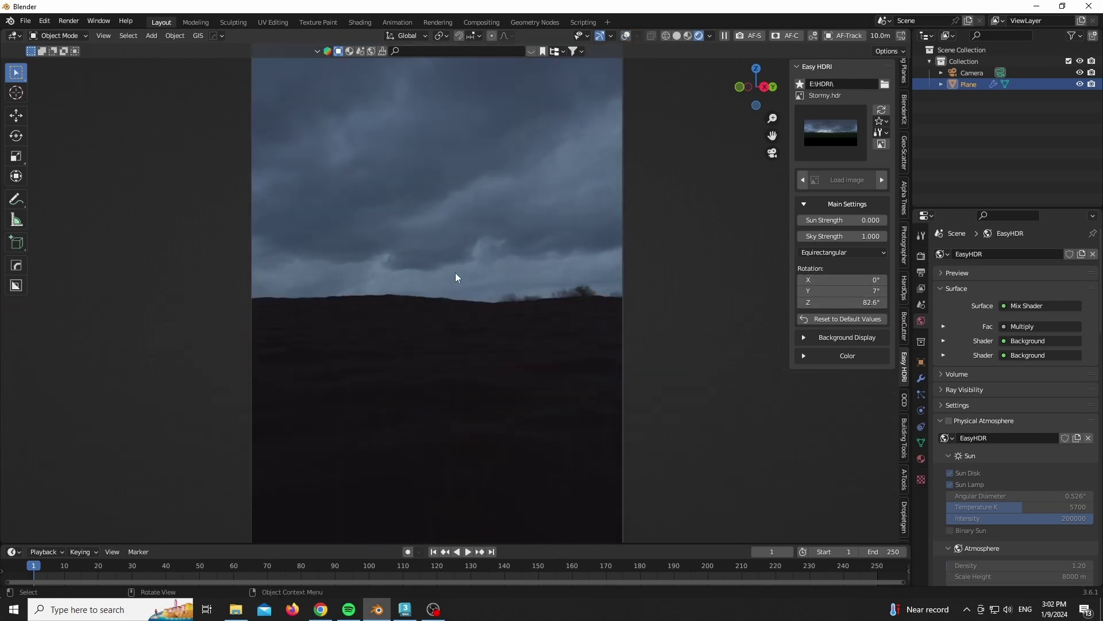
scroll(455, 272, down, 2)
scroll(412, 344, up, 1)
key(z)
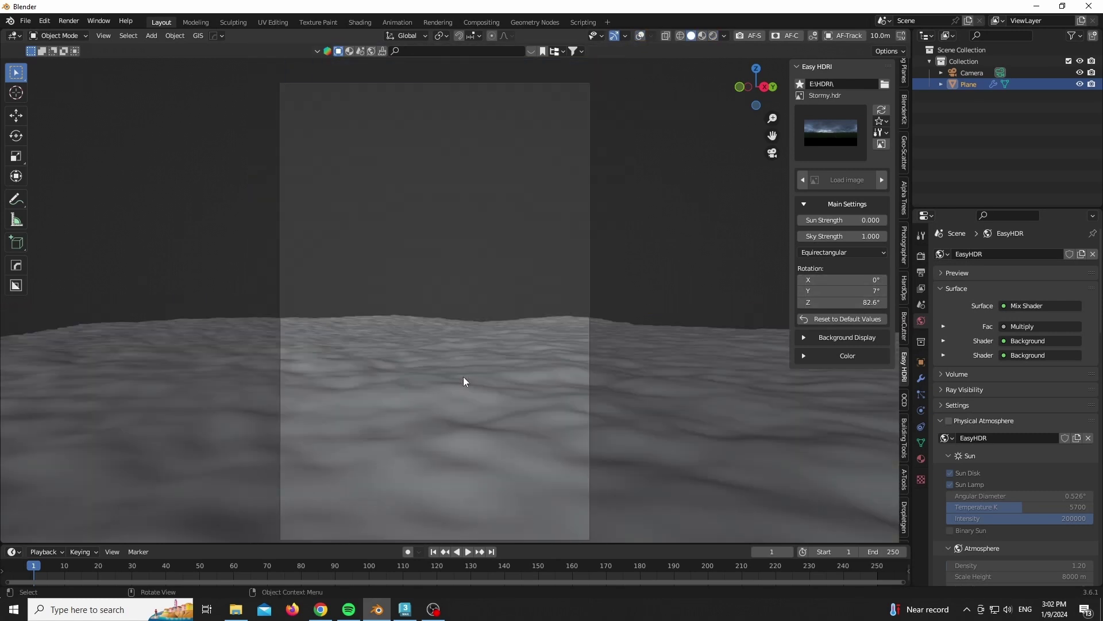
key(KP_0)
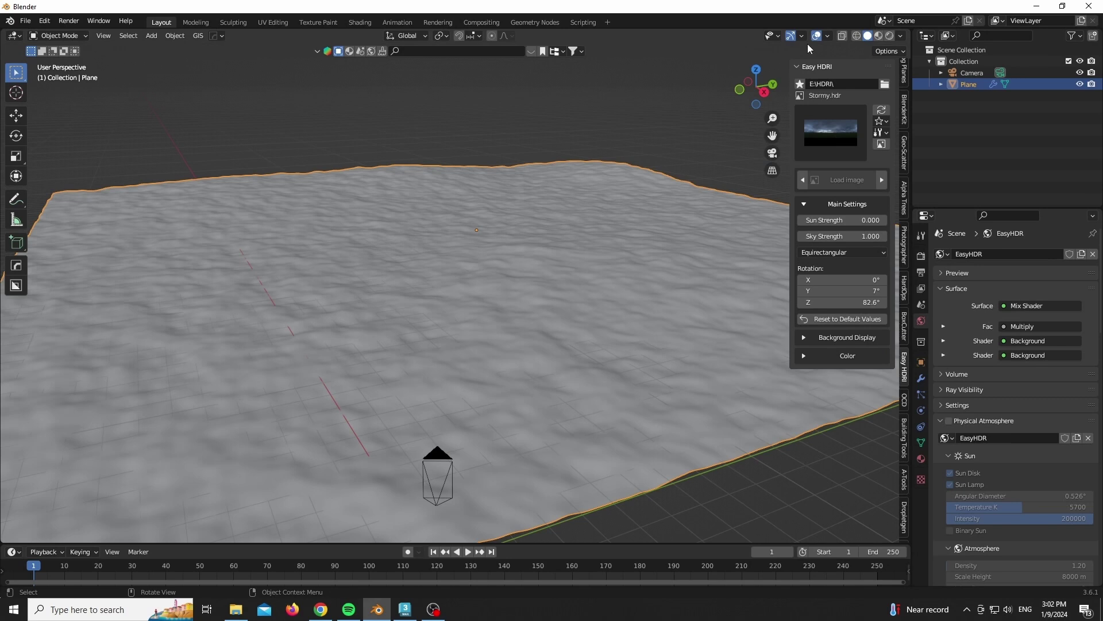
Switch to Chrome, examine the Garden Temple Gate model on its Sketchfab page, and return to Blender.
click(321, 609)
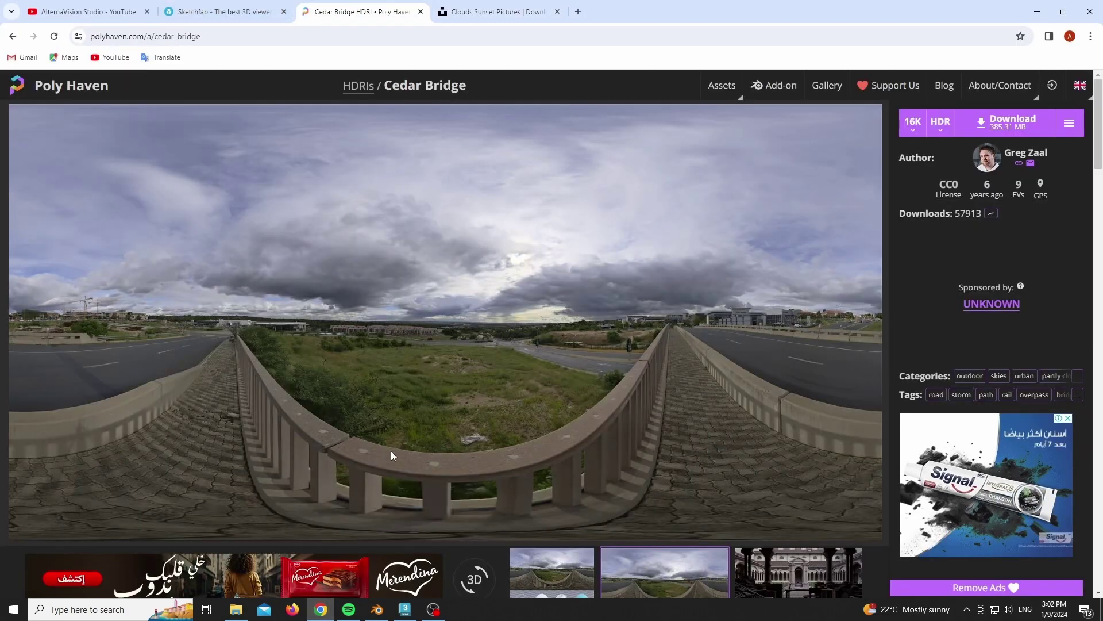
click(247, 11)
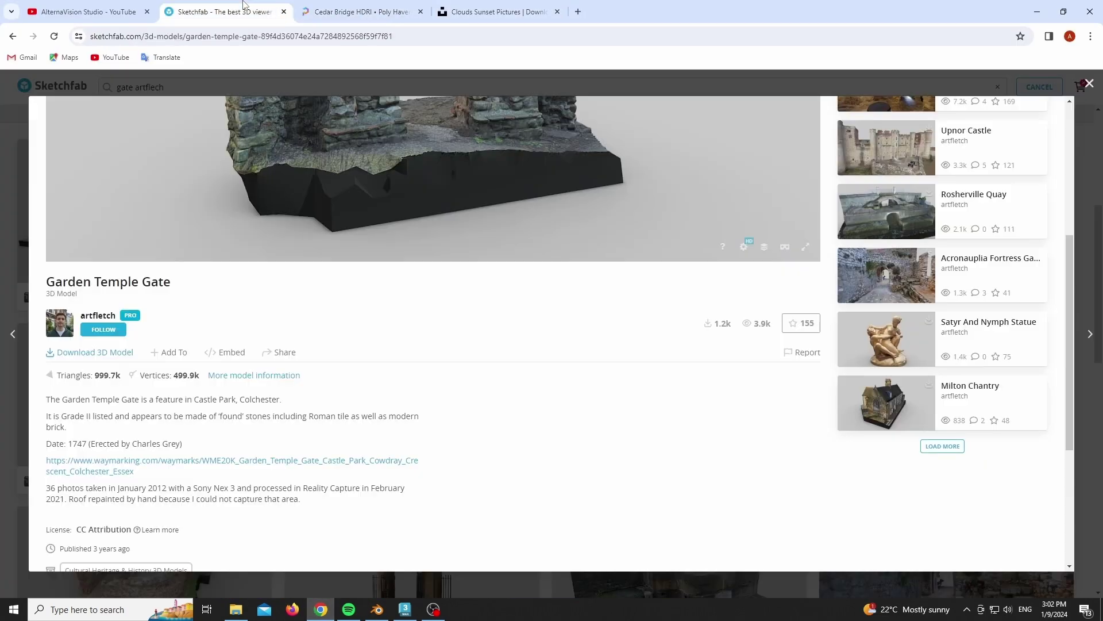
scroll(409, 440, up, 4)
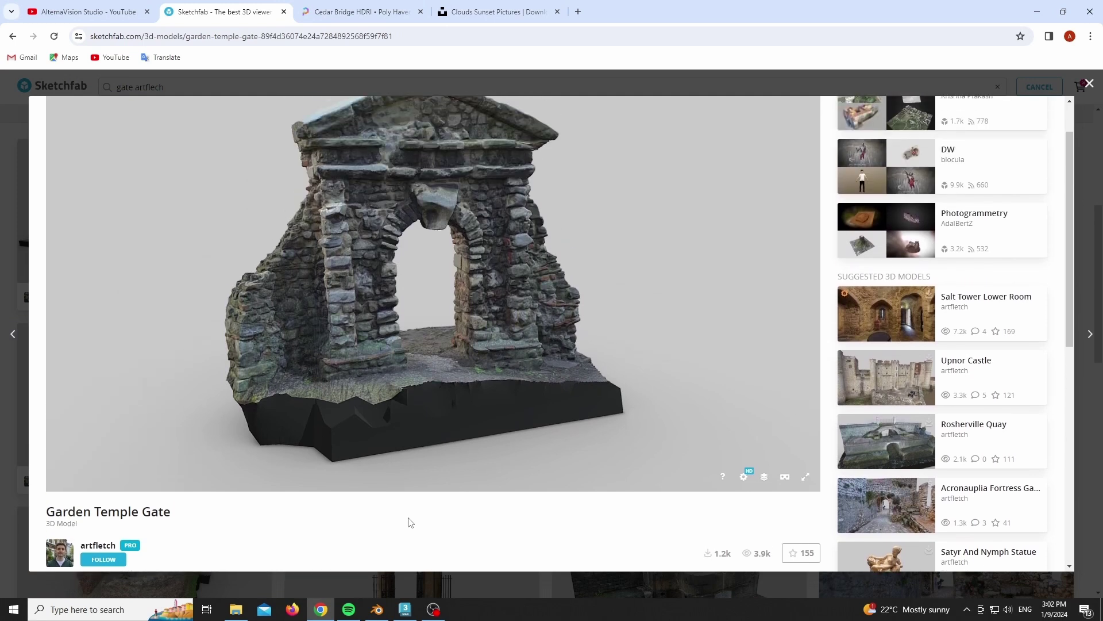
scroll(411, 559, up, 1)
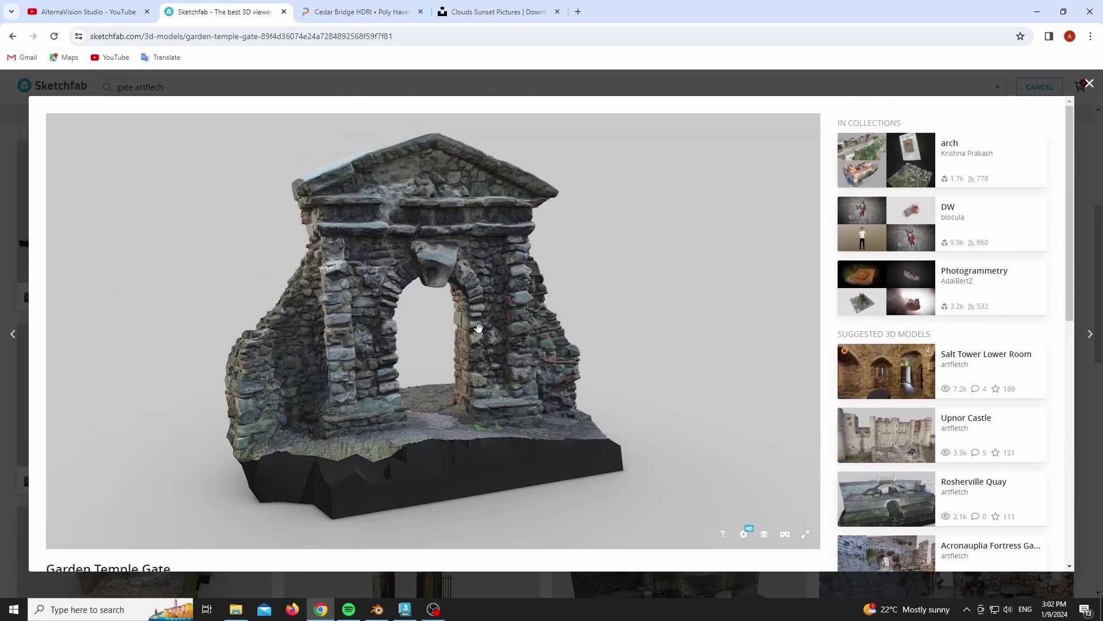
click(1039, 6)
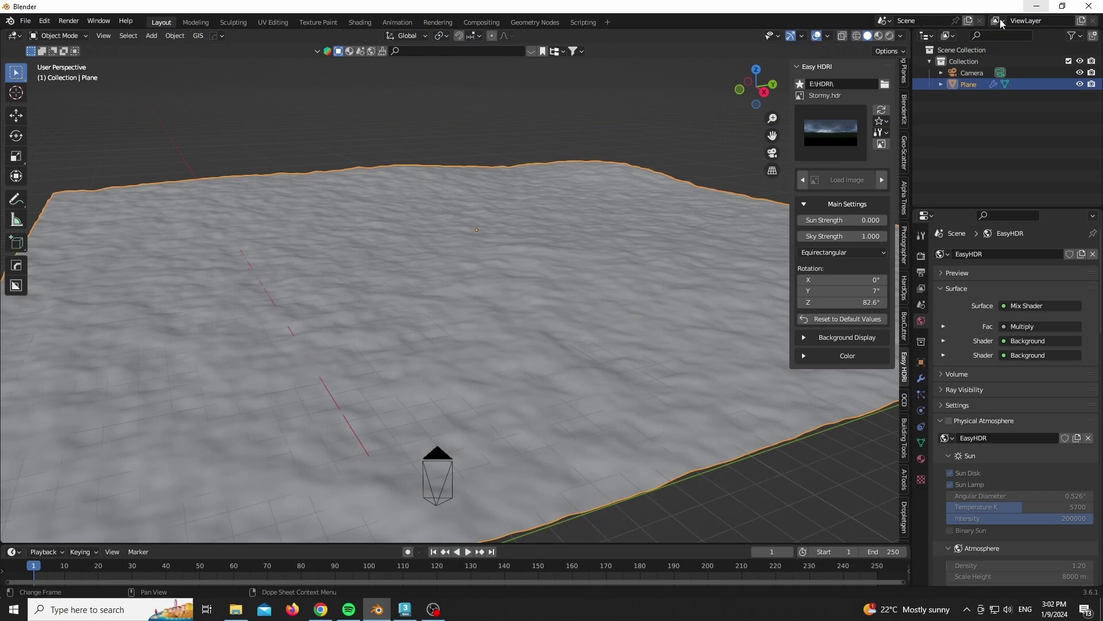
Paste the low poly man wearing a suit into the scene and move him horizontally to near the camera.
key(ctrl+v)
click(971, 84)
scroll(468, 451, down, 5)
key(g)
key(shift+z)
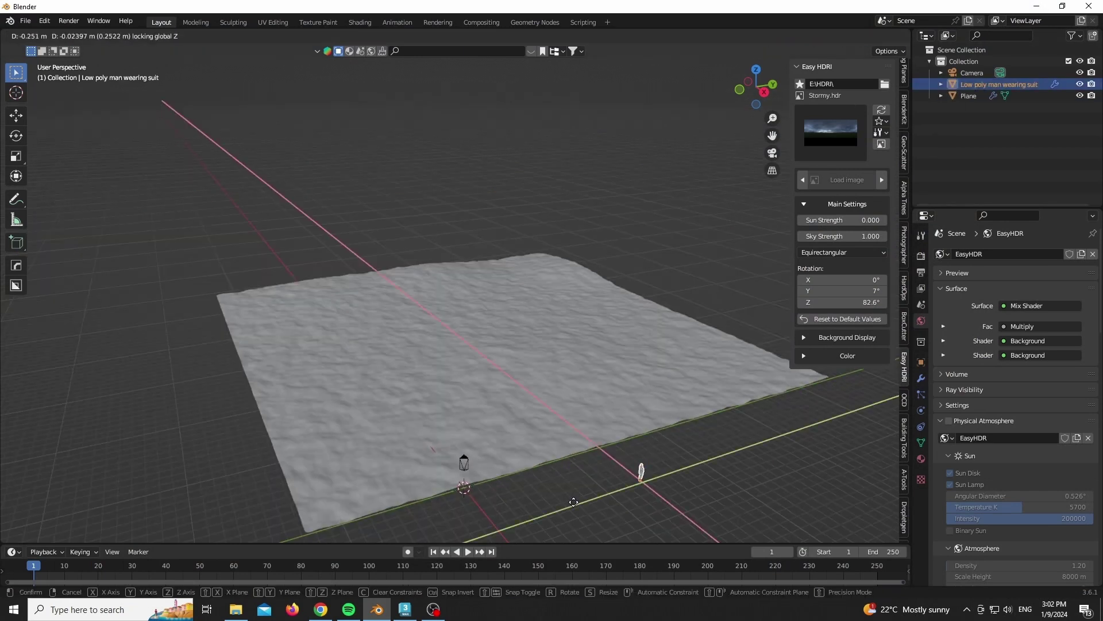
click(398, 436)
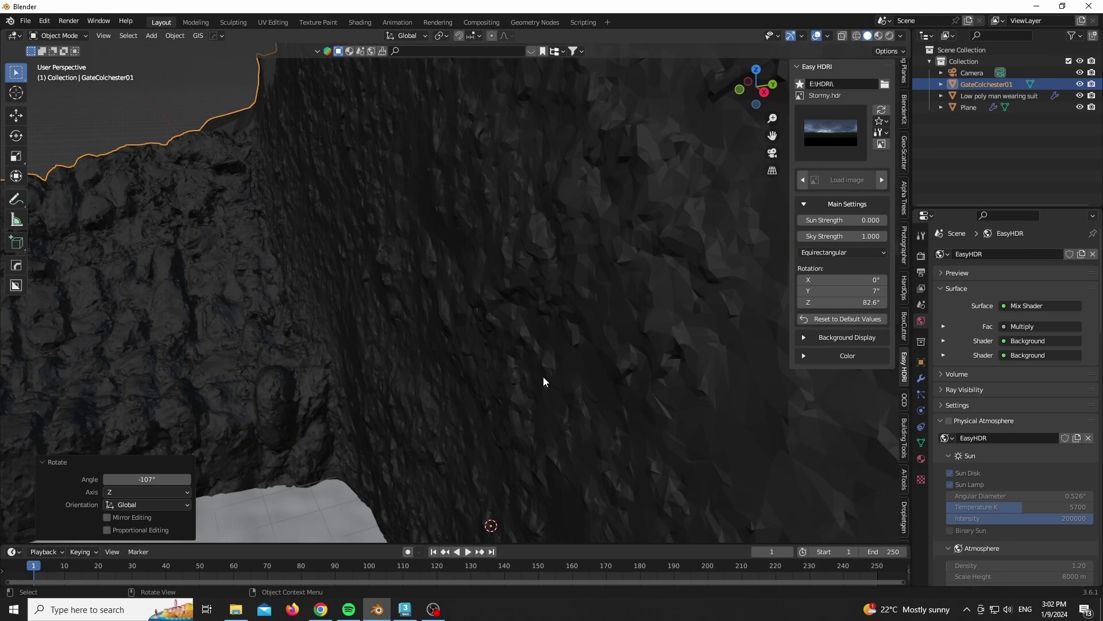
Rotate the GateColchester01 model -90° about the global X axis.
scroll(500, 334, down, 5)
text(rx)
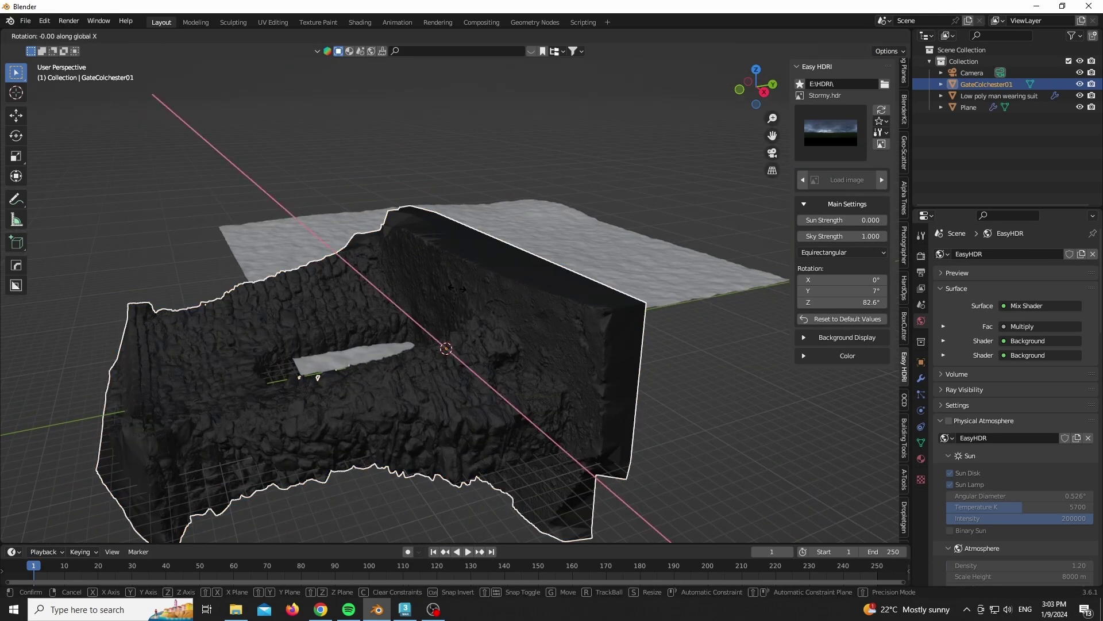
text(-90)
key(Return)
Isolate the gate in front view and delete the geometry of the flat base block beneath it.
key(KP_Divide)
key(KP_1)
key(Tab)
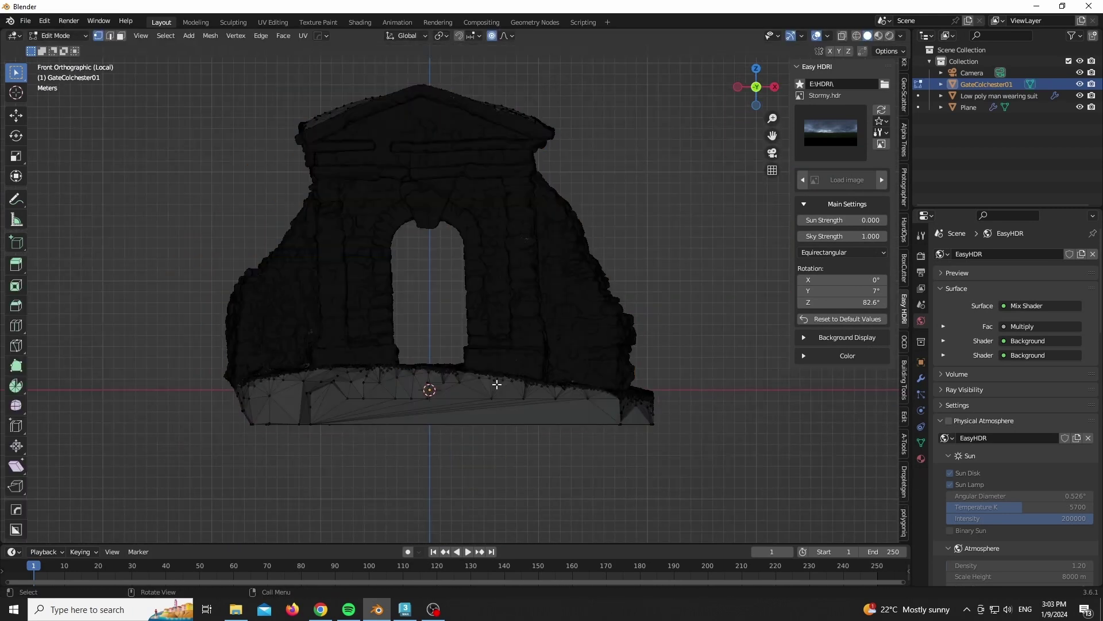
drag(650, 434, 651, 418)
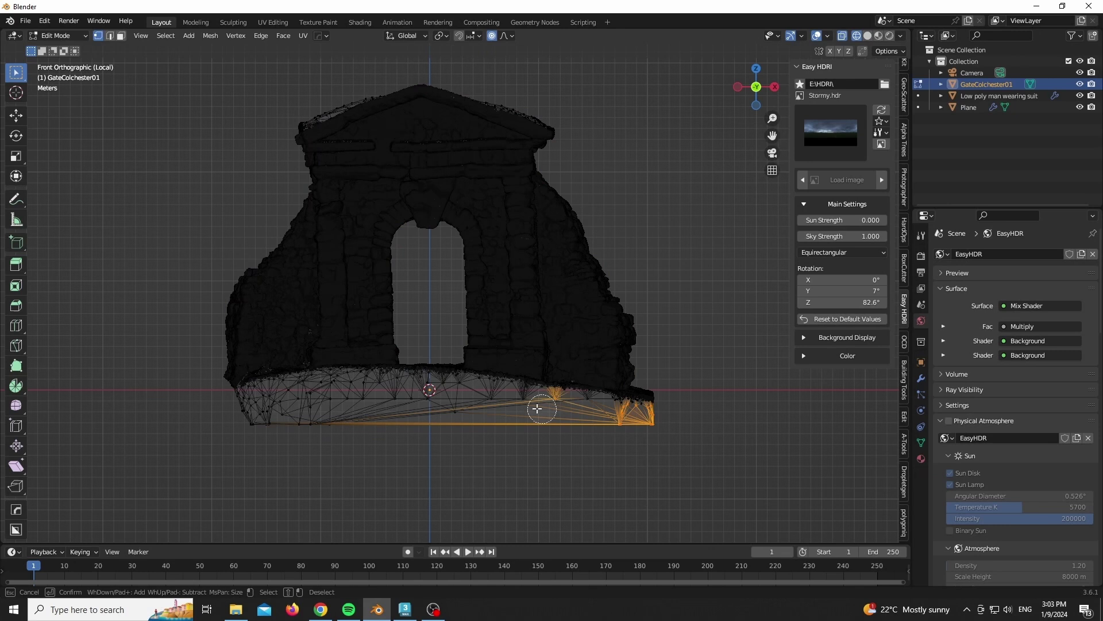
mouse_move(537, 409)
mouse_down()
mouse_move(288, 396)
mouse_move(431, 390)
mouse_up()
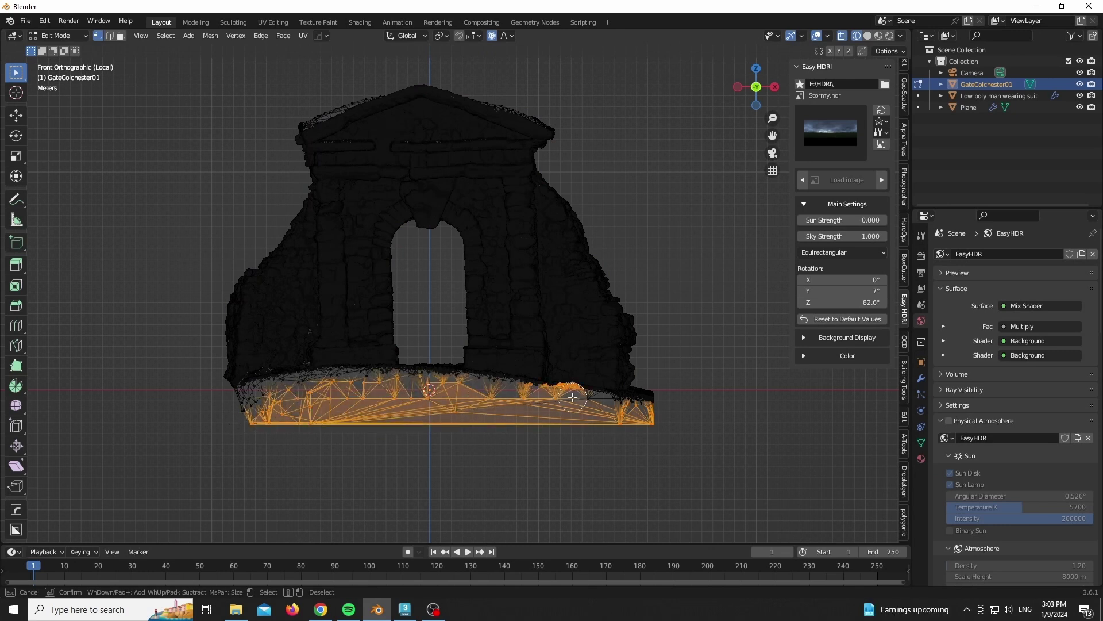
drag(573, 397, 360, 396)
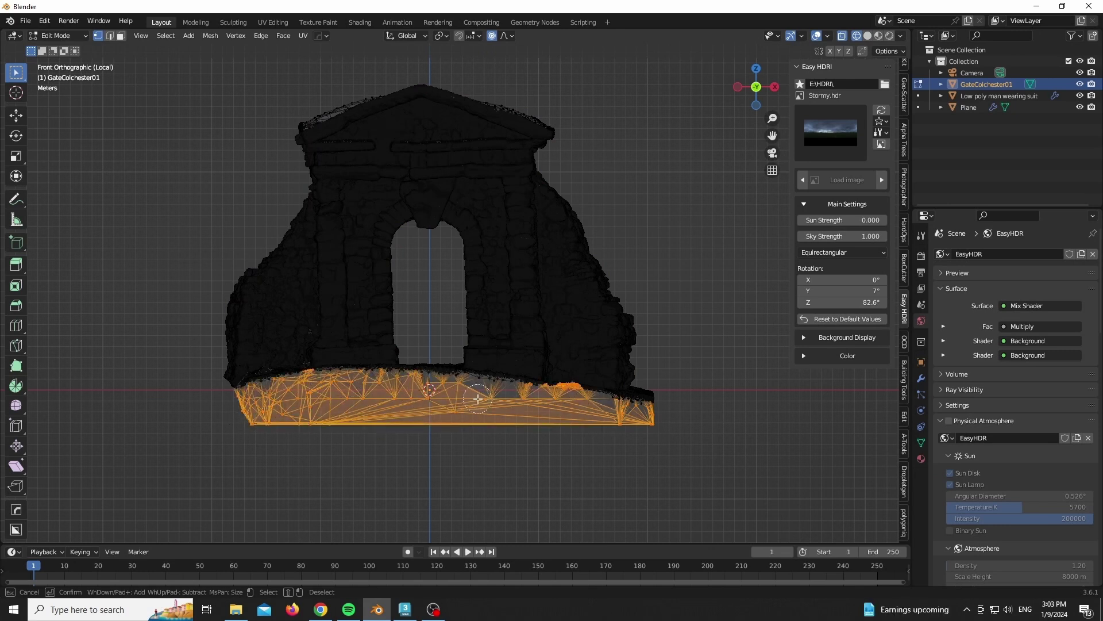
right_click(478, 424)
key(x)
click(473, 329)
key(Tab)
Return the gate to solid shading and replace its imported material with a new one.
key(z)
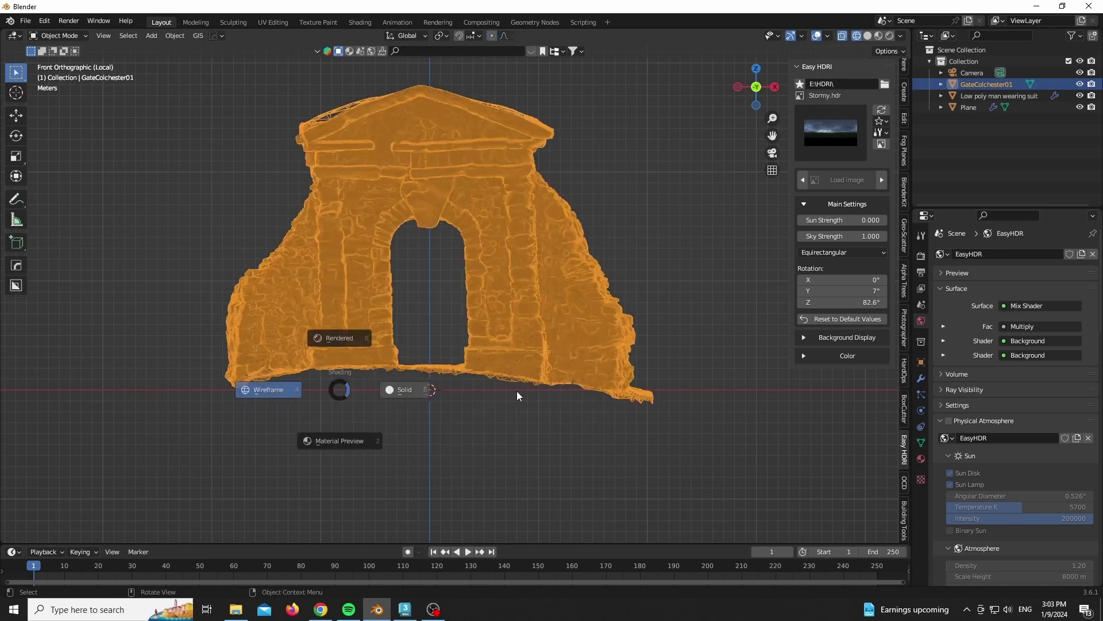
click(517, 397)
middle_drag(518, 396, 500, 440)
middle_drag(439, 333, 265, 251)
click(921, 458)
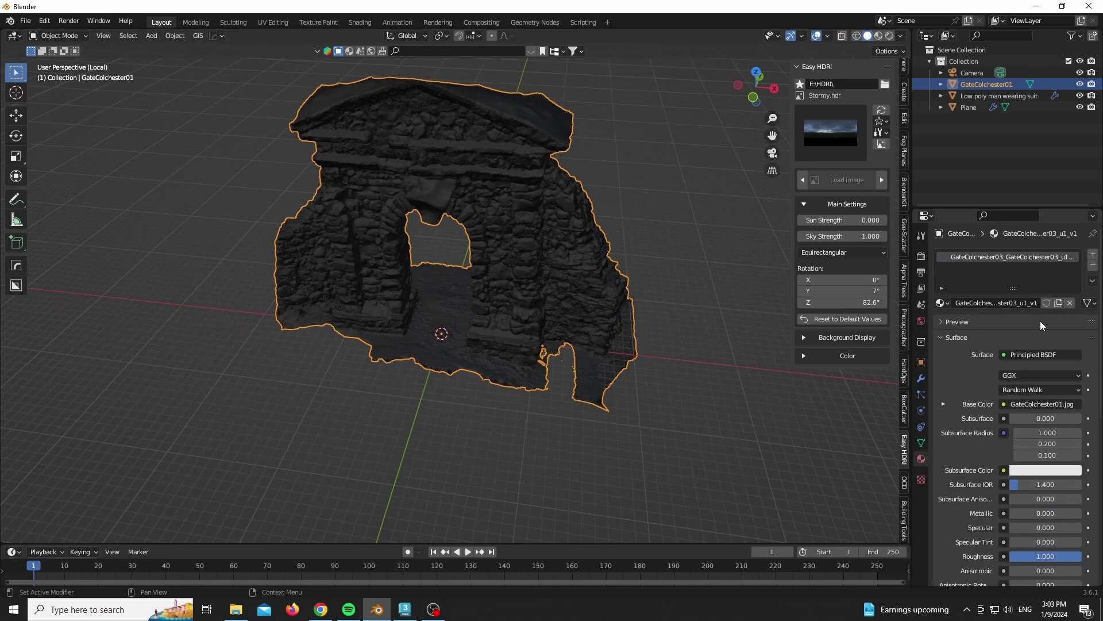
click(1092, 264)
click(1010, 303)
Split the viewport to show a Shader Editor beside it with the gate's new material nodes.
drag(2, 58, 435, 63)
click(13, 35)
click(83, 147)
key(n)
middle_drag(156, 223, 320, 146)
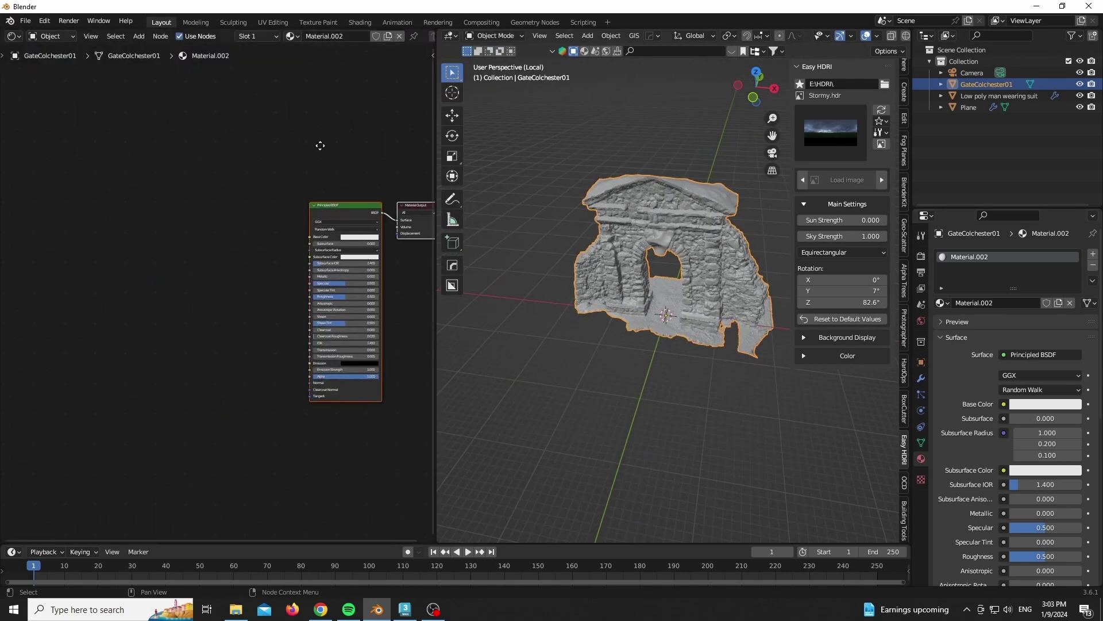
scroll(230, 263, up, 1)
Add the GateColchester01.jpg texture to the gate material and connect its color to Base Color.
mouse_move(236, 608)
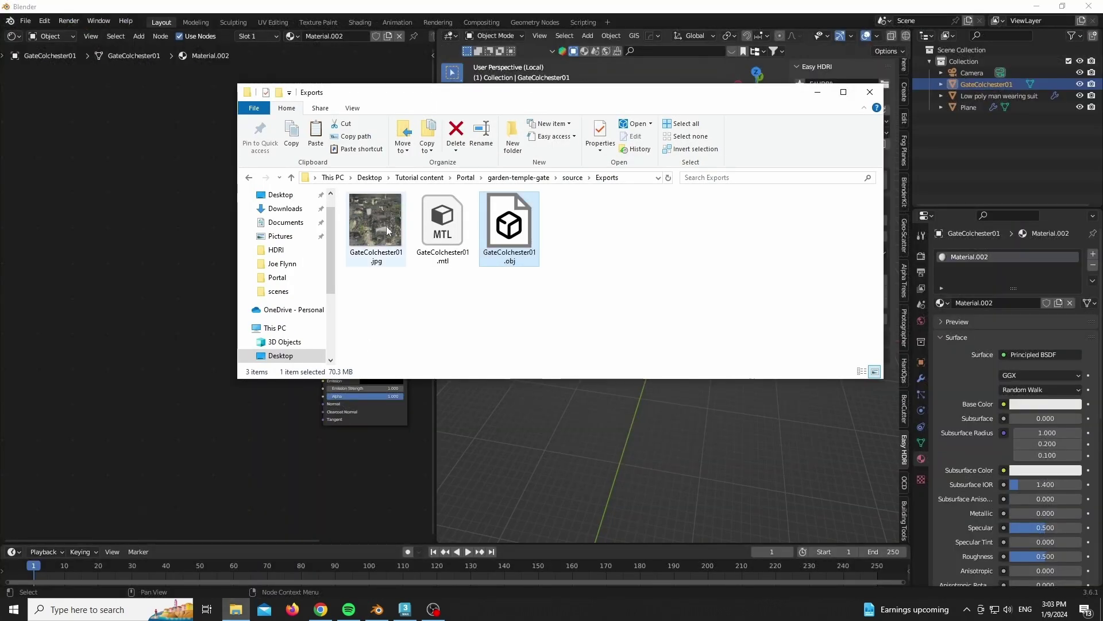
drag(376, 224, 110, 195)
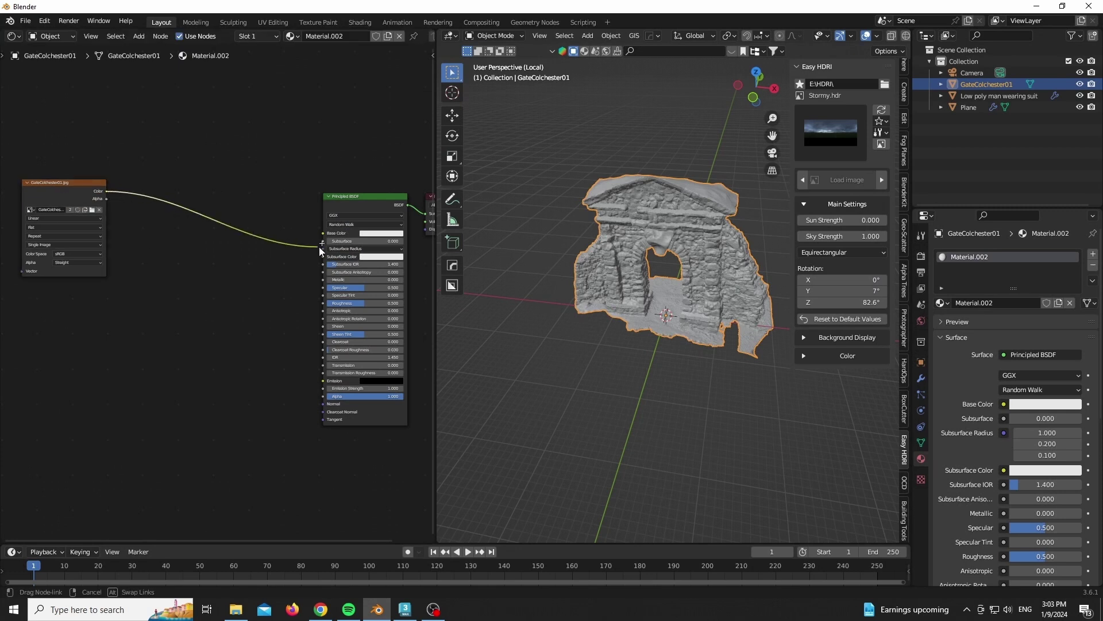
drag(319, 246, 326, 233)
scroll(193, 349, up, 3)
Set specular to 0.132 and roughness to 0.609, and link the texture color through a Color Ramp to the shader's Normal input.
drag(65, 142, 303, 301)
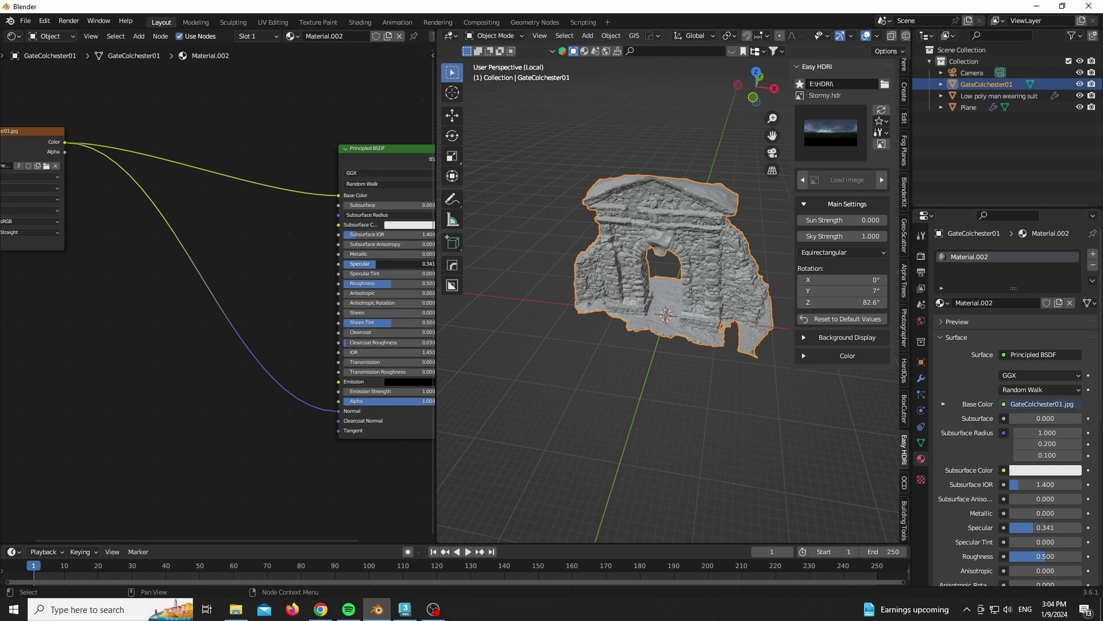
key(shift+a)
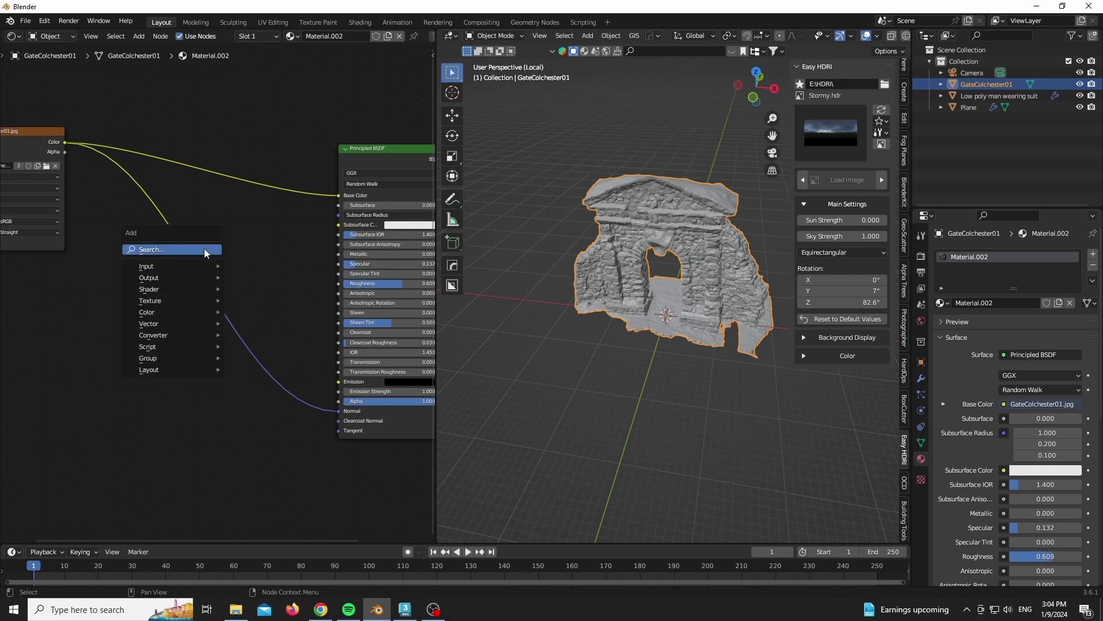
text(c)
click(229, 280)
click(229, 281)
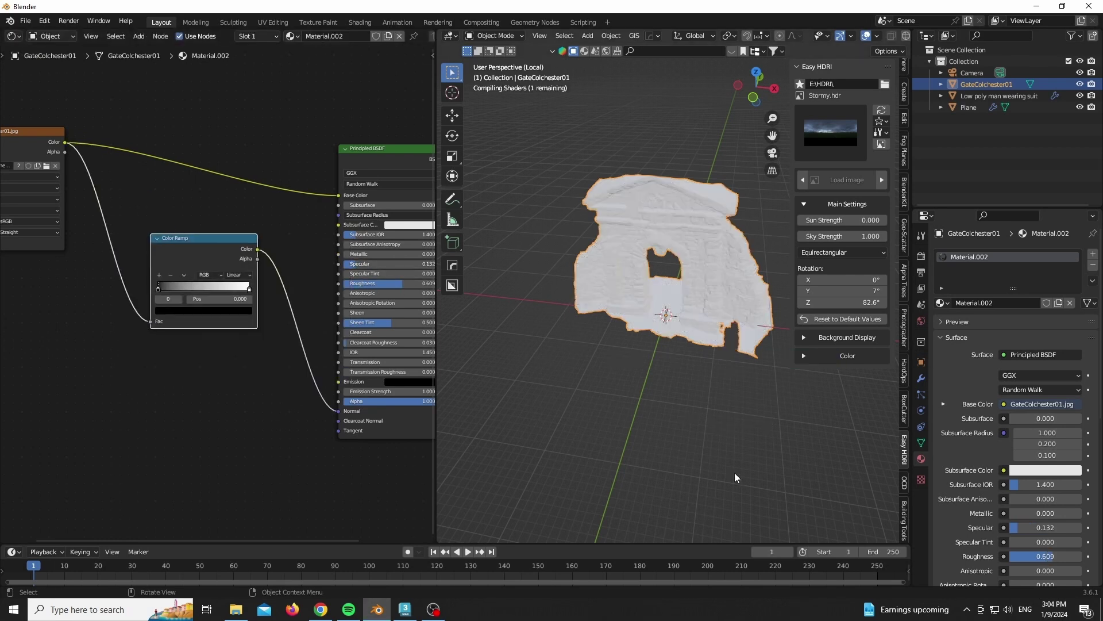
Preview the Color Ramp output on the gate and move the texture and ramp nodes away from the shader.
scroll(703, 229, up, 5)
ctrl+shift+click(229, 243)
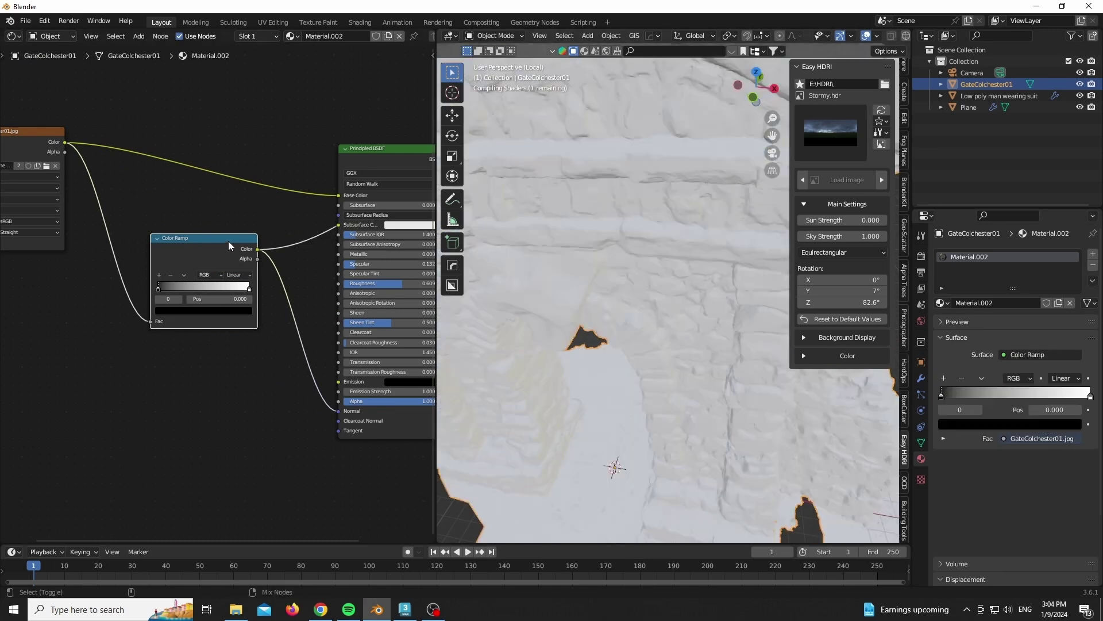
drag(1, 118, 257, 369)
key(g)
click(64, 381)
Insert a Bump node before the shader's Normal input with the Color Ramp feeding its Height, and preview the bump.
key(shift+a)
click(227, 315)
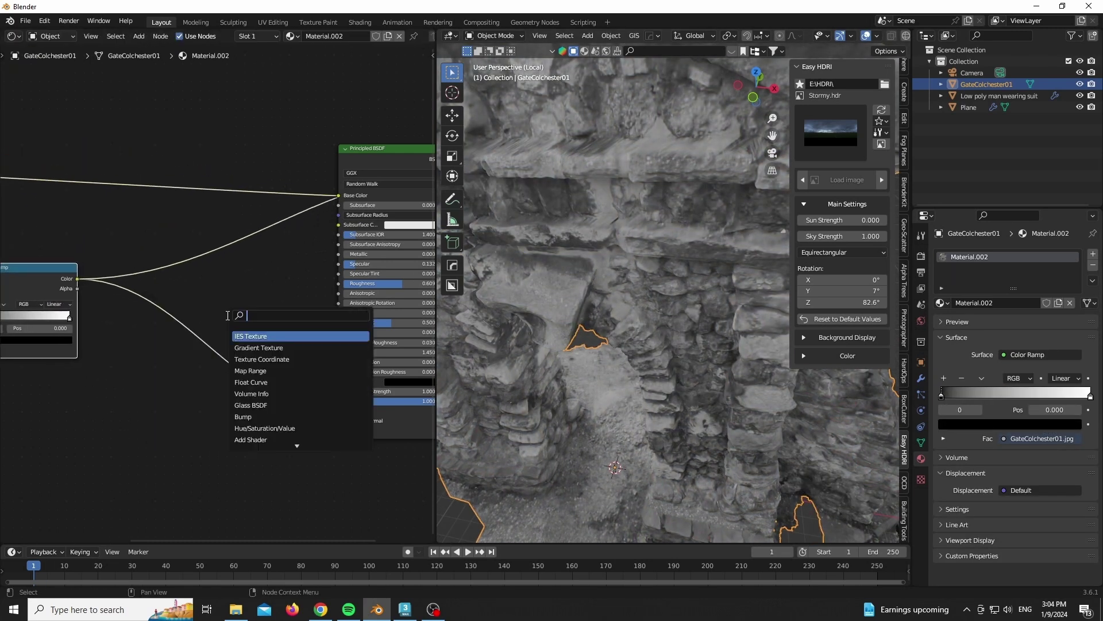
key(Return)
click(216, 340)
drag(219, 402, 218, 391)
ctrl+shift+click(242, 367)
Darken the Color Ramp's white stop to a dark grey to soften the bump.
scroll(69, 322, up, 5)
middle_drag(69, 322, 306, 325)
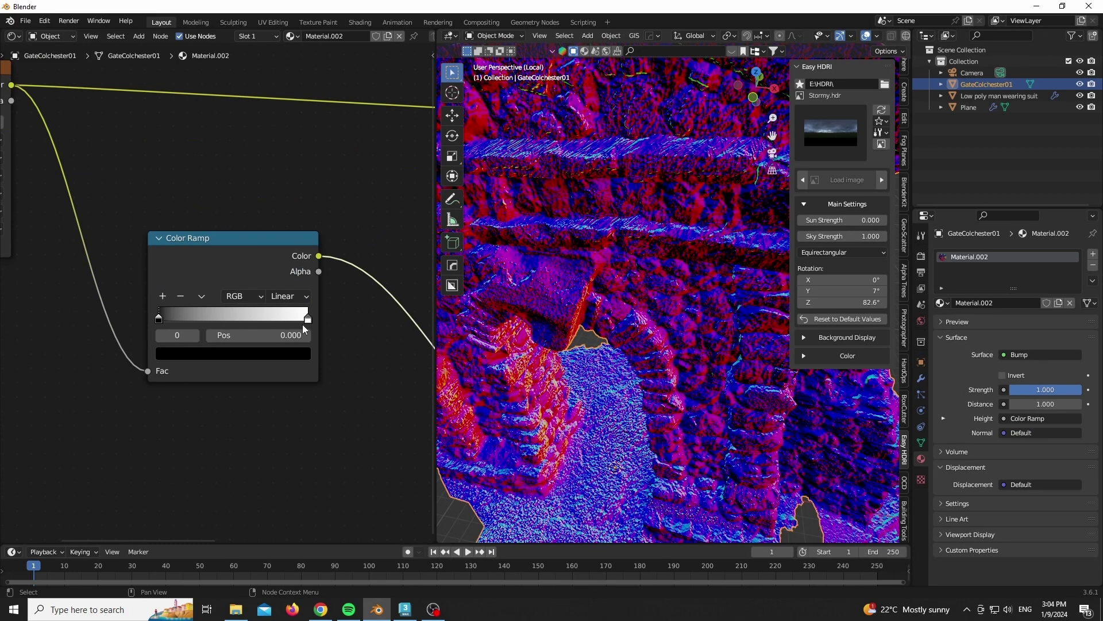
click(304, 323)
click(296, 354)
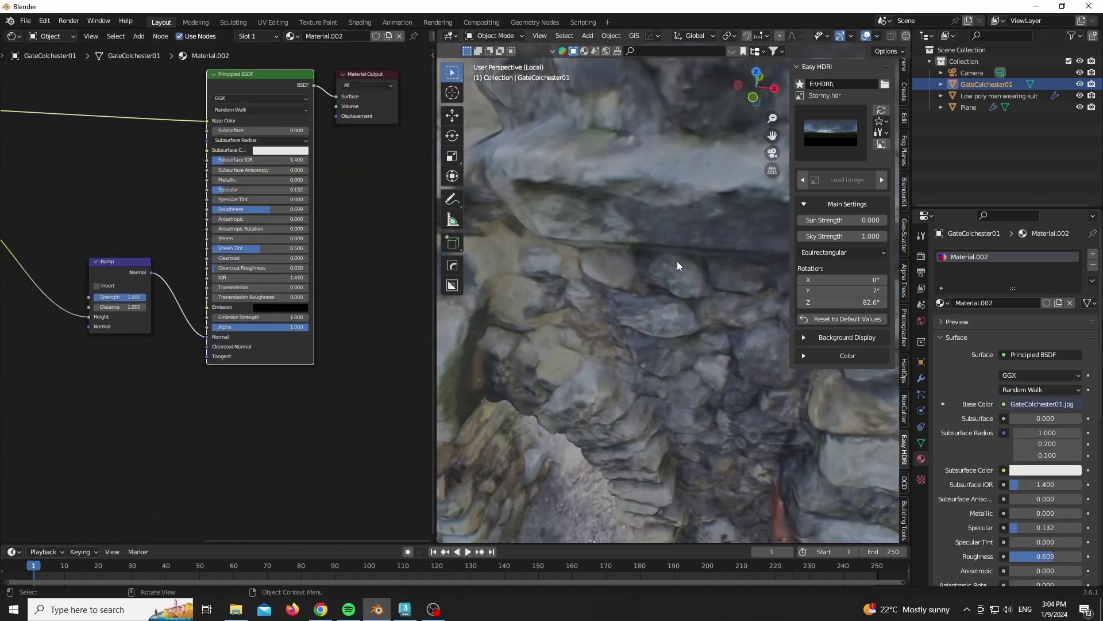
Apply smooth shading to the gate.
scroll(677, 261, down, 6)
scroll(542, 282, up, 7)
right_click(628, 213)
click(628, 214)
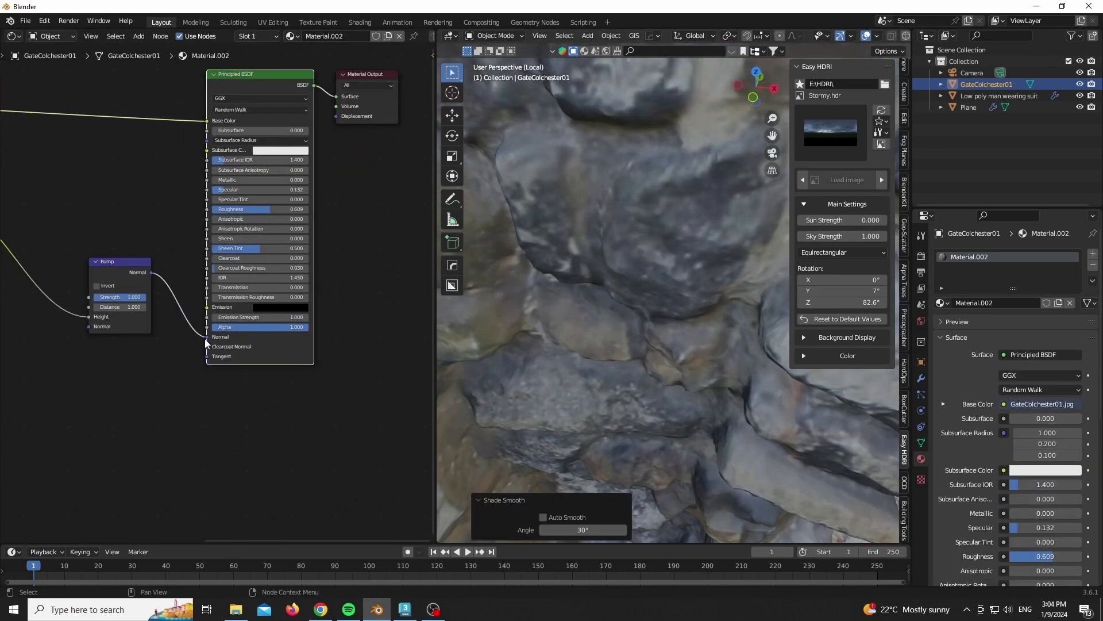
Adjust the brightness of the Color Ramp's white stop and lift its black stop to grey to soften the bump.
mouse_move(206, 337)
mouse_down()
mouse_move(154, 273)
mouse_move(205, 337)
mouse_up()
scroll(67, 355, up, 2)
middle_drag(67, 355, 434, 442)
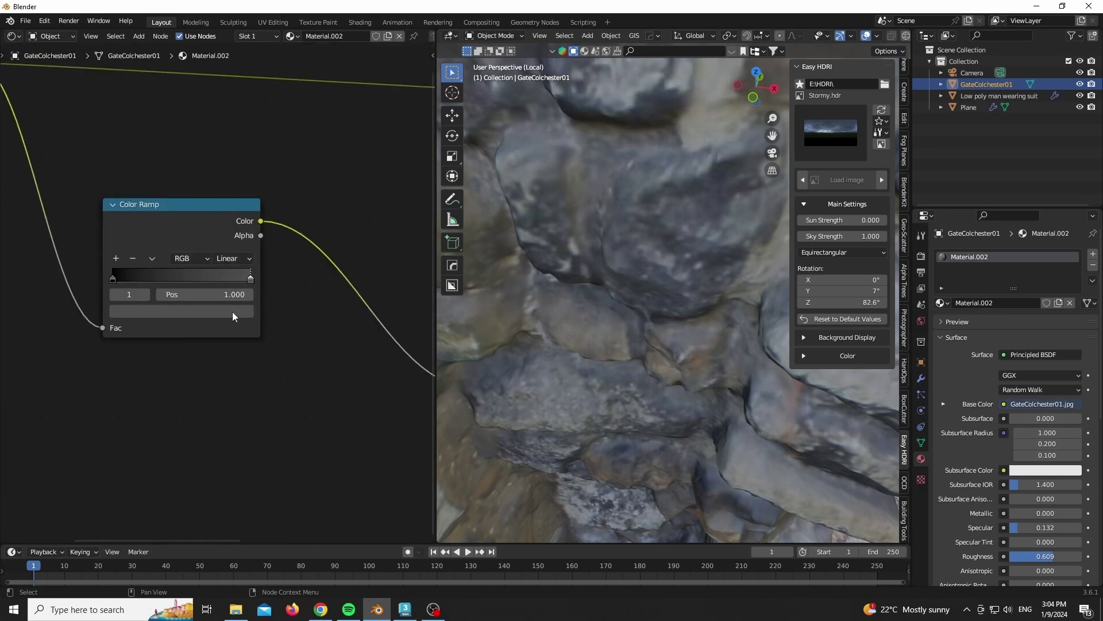
click(232, 312)
drag(224, 175, 224, 158)
click(111, 277)
click(141, 312)
drag(224, 212, 223, 189)
scroll(67, 374, down, 6)
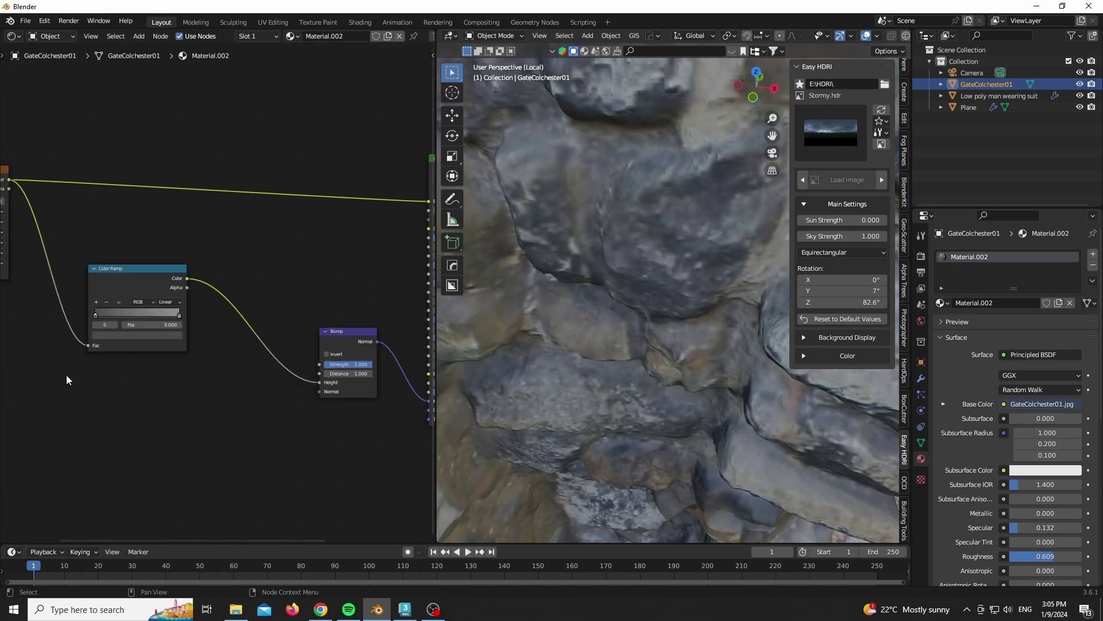
Switch the viewport to solid shading, collapse the shader editor, and leave local view for a top view of the scene.
scroll(602, 332, down, 7)
scroll(601, 332, down, 3)
key(z)
key(6)
drag(436, 375, 17, 376)
key(KP_Divide)
key(KP_7)
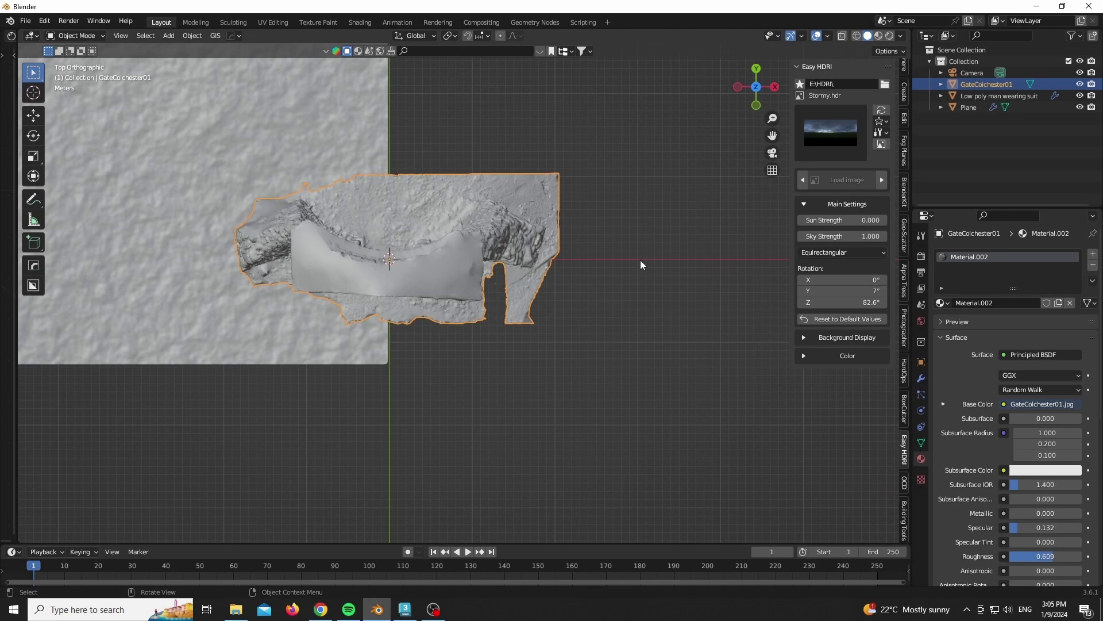
Move the gate horizontally onto the ground plane and rotate it 90° about Z.
scroll(641, 259, down, 3)
key(g)
key(shift+z)
click(532, 281)
key(r)
key(z)
ctrl+click(511, 132)
Scale the gate down and reposition it around the suited man in the top view.
key(s)
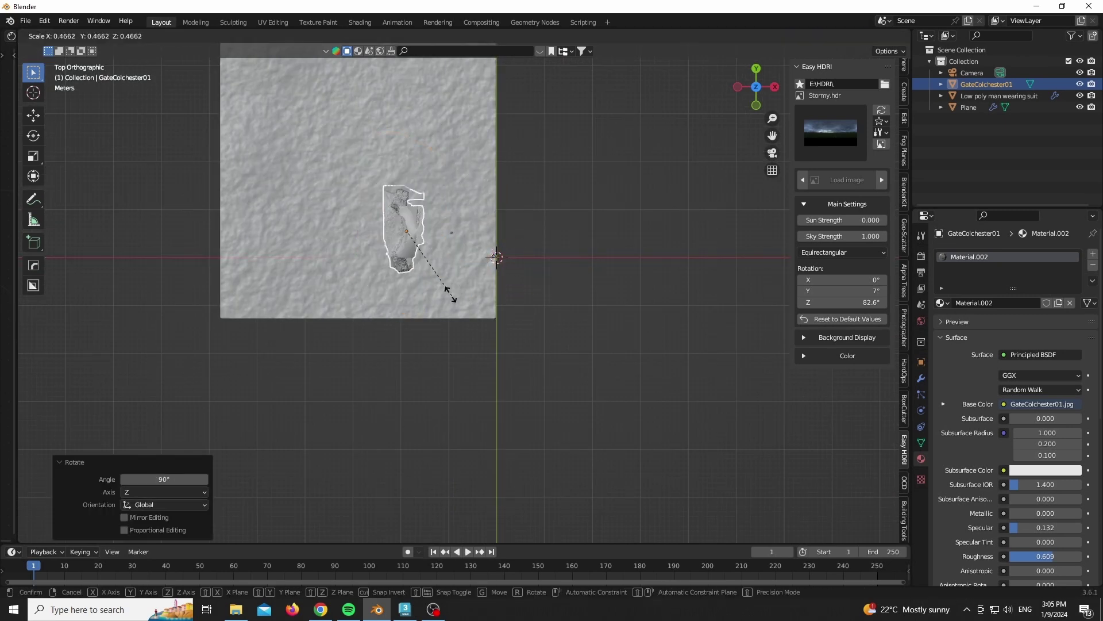
click(421, 253)
scroll(426, 270, up, 5)
key(g)
click(489, 276)
Rescale the gate in camera view and adjust its height so its base sits in the ground.
key(KP_0)
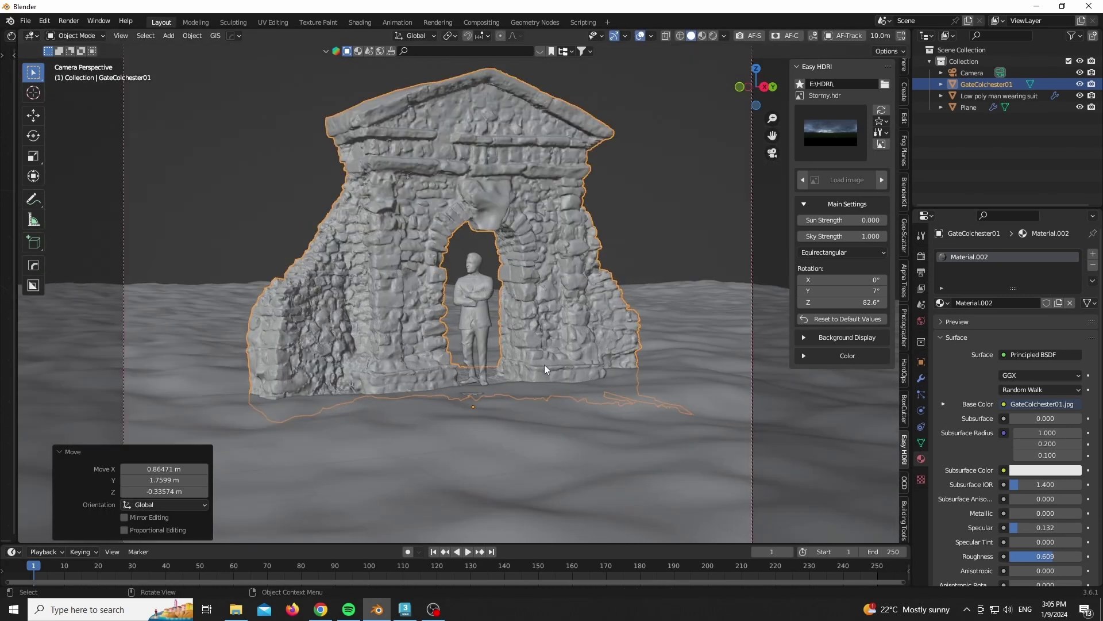
key(s)
click(556, 364)
key(g)
key(z)
click(517, 374)
Select the suited man in the archway and delete him from the scene.
scroll(482, 365, down, 3)
click(464, 360)
click(446, 363)
key(s)
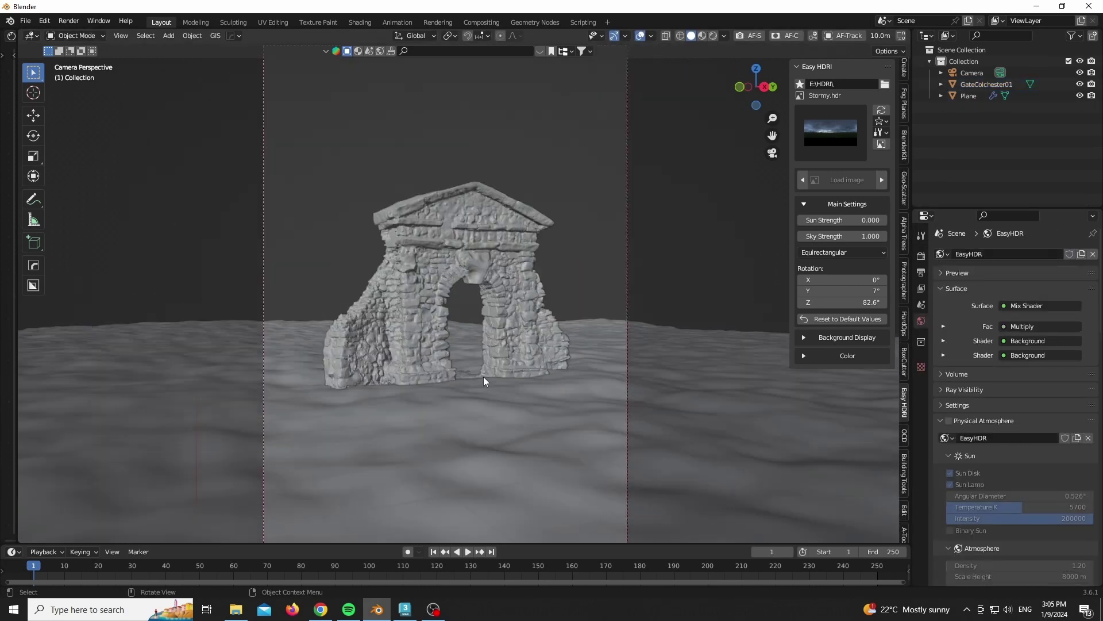
Scale the gate by 0.925 and preview it in rendered shading with overlays hidden.
click(506, 364)
key(s)
click(616, 355)
key(z)
key(8)
key(shift+alt+z)
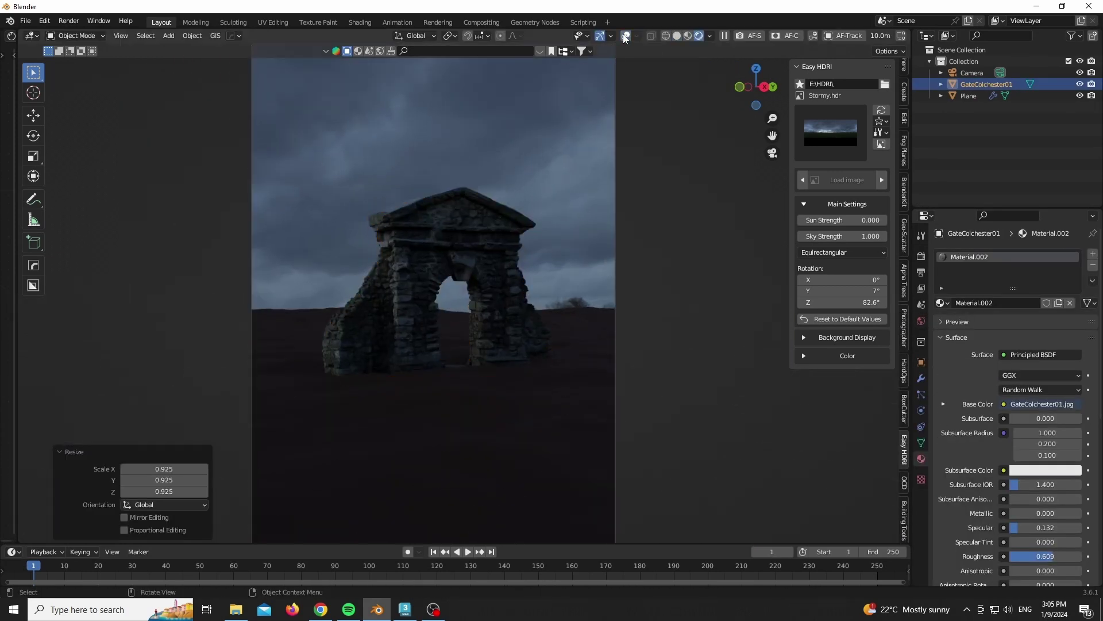
Select the ground plane, return to solid camera view, and make the plane the Geo-Scatter emitter.
middle_drag(394, 319, 456, 352)
scroll(455, 352, down, 1)
click(433, 413)
key(z)
key(6)
key(KP_0)
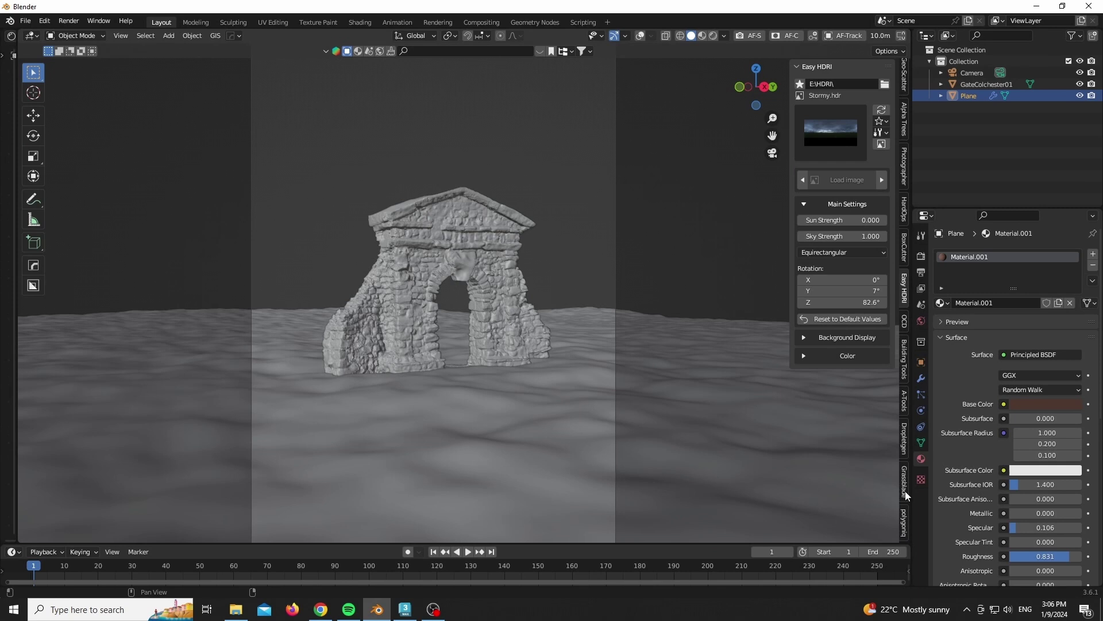
scroll(905, 495, up, 3)
click(904, 190)
click(876, 67)
click(657, 362)
Open the Geo-Scatter biome library and widen its window.
scroll(836, 266, down, 9)
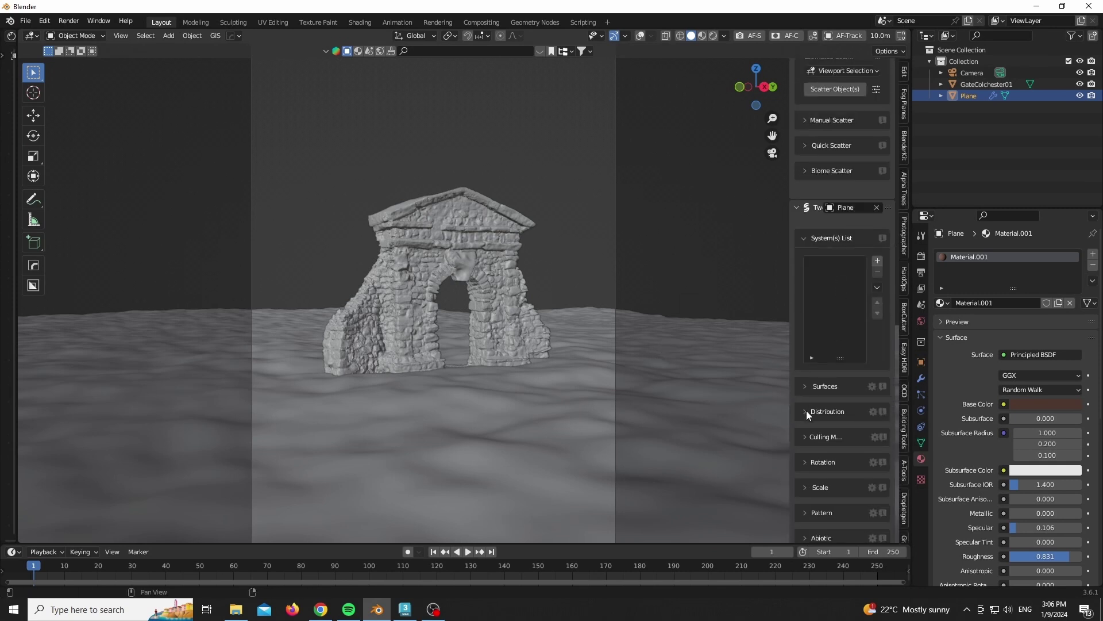
scroll(822, 327, down, 3)
click(818, 101)
click(837, 126)
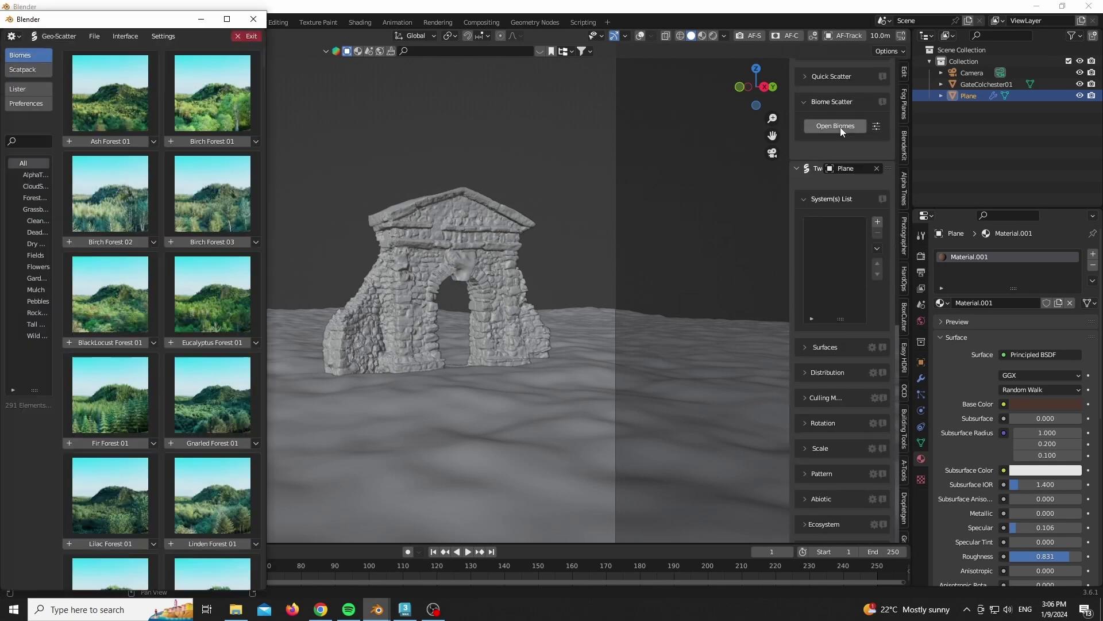
drag(269, 236, 522, 259)
Browse the grass biome categories, scatter the Meadow 08 biome on the ground plane, and minimize the library.
click(35, 243)
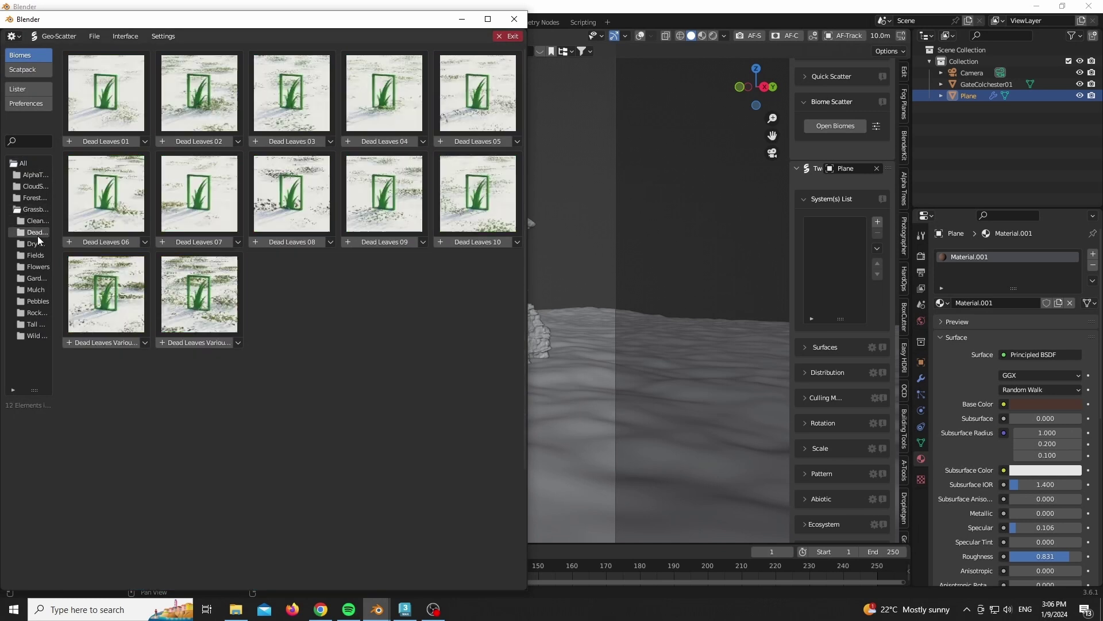
click(36, 266)
click(36, 335)
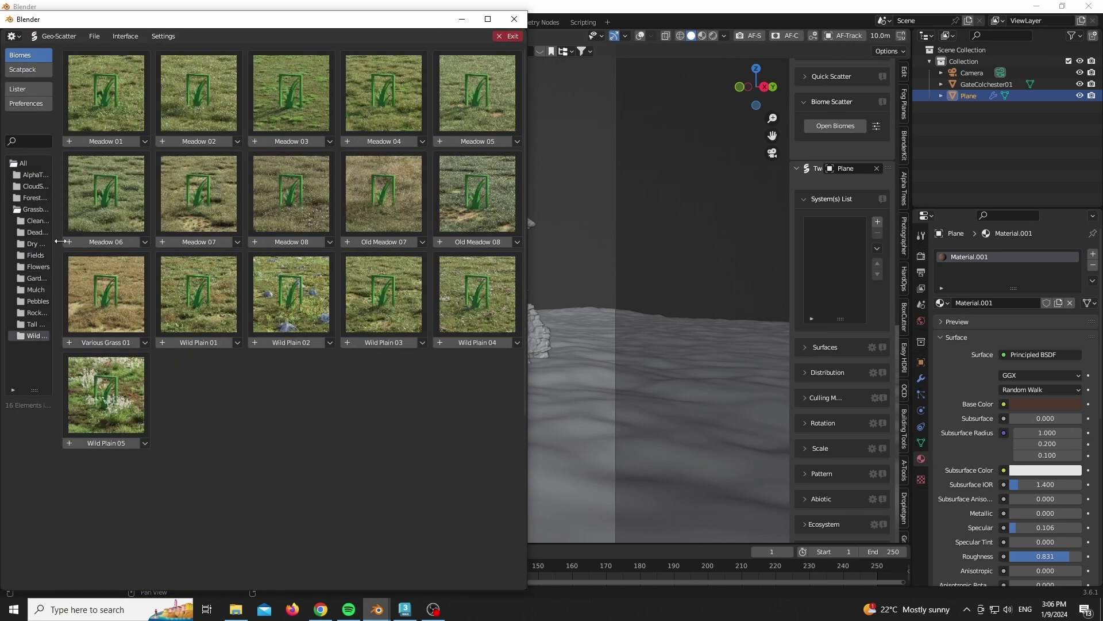
mouse_move(175, 144)
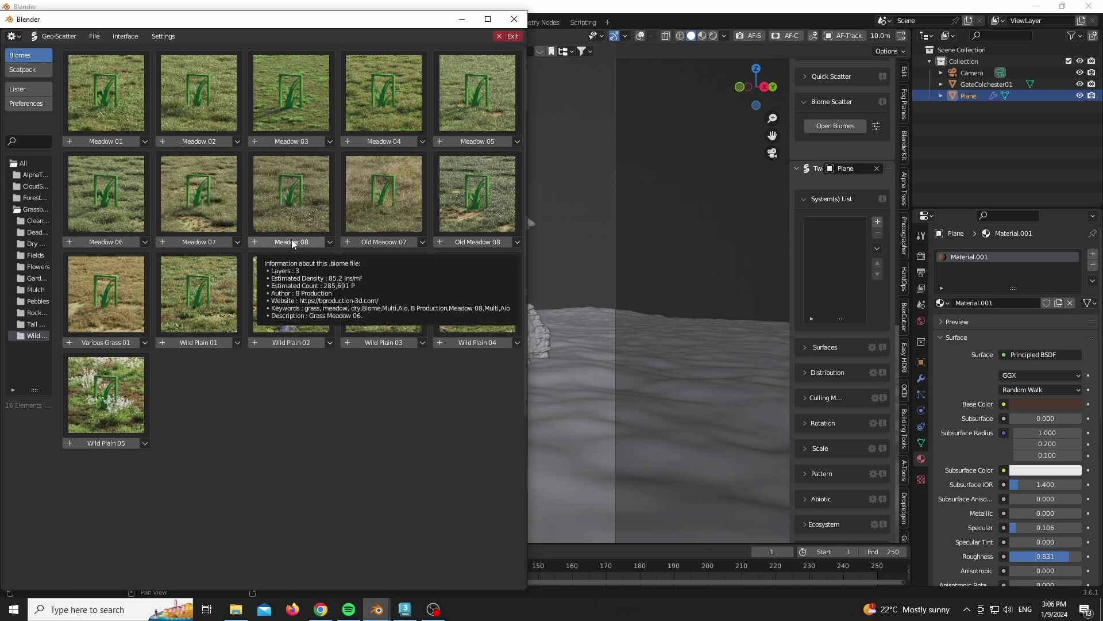
click(291, 241)
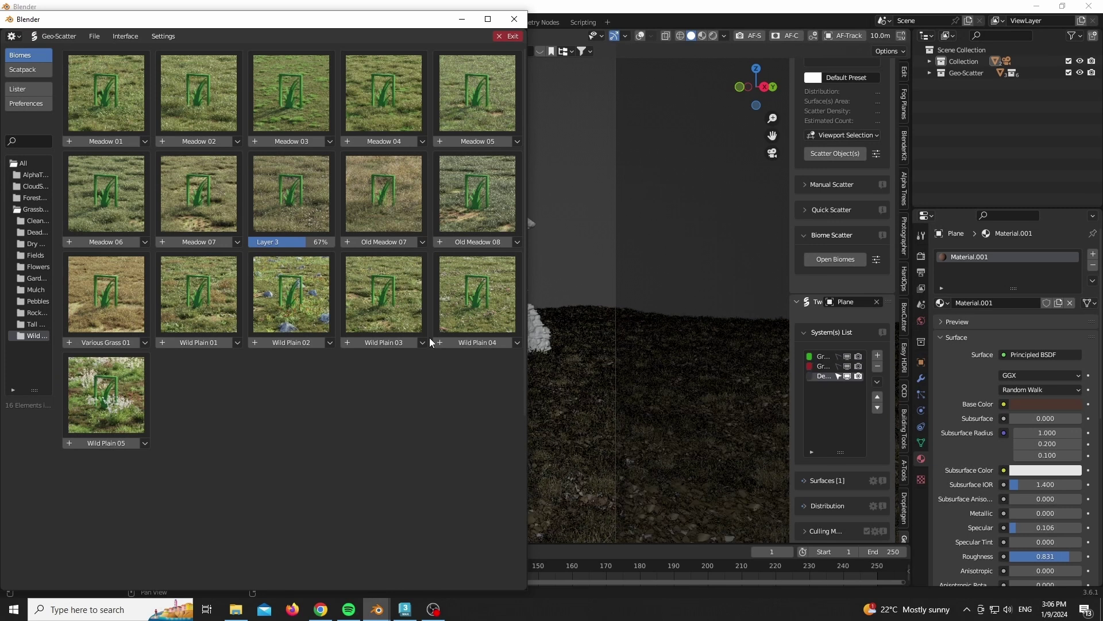
click(461, 19)
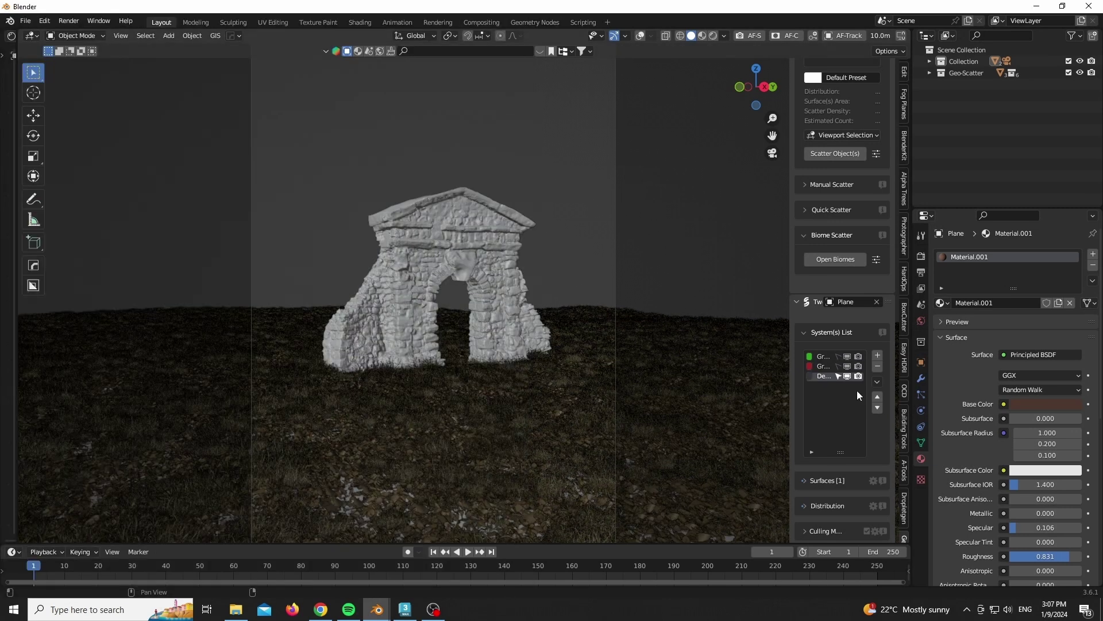
Enable the placeholder display for the scatter layers on the ground plane.
scroll(819, 421, down, 15)
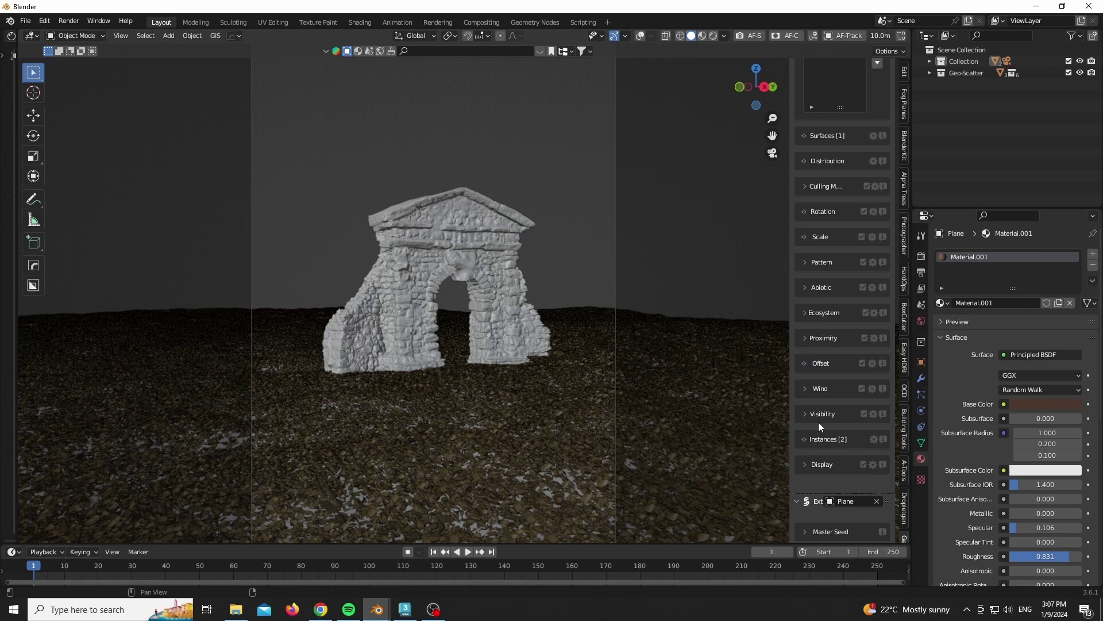
scroll(819, 422, down, 1)
click(810, 280)
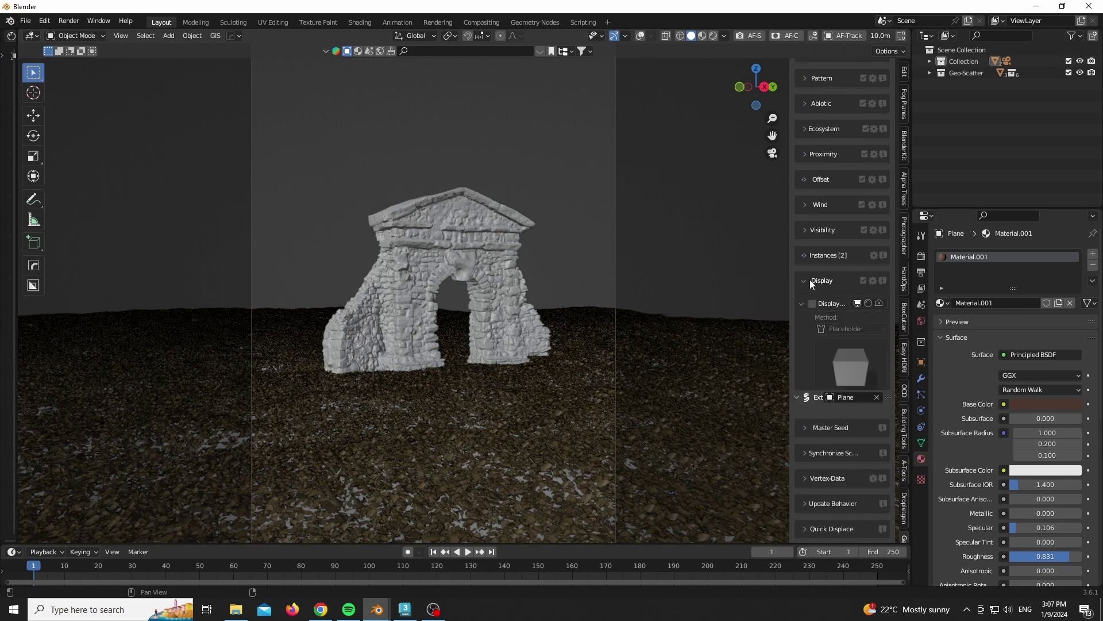
click(812, 303)
scroll(825, 280, up, 1)
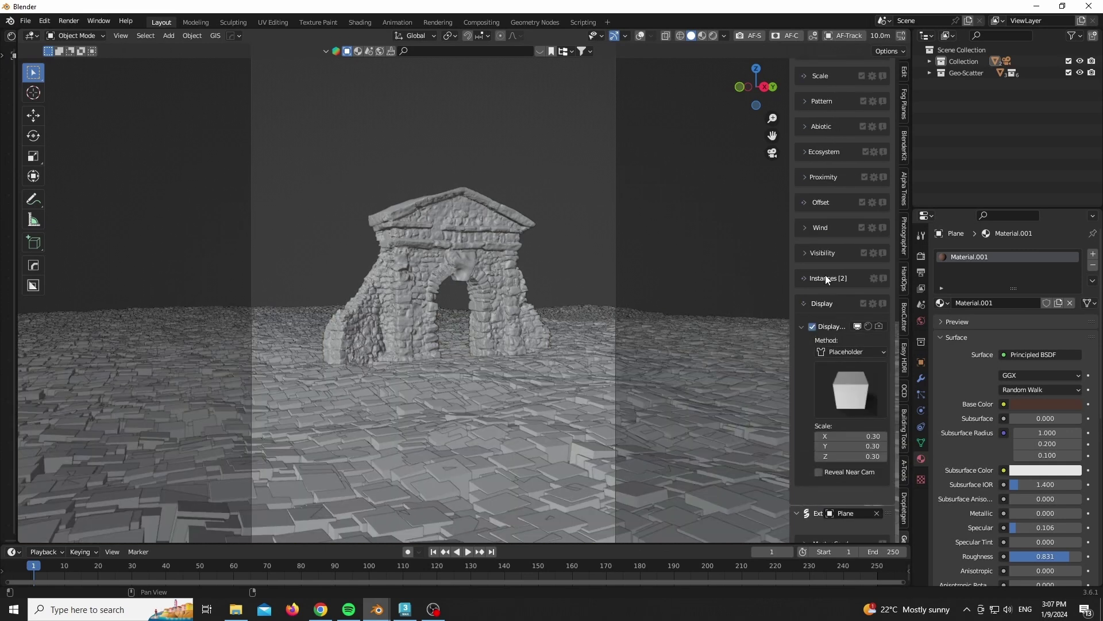
Enable camera optimization in the visibility settings of the debris and grass scatter layers.
click(821, 254)
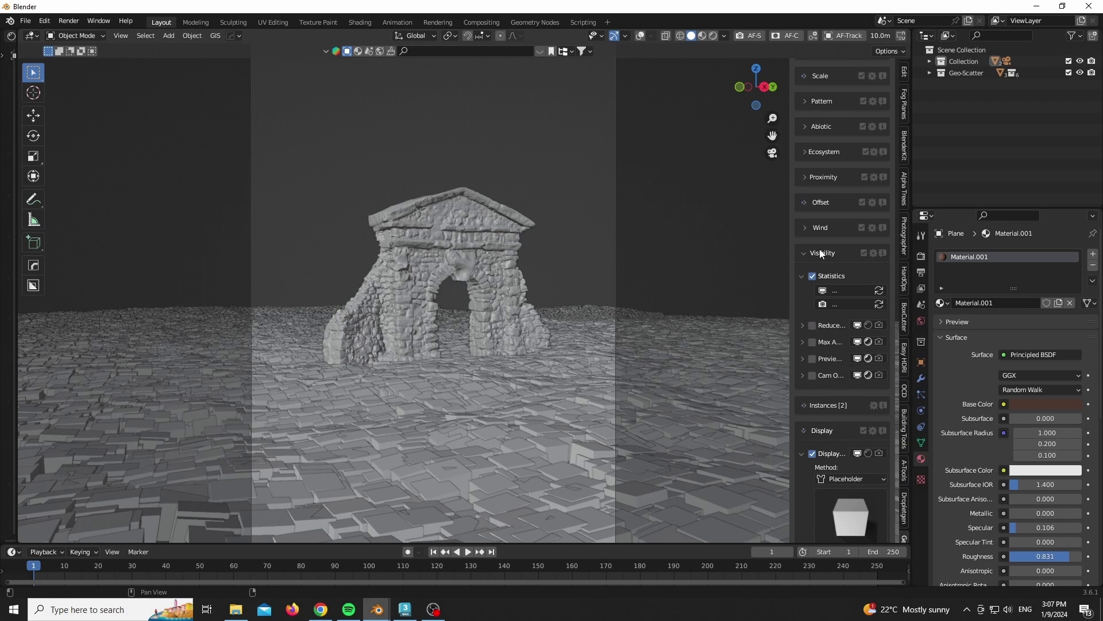
click(812, 374)
scroll(833, 326, up, 18)
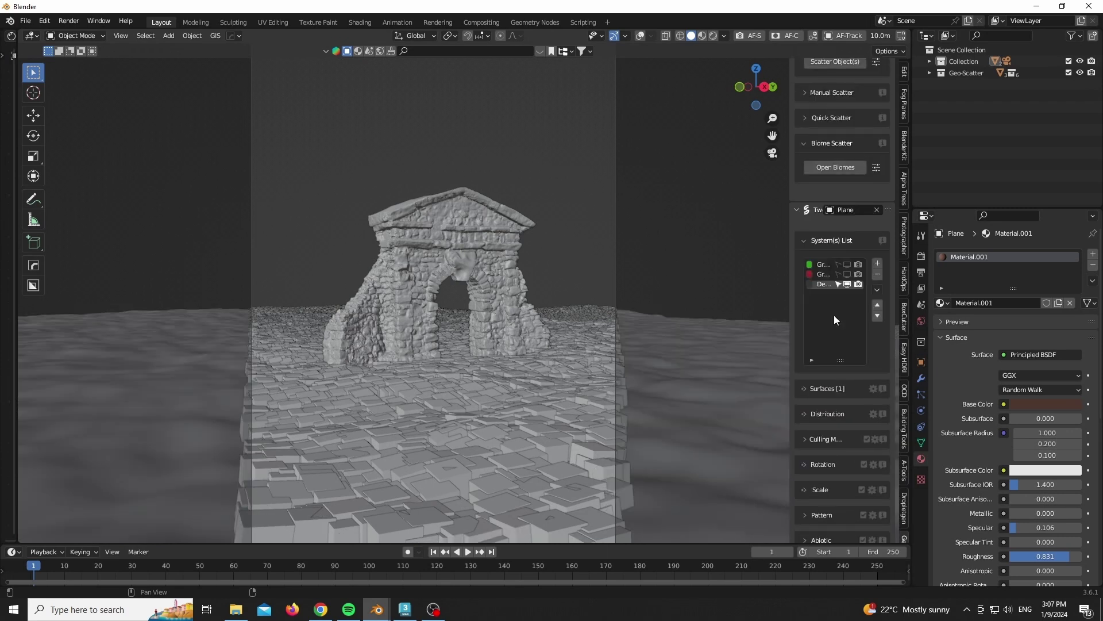
scroll(835, 321, up, 1)
click(849, 298)
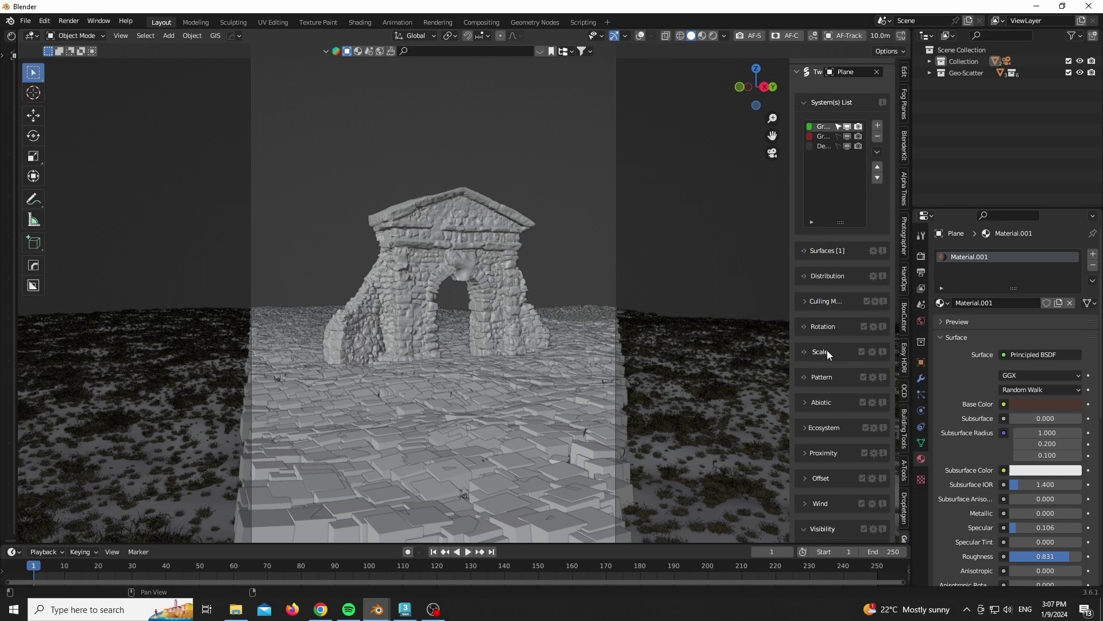
scroll(827, 350, down, 6)
click(831, 439)
Hide the sidebar, inspect the scattered grass in rendered shading, and return to solid shading.
key(n)
click(712, 36)
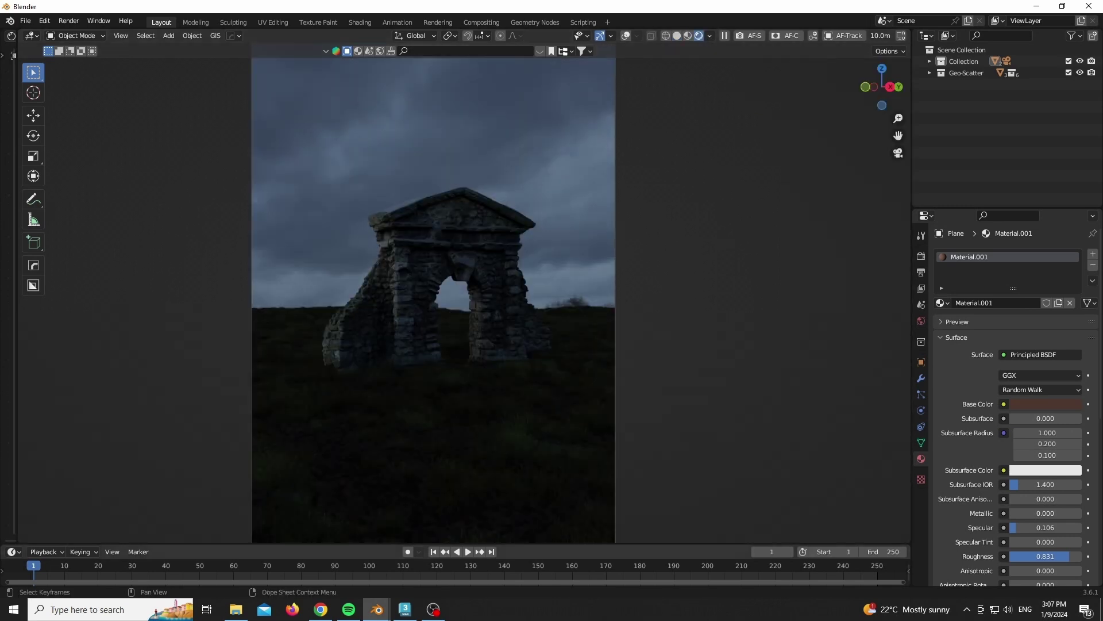
scroll(407, 517, up, 6)
scroll(340, 478, down, 6)
click(677, 35)
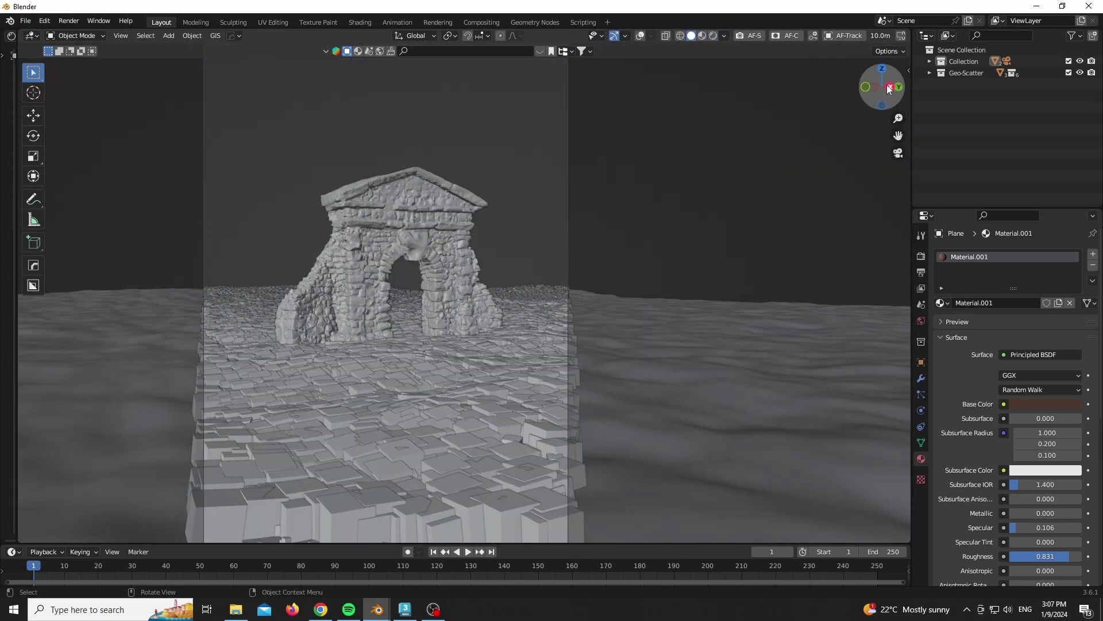
Add a spot light, exclude the Geo-Scatter collection from the view layer, and turn the overlays back on.
key(shift+a)
mouse_move(353, 303)
click(451, 324)
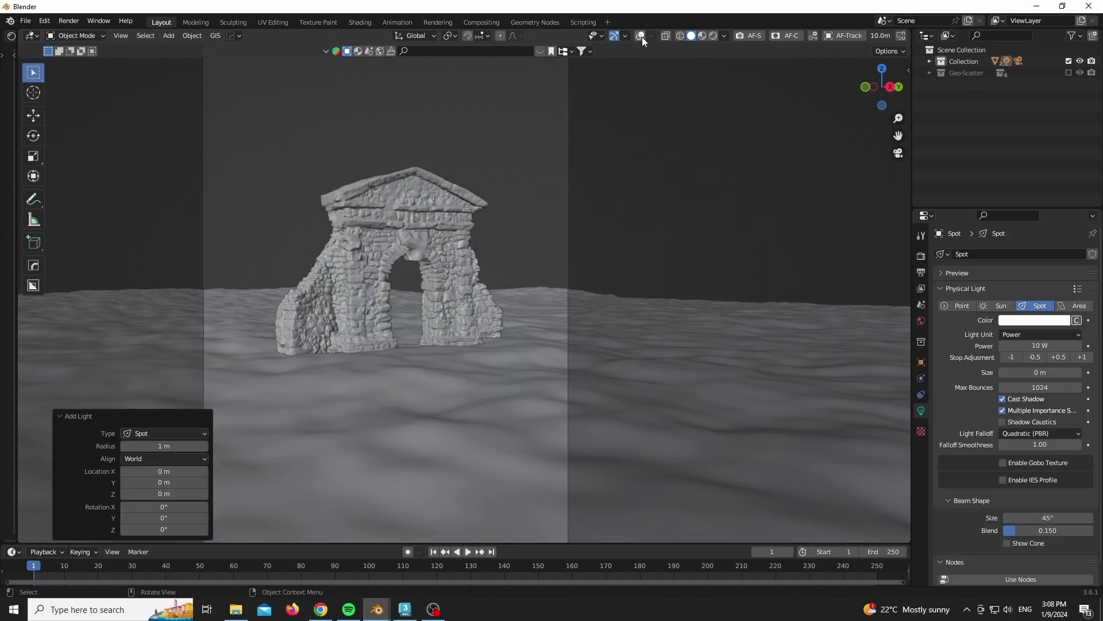
click(641, 36)
Move the spot light -16.118 m in X and 6.4028 m in Y, and raise it high above the gate.
middle_drag(575, 230, 540, 265)
scroll(540, 264, down, 4)
key(g)
key(shift+z)
click(519, 276)
key(g)
key(z)
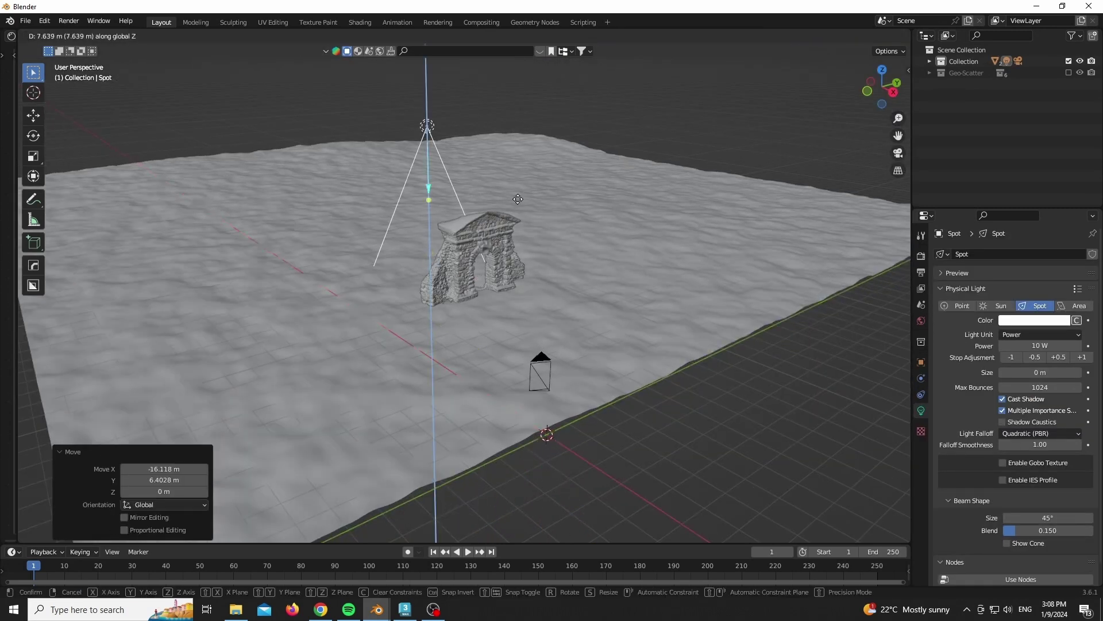
click(519, 143)
Rotate the spot light freely to aim at the gate and shift it about -0.76 m in X and -1.70 m in Y.
key(r)
key(r)
click(506, 151)
drag(868, 83, 908, 138)
key(r)
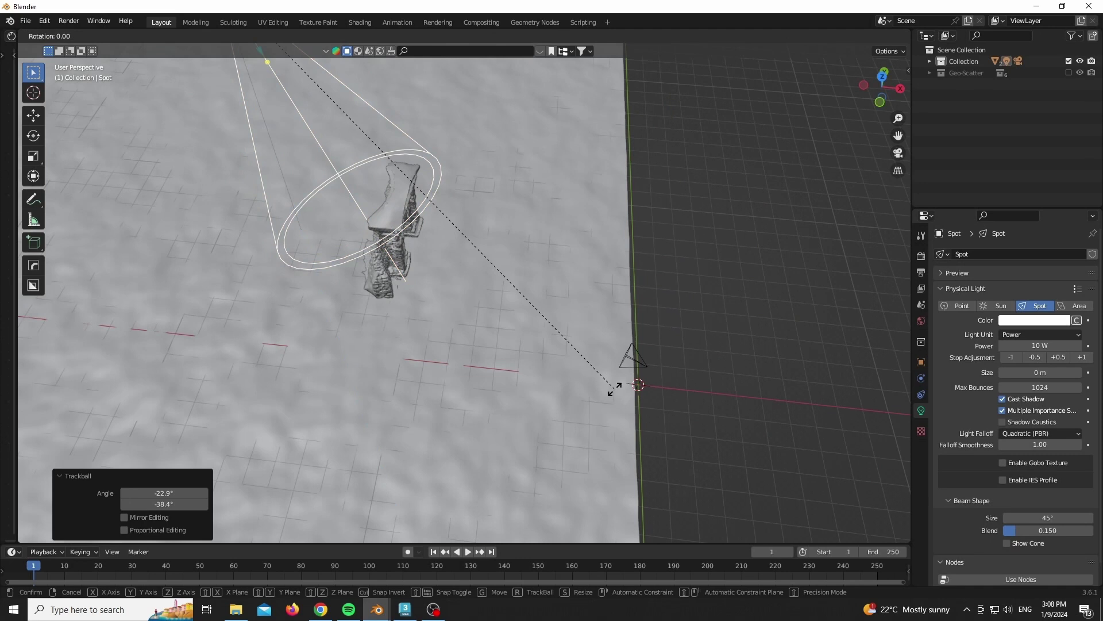
key(r)
click(480, 193)
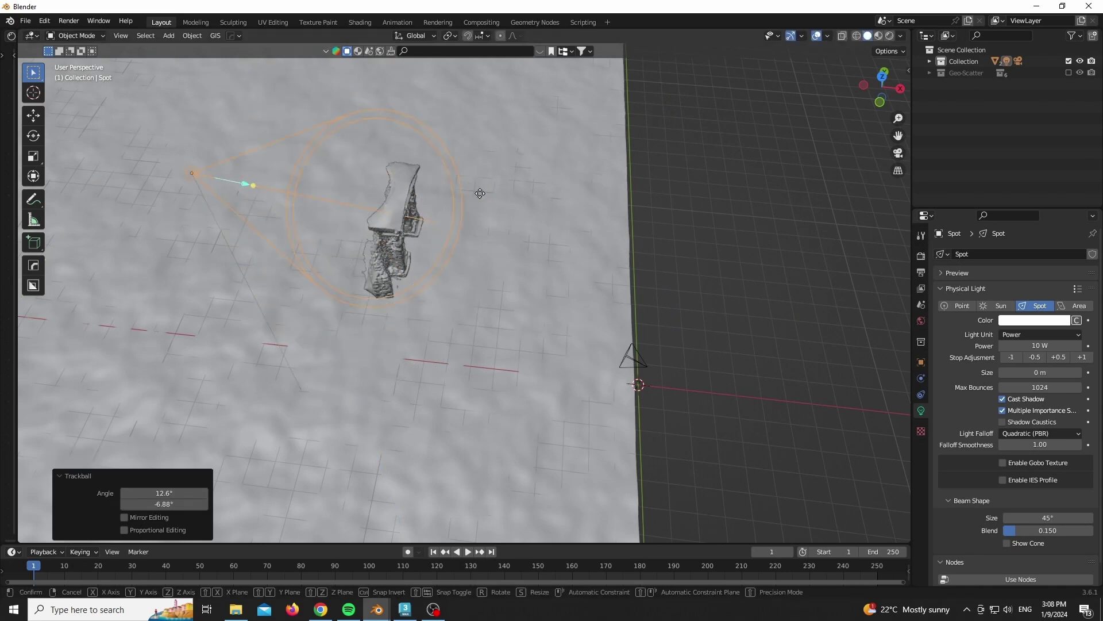
key(shift+z)
click(415, 254)
Show the camera view in rendered shading and raise the spot light's power to 2560 W.
key(KP_0)
key(z)
click(487, 296)
scroll(281, 283, up, 5)
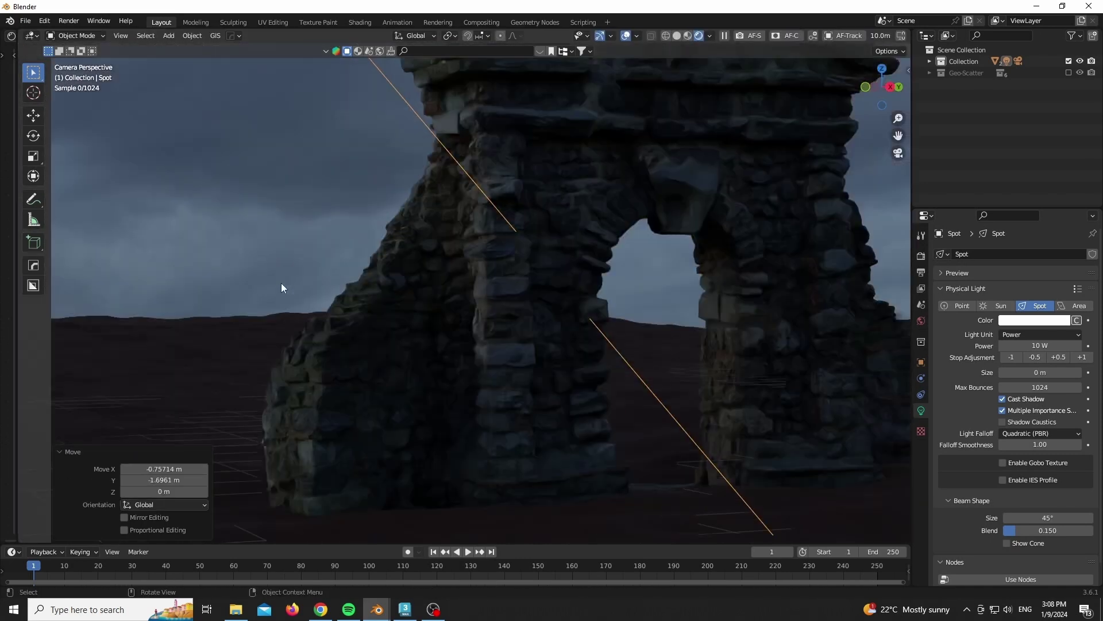
scroll(282, 283, down, 5)
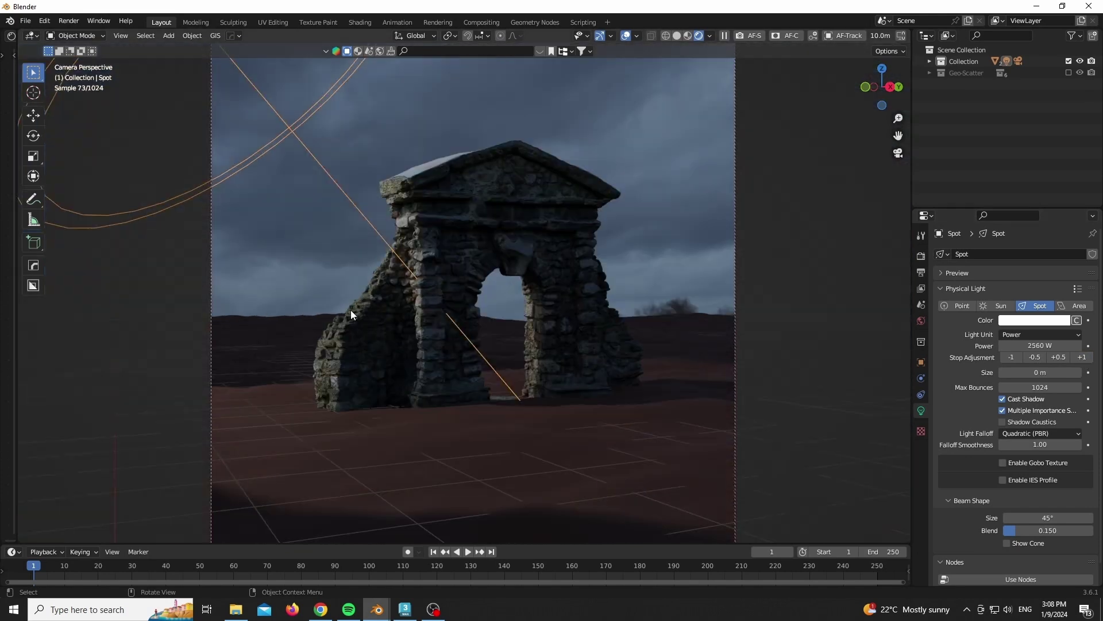
Set the spot light's size to 1.78 m and color temperature to 9259, and raise its power to 10240 W.
scroll(990, 436, down, 1)
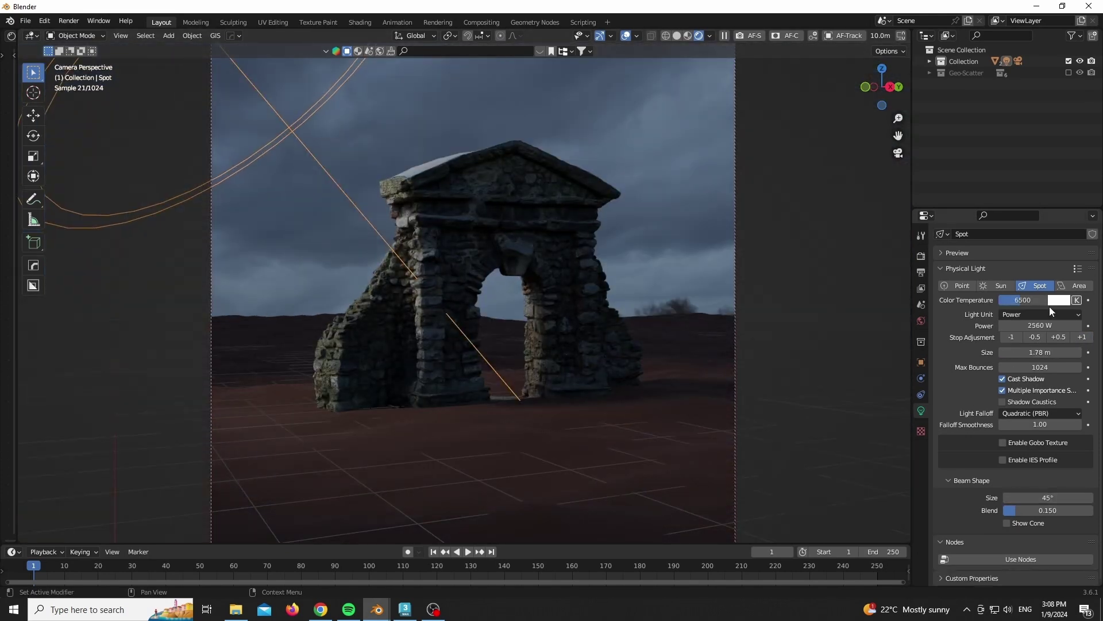
scroll(436, 275, up, 4)
click(1082, 337)
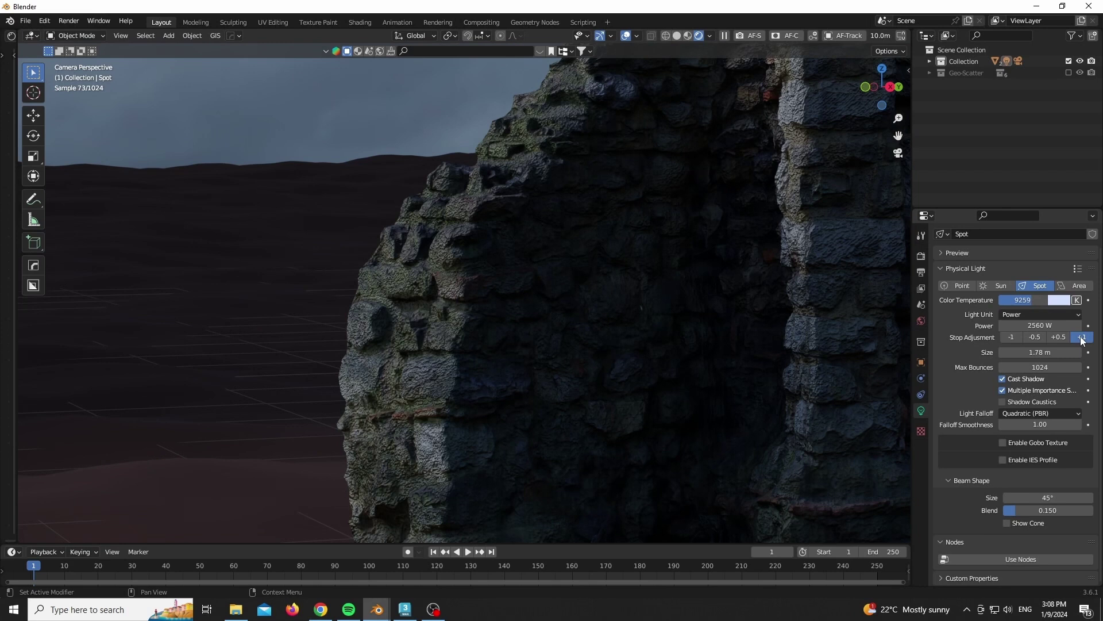
scroll(377, 329, down, 5)
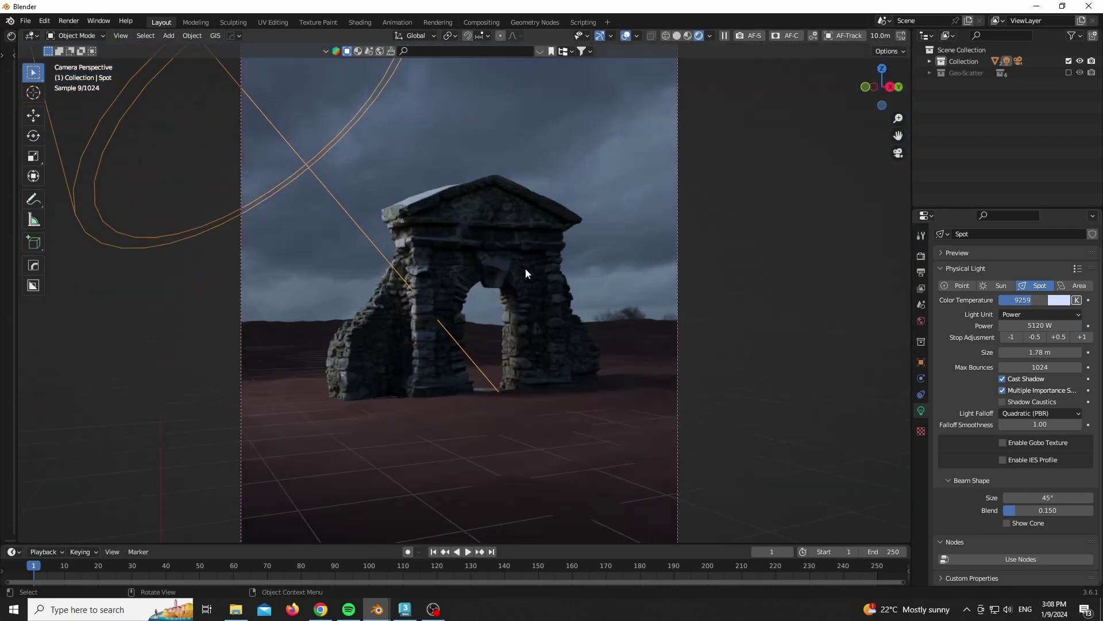
scroll(615, 367, down, 3)
click(1081, 337)
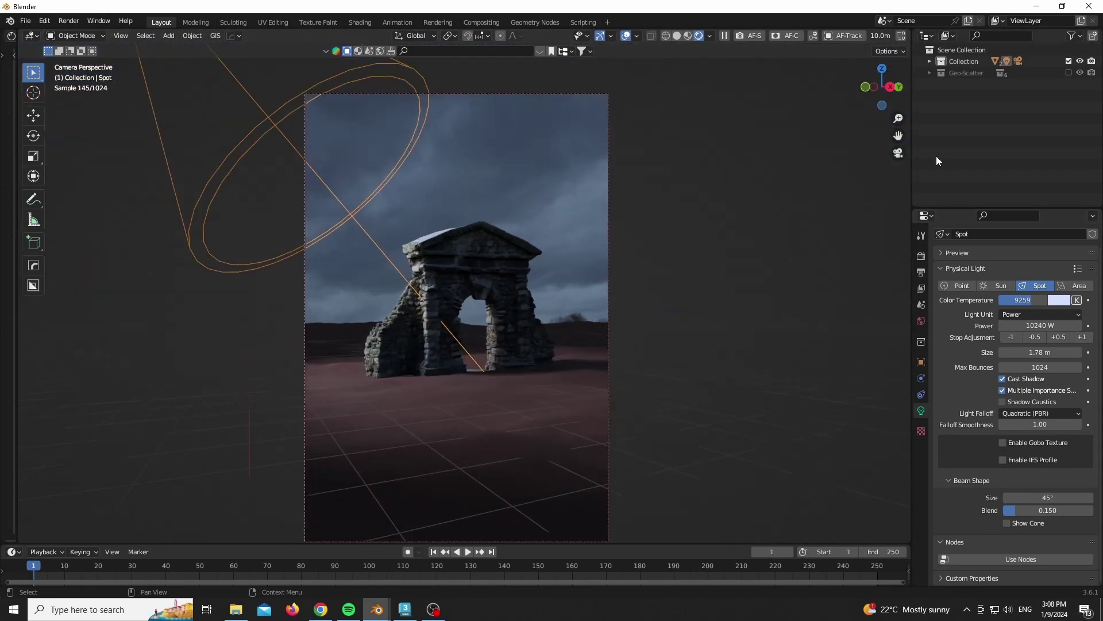
Re-enable the Geo-Scatter collection, inspect the lit grass near the gate, and return to solid shading.
click(1069, 73)
scroll(474, 405, up, 7)
key(z)
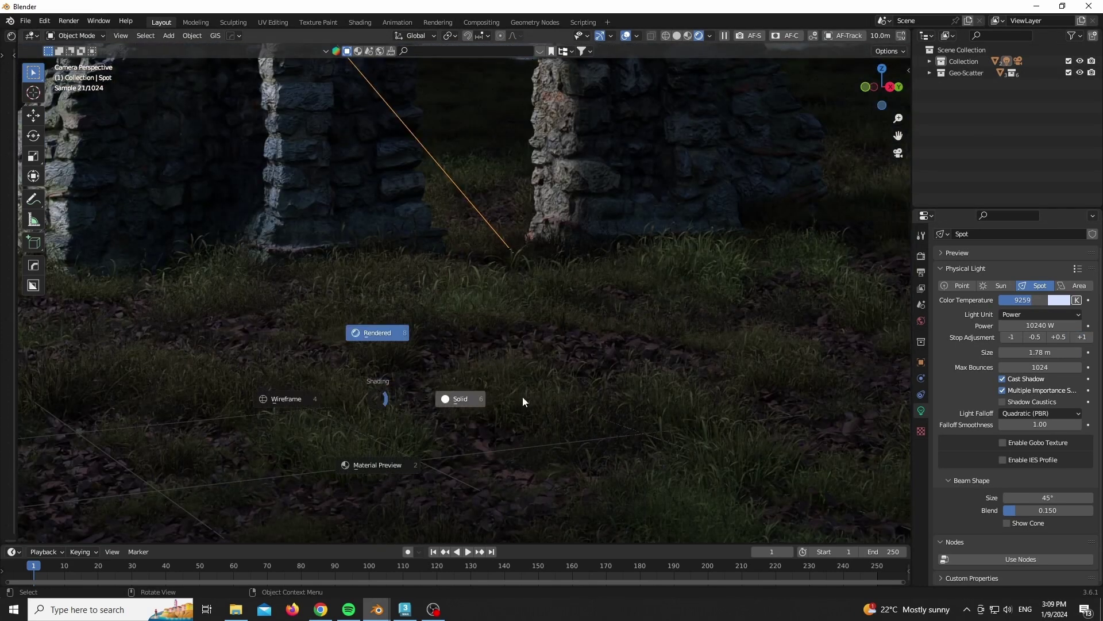
click(522, 397)
scroll(486, 408, down, 5)
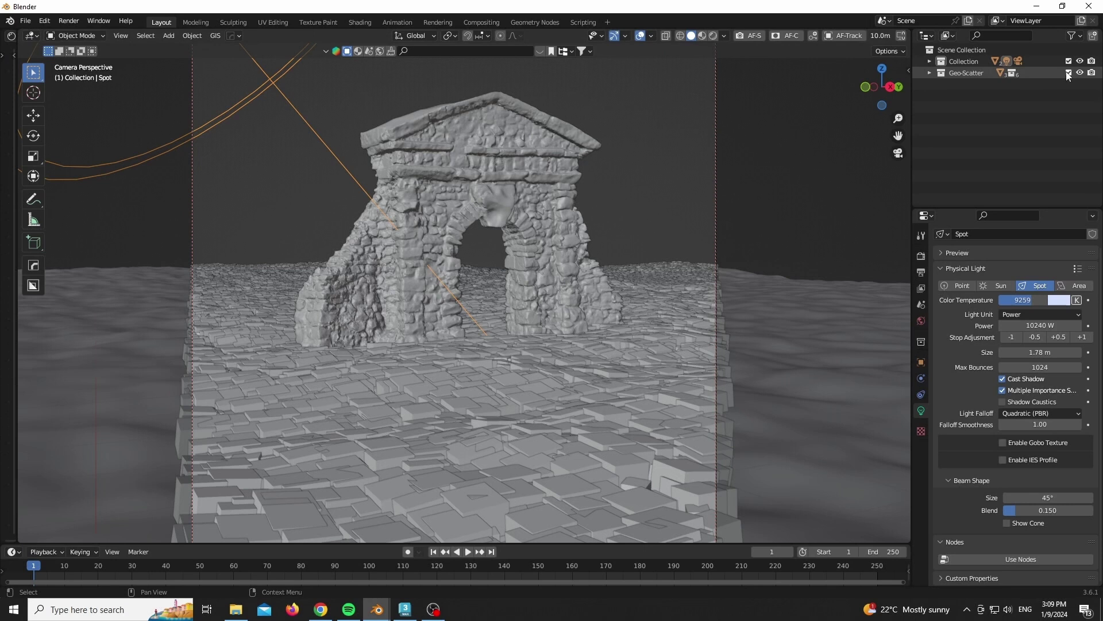
Disable the Geo-Scatter collection and isolate the gate in top view.
click(1068, 74)
click(533, 246)
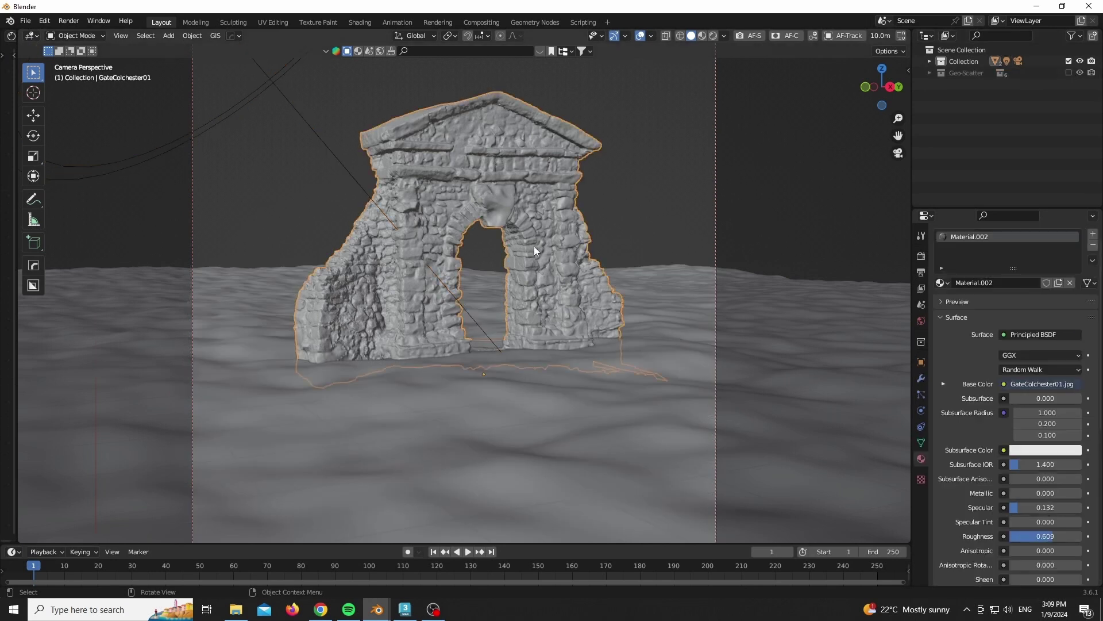
key(KP_Divide)
key(KP_7)
Add a 2 m plane and rotate it 90° about X and 90° about Z.
key(shift+a)
mouse_move(293, 41)
click(356, 45)
scroll(373, 267, down, 7)
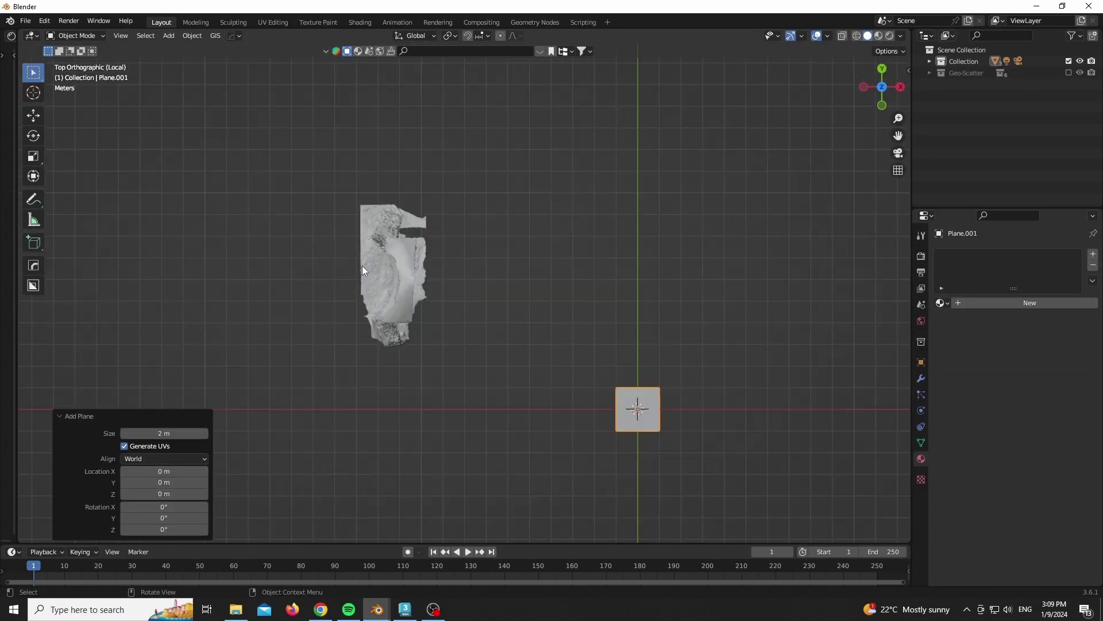
text(rx90)
key(Return)
text(rz90)
key(Return)
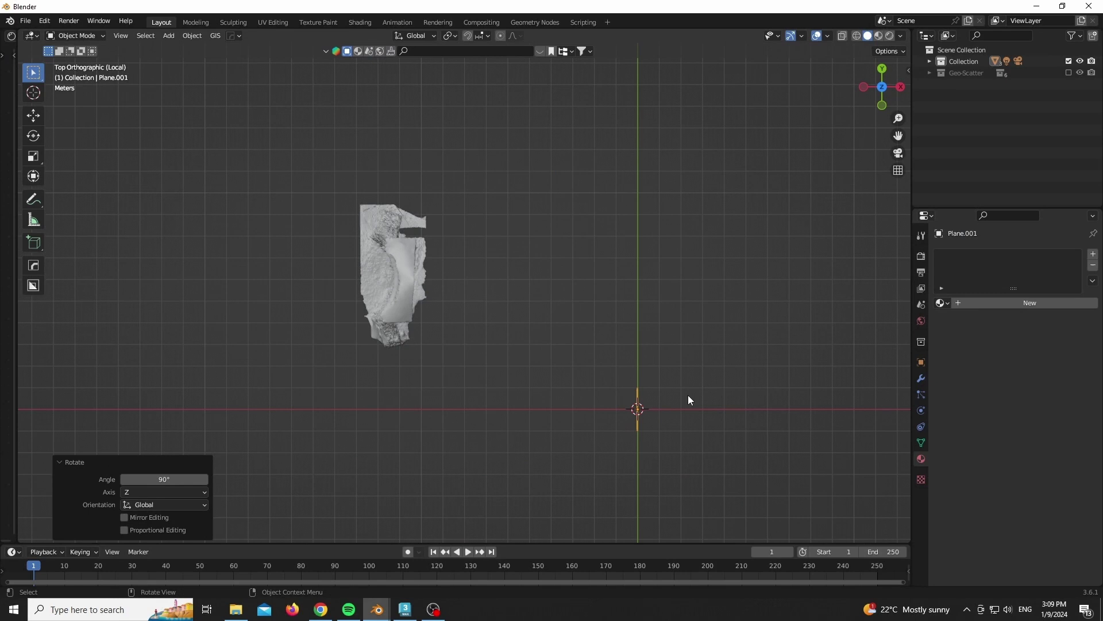
Move the plane about -11.02 m in X and 5.97 m in Y to the gate's archway, and raise it in Z.
key(g)
click(450, 265)
middle_drag(625, 221, 486, 102)
scroll(497, 277, up, 10)
scroll(571, 384, down, 2)
key(g)
key(z)
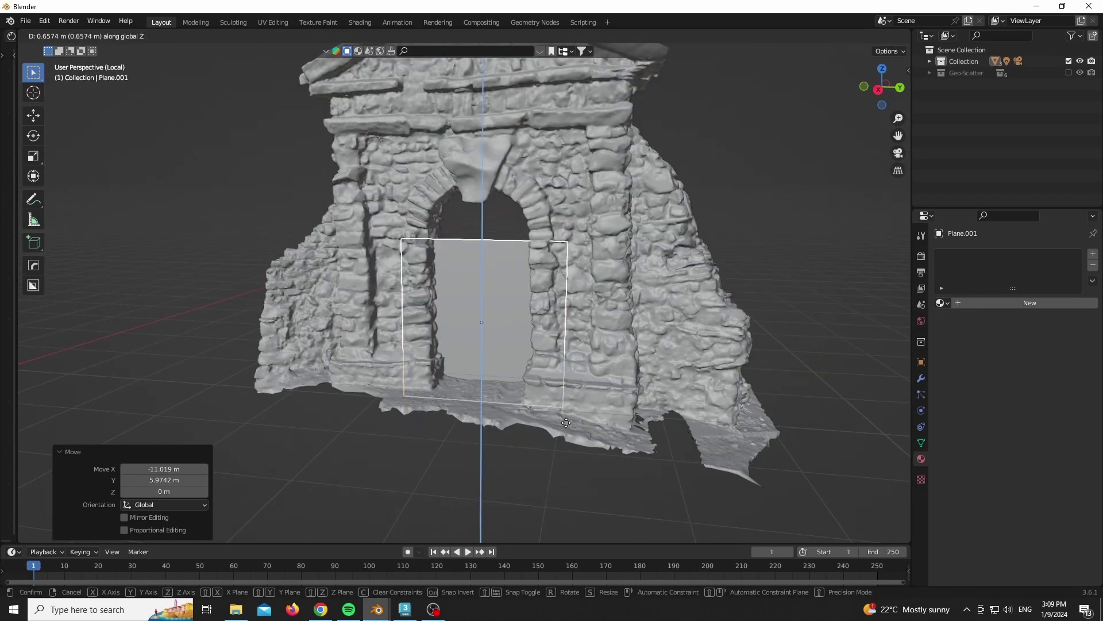
click(572, 347)
Stretch the plane's mesh along Z in Edit Mode so it covers the full archway opening.
key(Tab)
key(s)
key(z)
click(571, 436)
key(Tab)
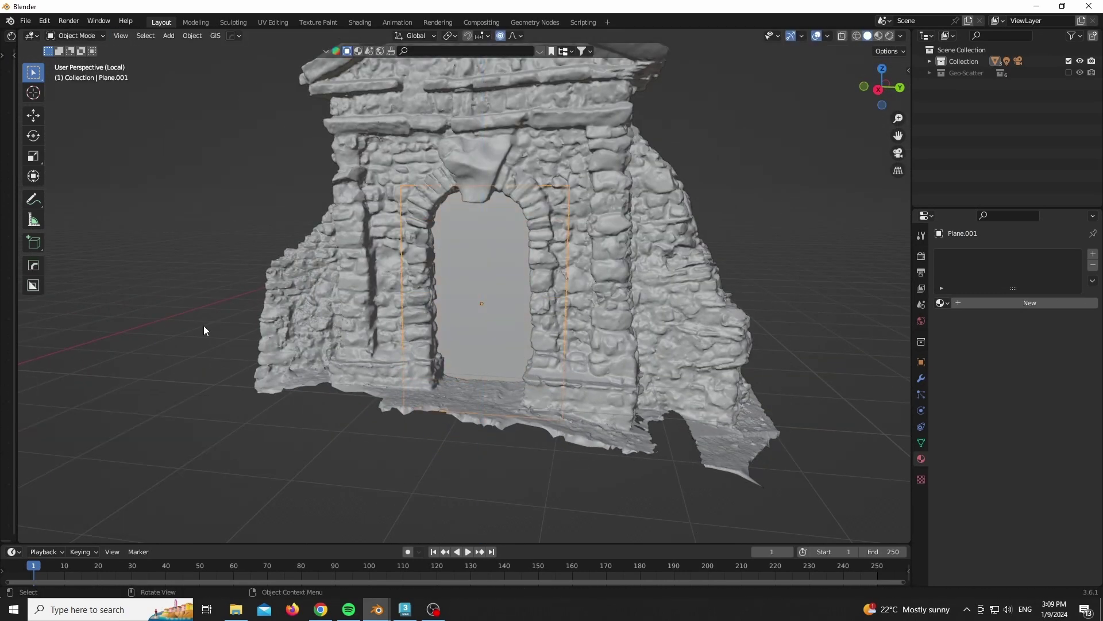
Create a new material for the archway plane and connect the Unsplash cloud photo to its Base Color.
drag(12, 383, 372, 368)
click(273, 37)
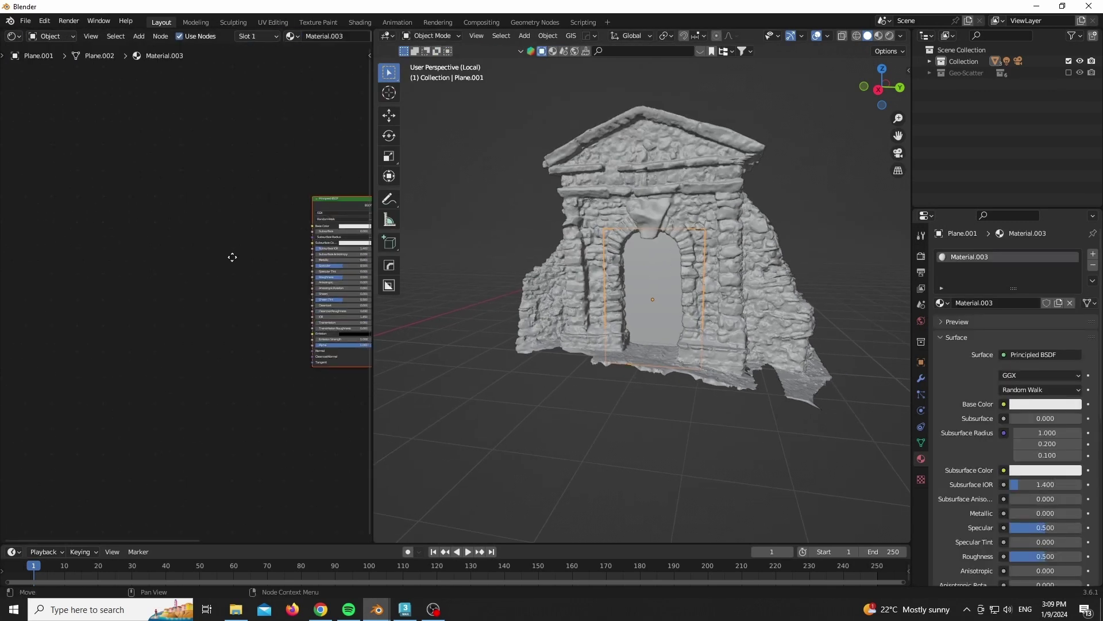
click(236, 609)
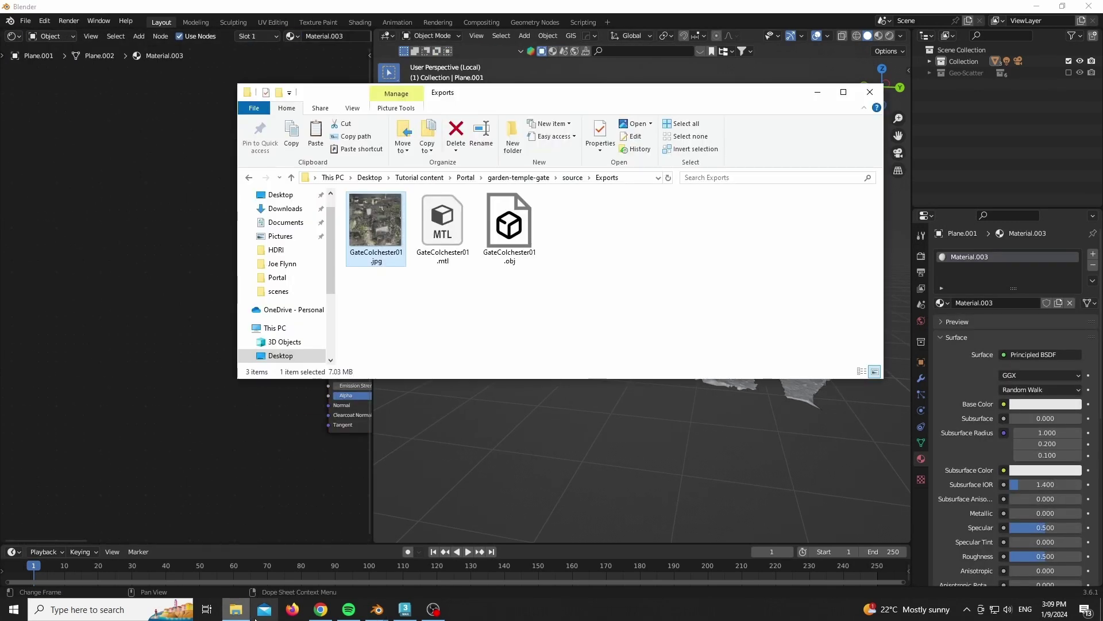
click(292, 177)
click(291, 177)
key(Right)
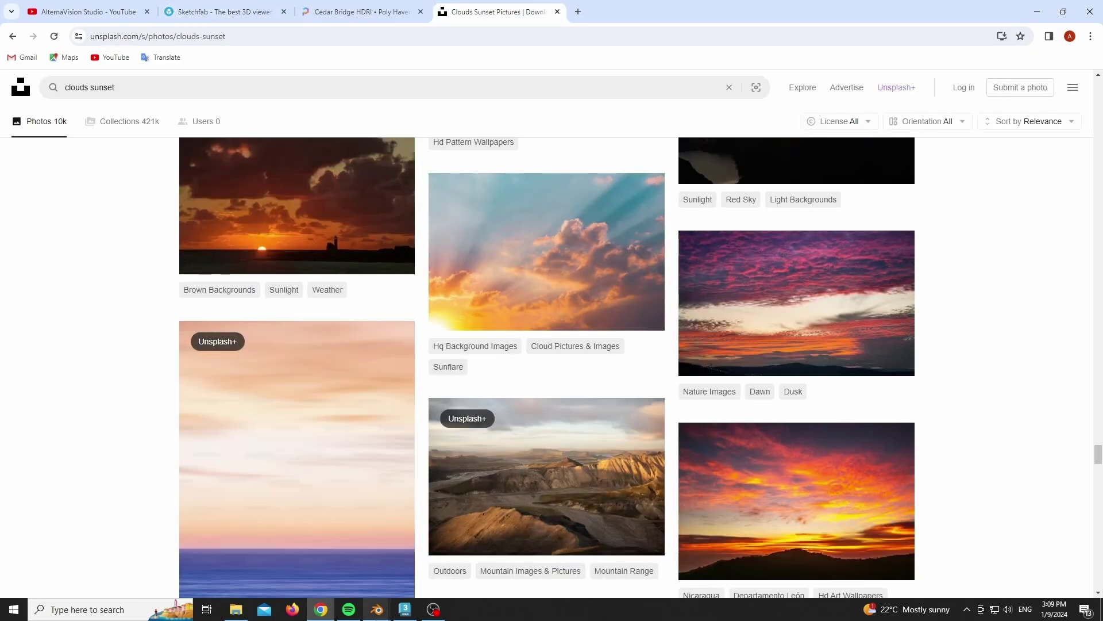
mouse_move(368, 611)
click(371, 555)
drag(170, 225, 62, 193)
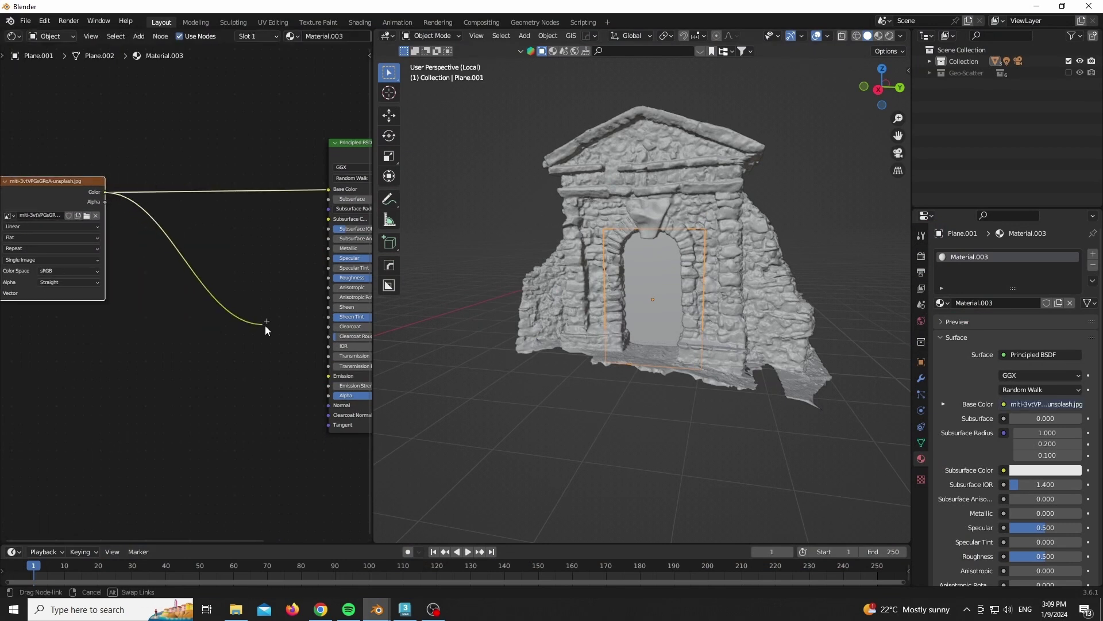
Connect the cloud image's color to Emission, preview the material, and set the Emission Strength to 3.
drag(264, 325, 329, 376)
scroll(689, 284, up, 5)
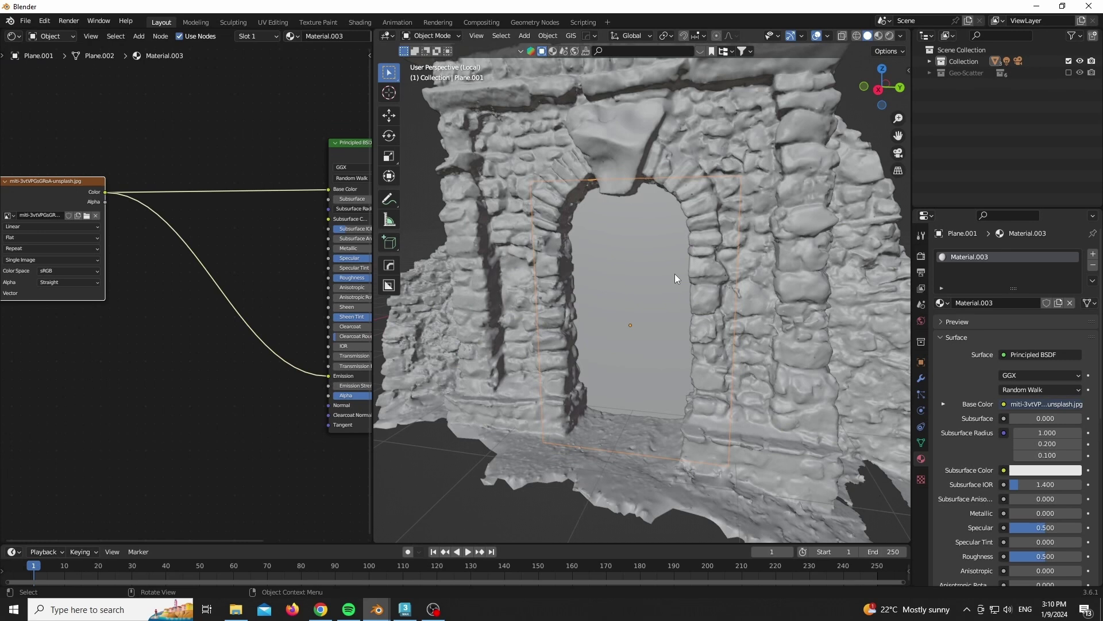
key(z)
click(670, 425)
scroll(184, 193, down, 2)
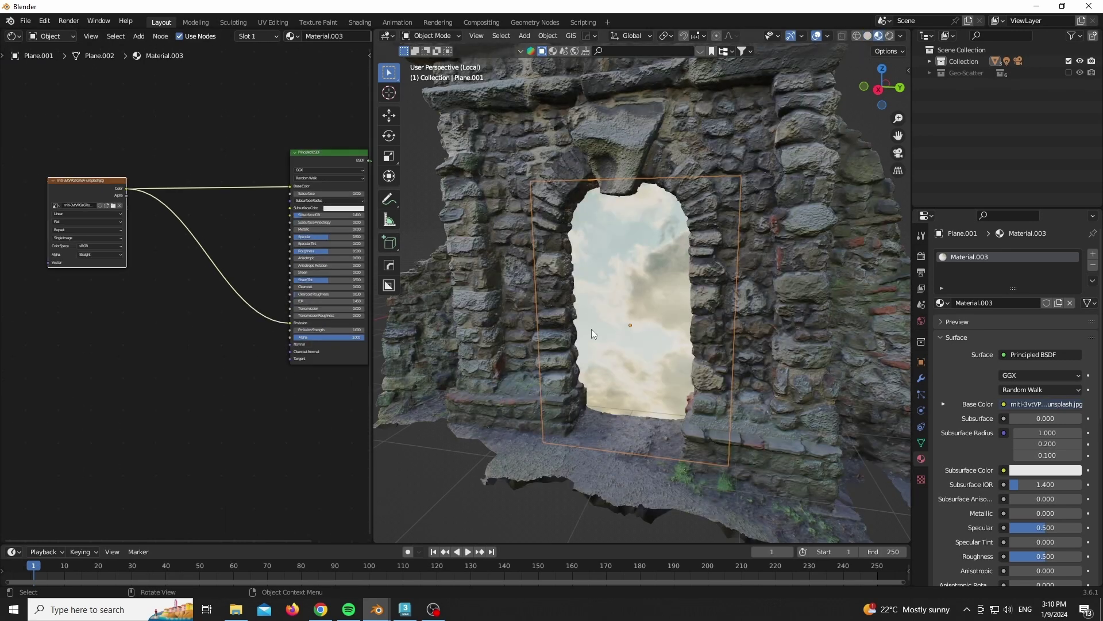
scroll(355, 368, up, 2)
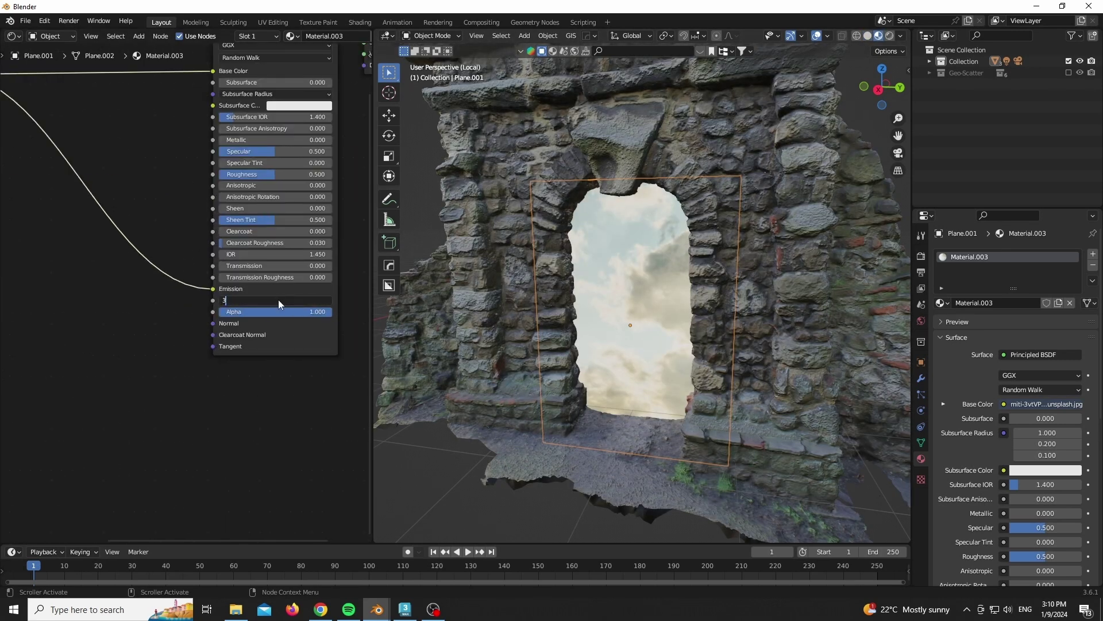
key(Return)
Insert a Mix Shader between the Principled BSDF and the Material Output.
scroll(664, 361, down, 3)
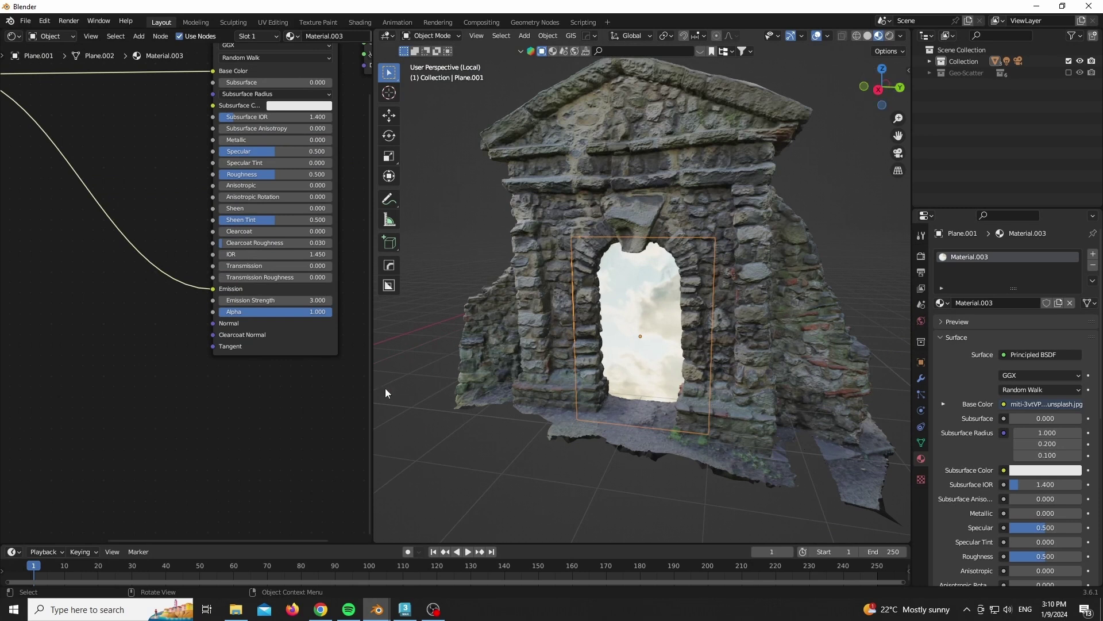
scroll(219, 395, down, 4)
scroll(119, 112, down, 1)
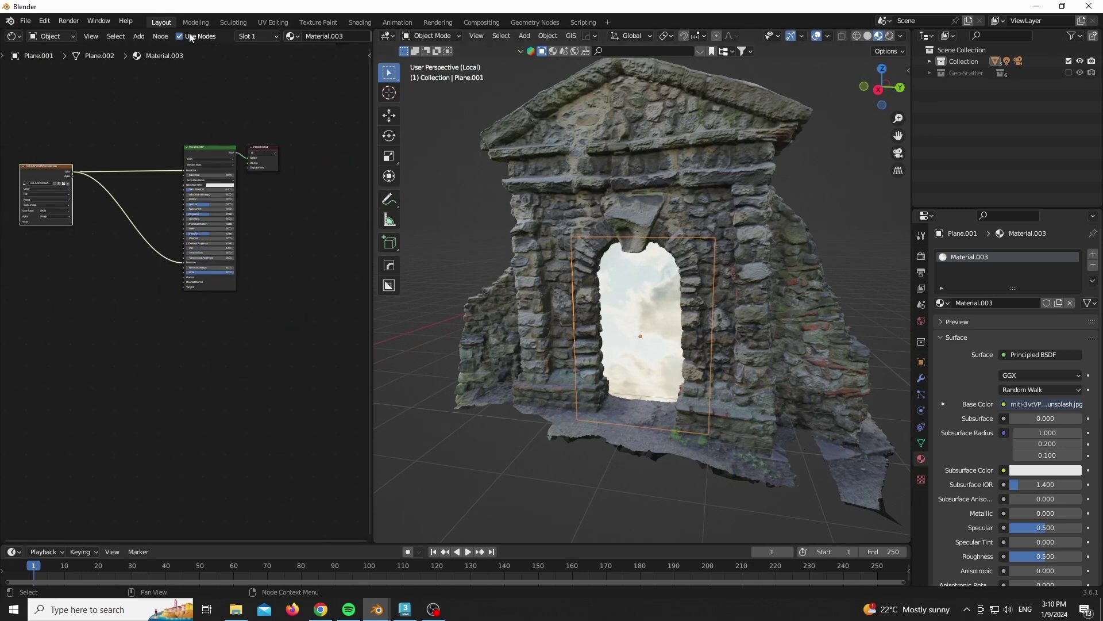
drag(263, 173, 365, 167)
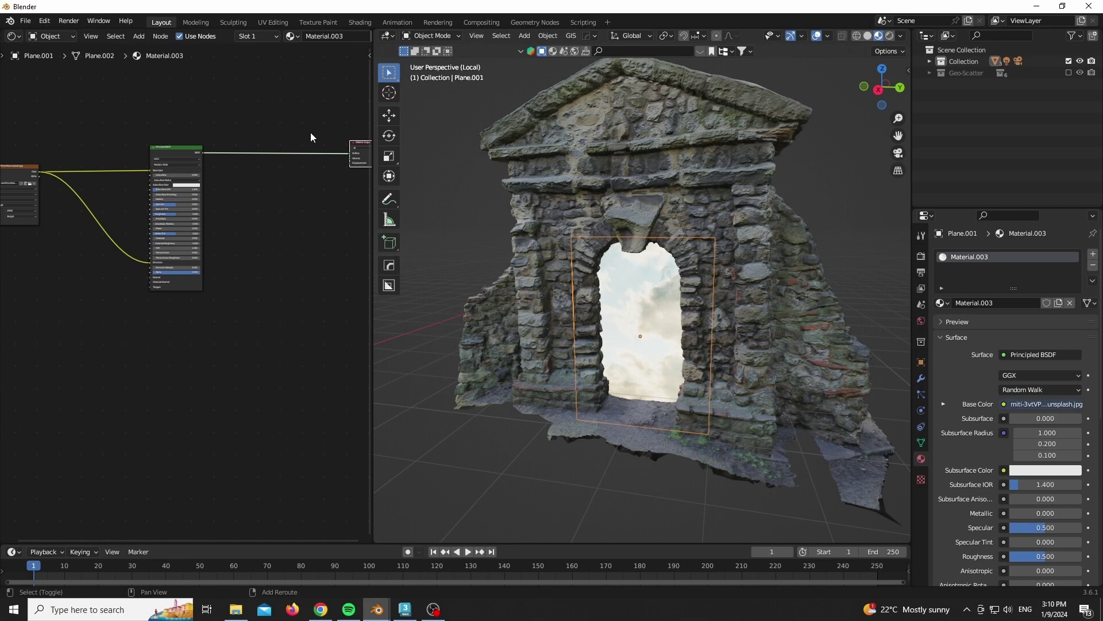
key(shift+a)
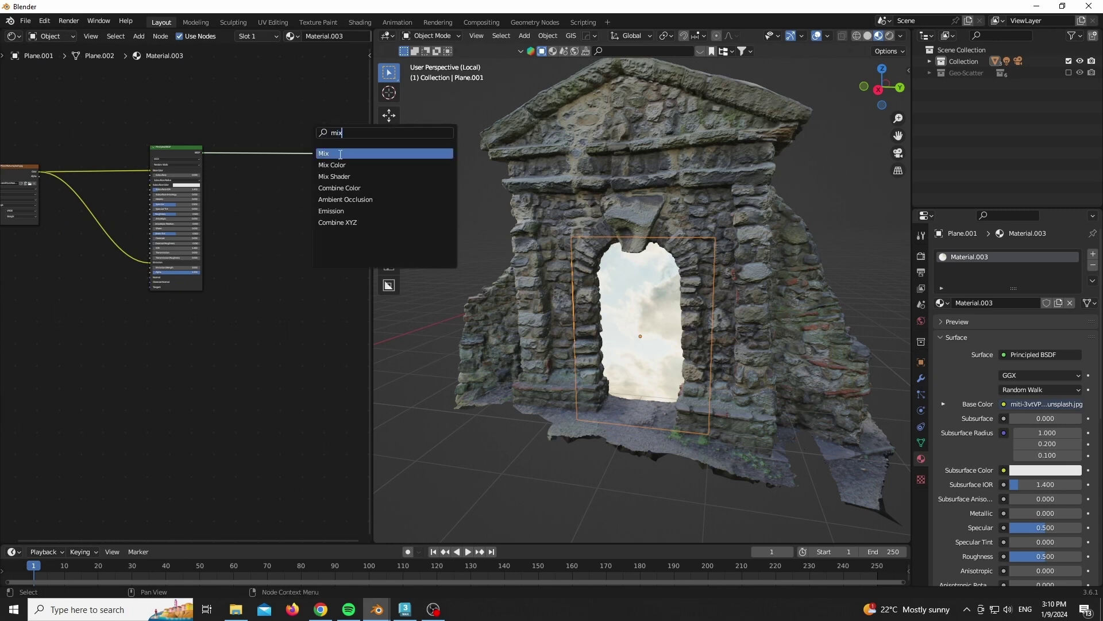
click(342, 177)
click(325, 191)
Add a Geometry node and connect its Backfacing output to the Mix Shader's Fac.
key(shift+a)
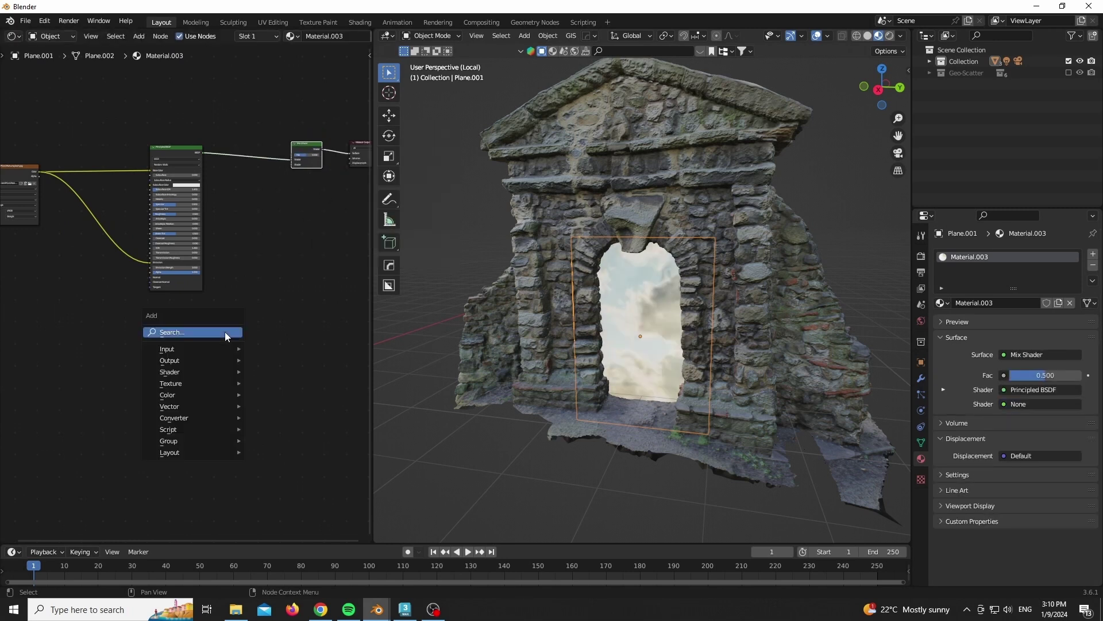
click(225, 332)
text(ge)
click(257, 355)
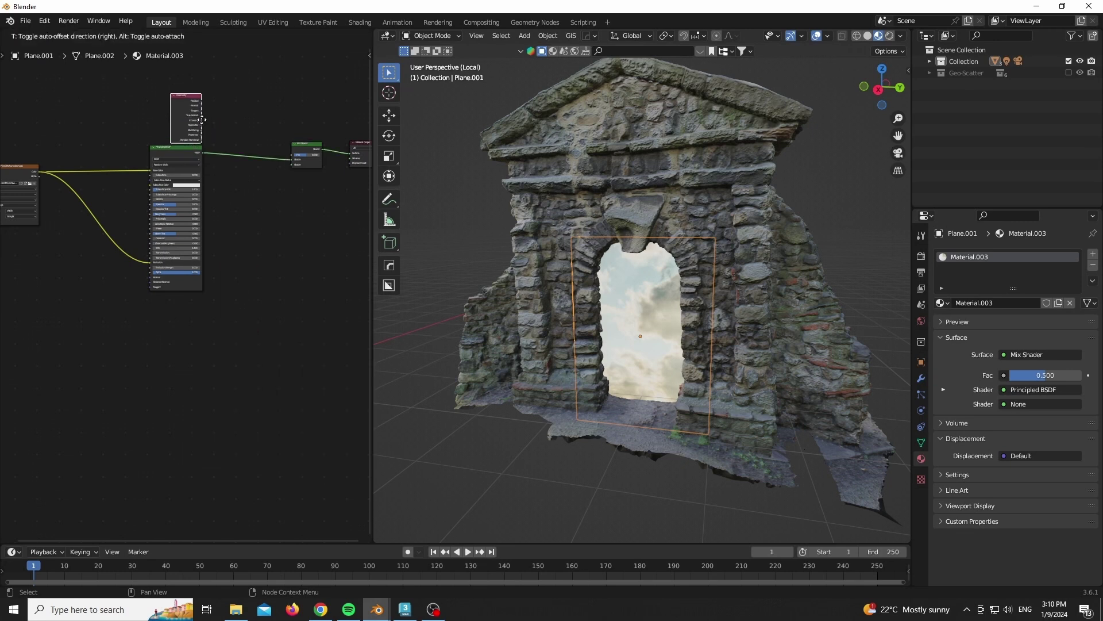
scroll(235, 60, up, 4)
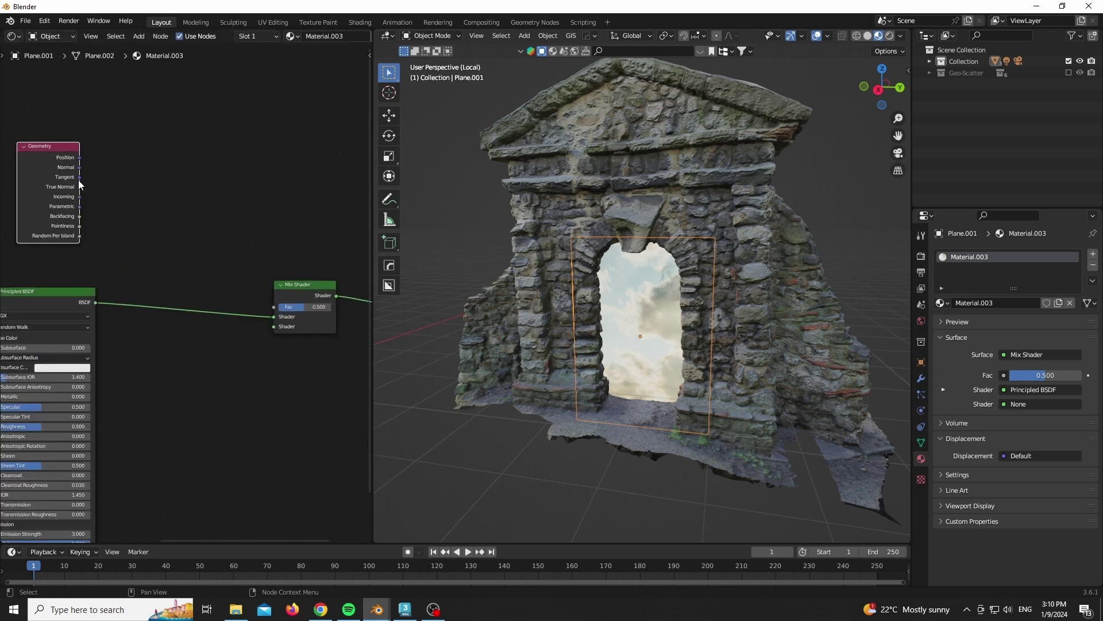
drag(283, 314, 282, 312)
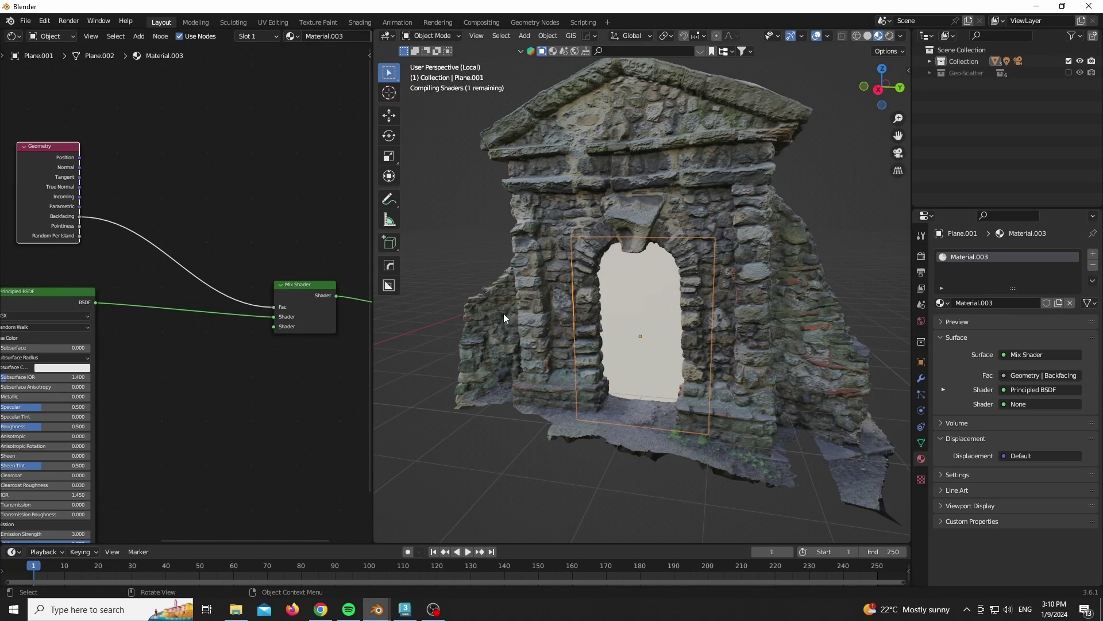
Raise the plane about 0.22 m in Z while looking through the camera.
drag(883, 86, 1092, 90)
key(KP_0)
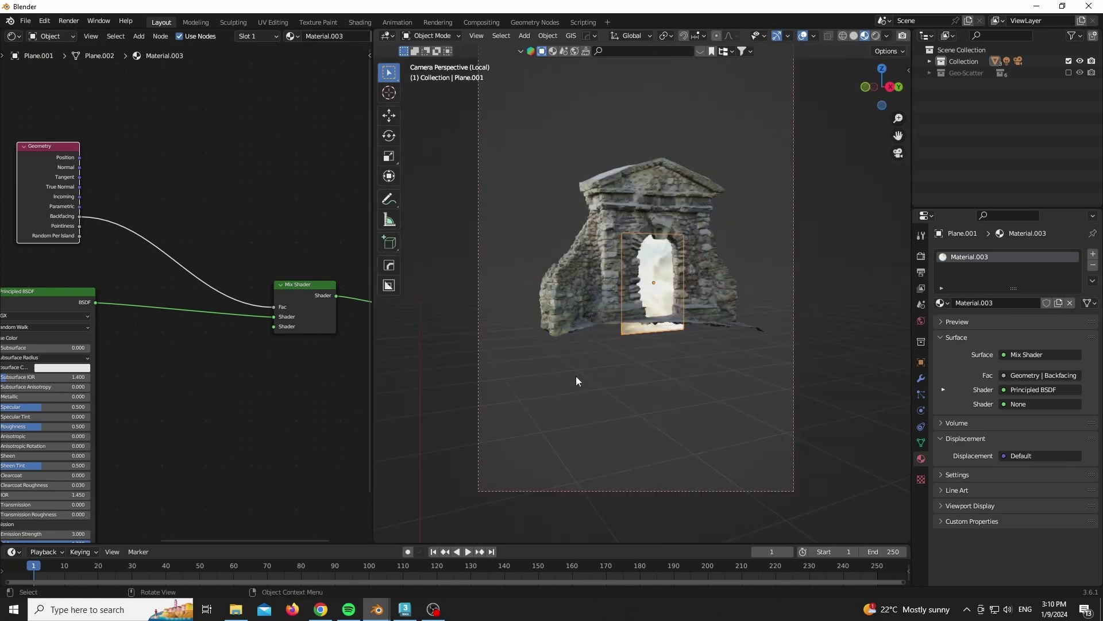
scroll(577, 379, up, 3)
key(g)
key(z)
click(611, 385)
Insert a Hue/Saturation/Value node between the cloud image and Emission, and set its saturation to 1.41.
scroll(233, 147, down, 4)
middle_drag(199, 227, 368, 175)
scroll(136, 259, up, 3)
key(shift+a)
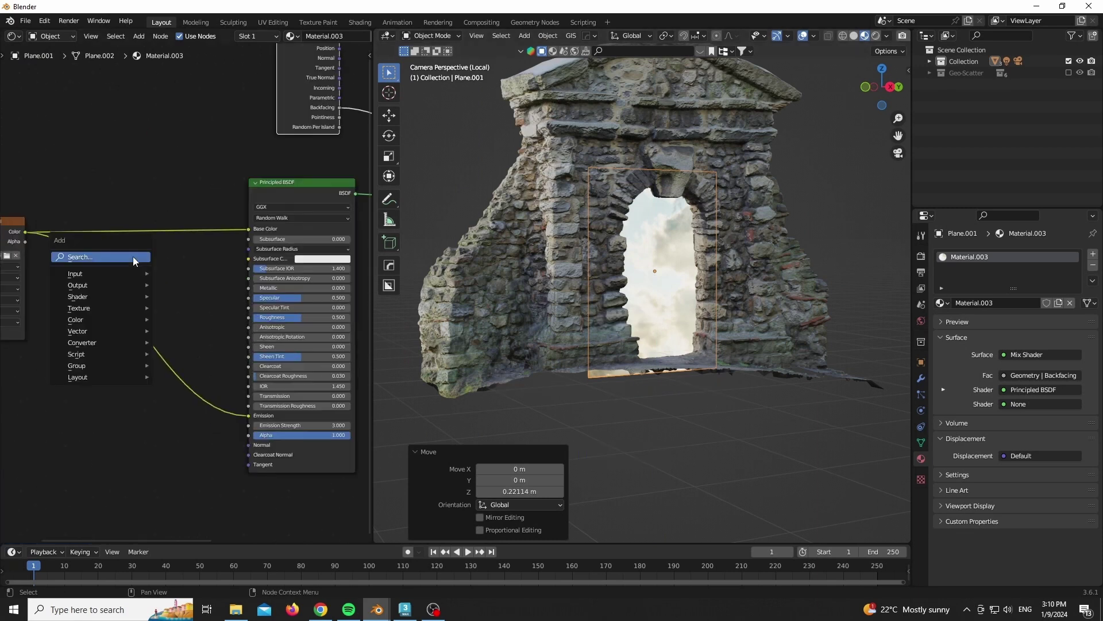
click(135, 257)
text(hue)
key(Return)
click(141, 264)
scroll(166, 287, up, 5)
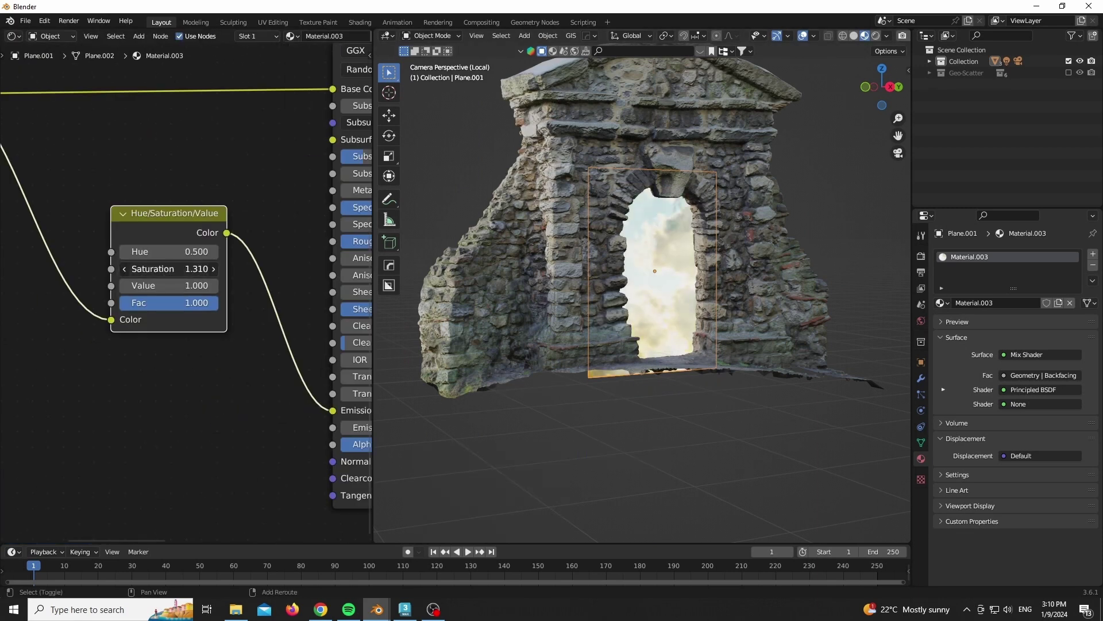
Leave local view and show the portal in the full scene with rendered shading.
key(z)
key(KP_Divide)
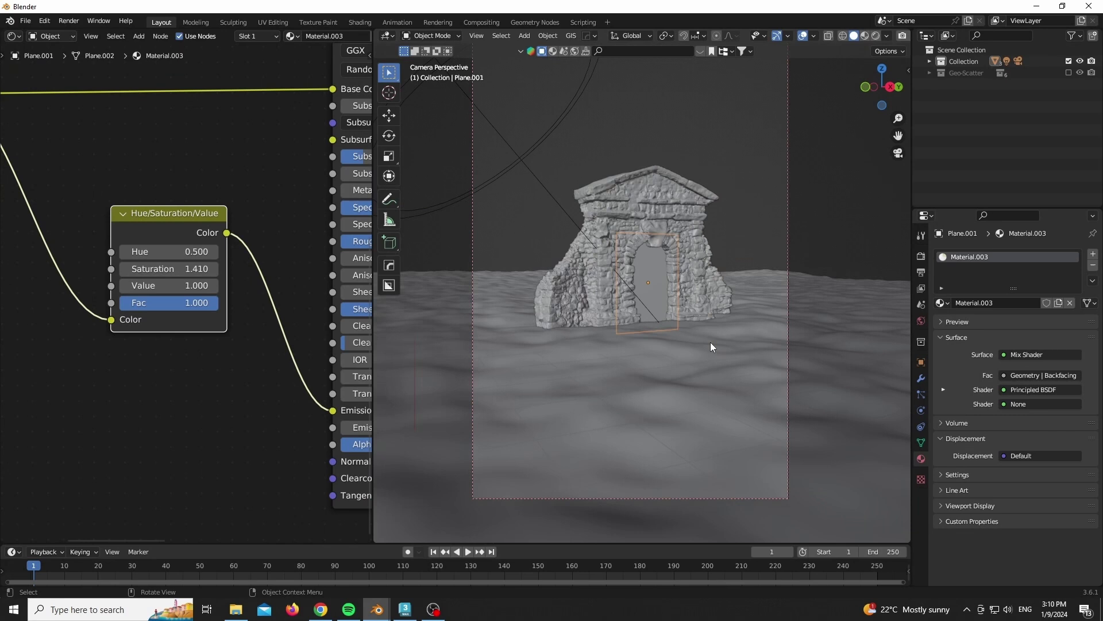
key(z)
scroll(662, 305, up, 4)
scroll(652, 305, down, 4)
scroll(649, 298, up, 4)
scroll(650, 303, up, 3)
Snap the 3D cursor to the archway plane and add an area light there.
key(shift+s)
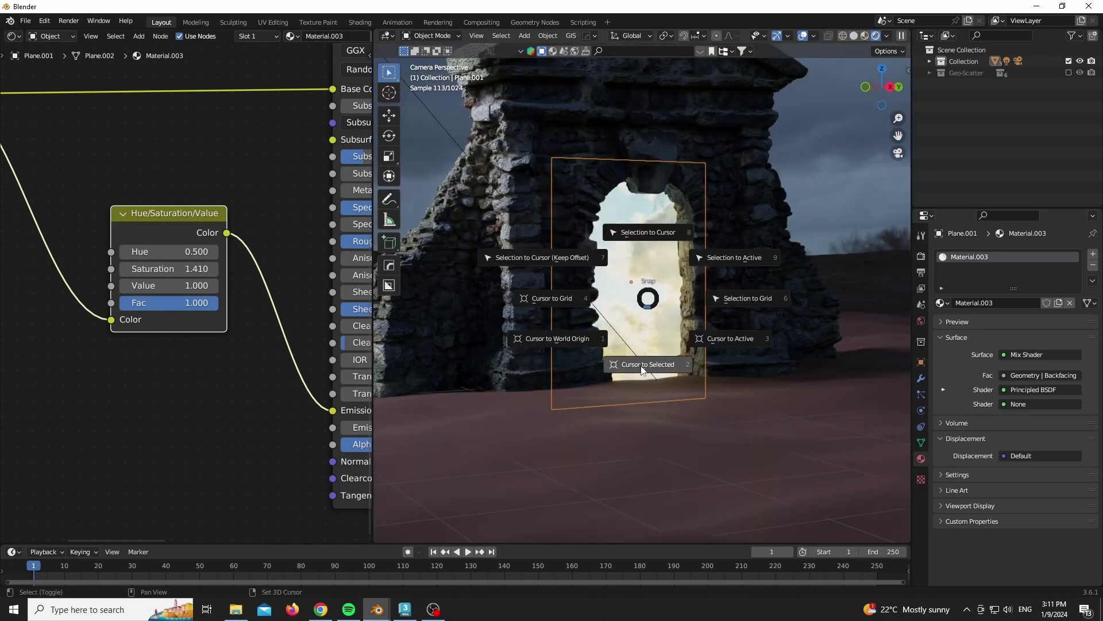
click(644, 361)
key(shift+a)
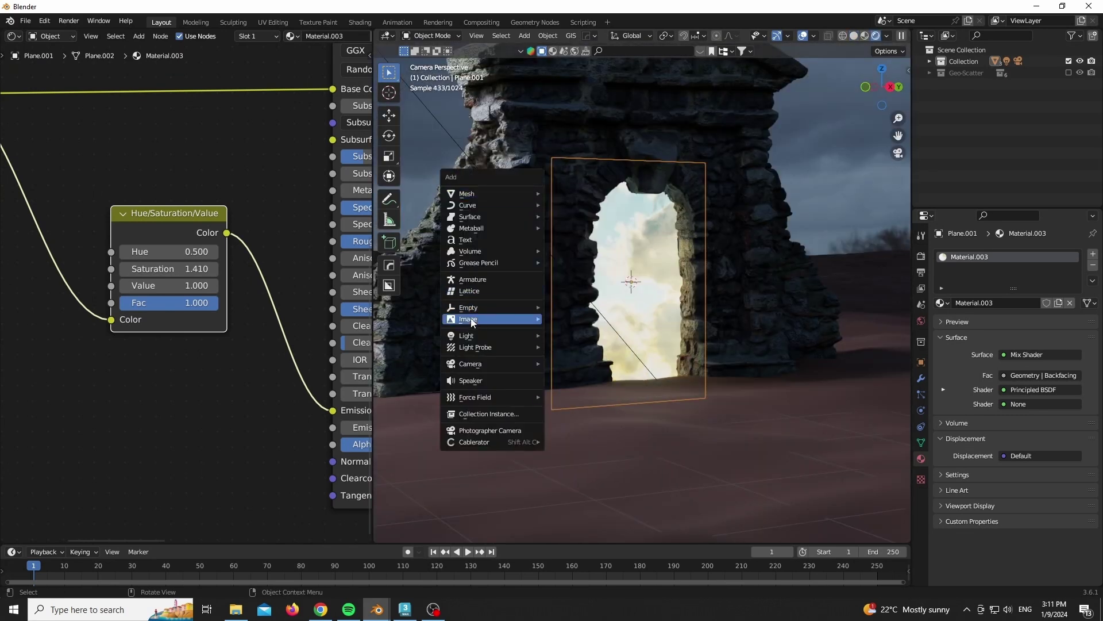
mouse_move(517, 337)
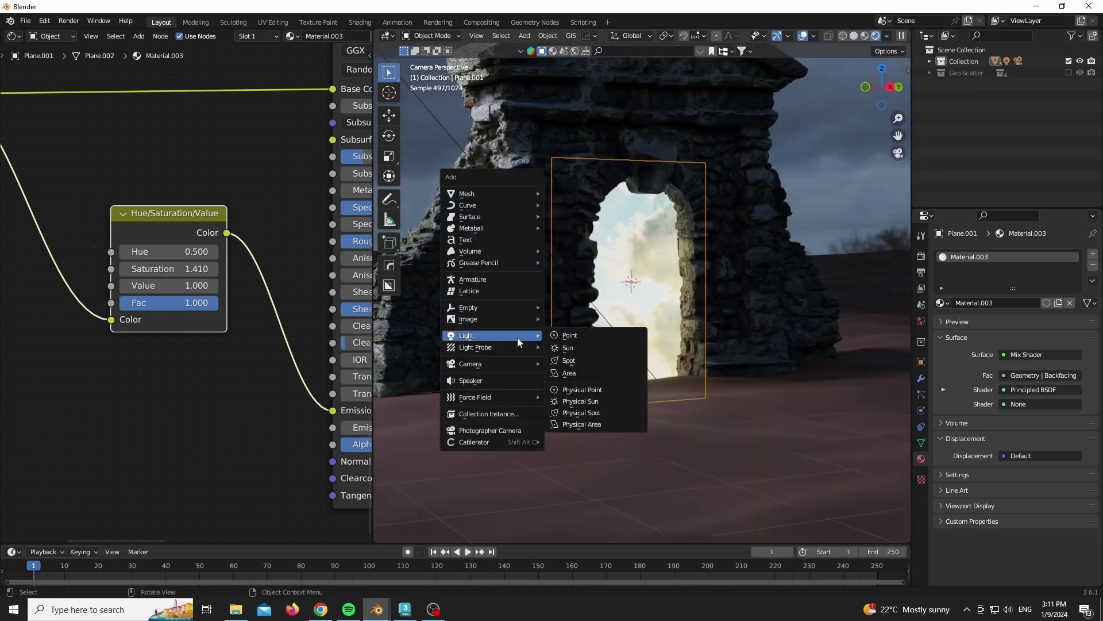
click(588, 370)
Rotate the area light -90° about Y and scale it by 1.975 along Z.
key(r)
key(x)
key(9)
key(0)
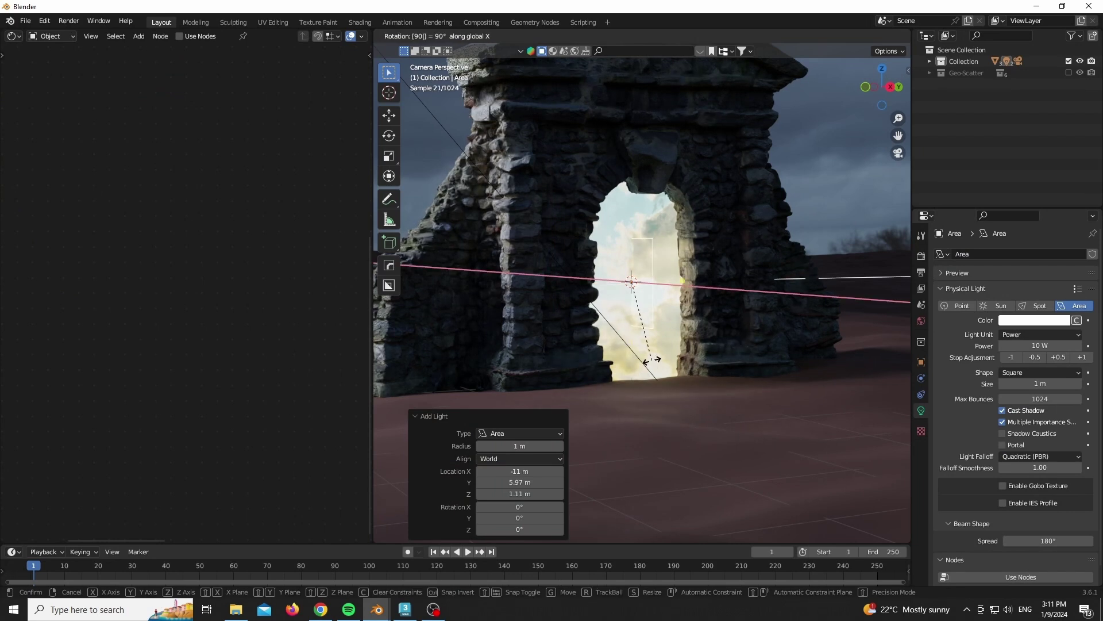
key(y)
key(Return)
key(s)
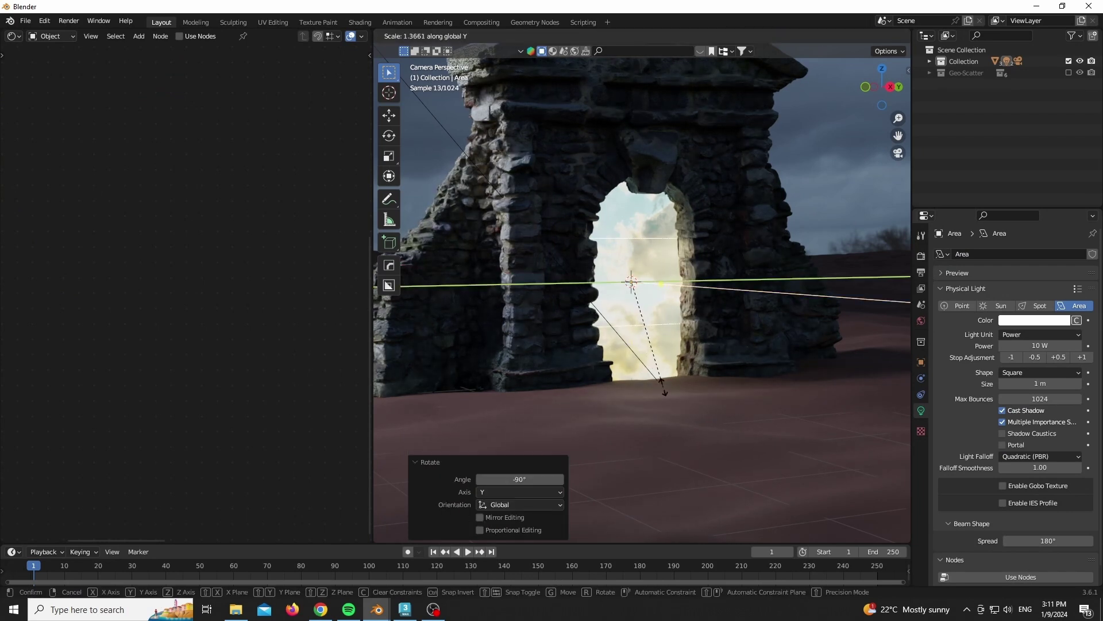
key(z)
click(695, 436)
Move the area light forward along X so it sits in front of the cloud plane.
key(g)
key(y)
key(x)
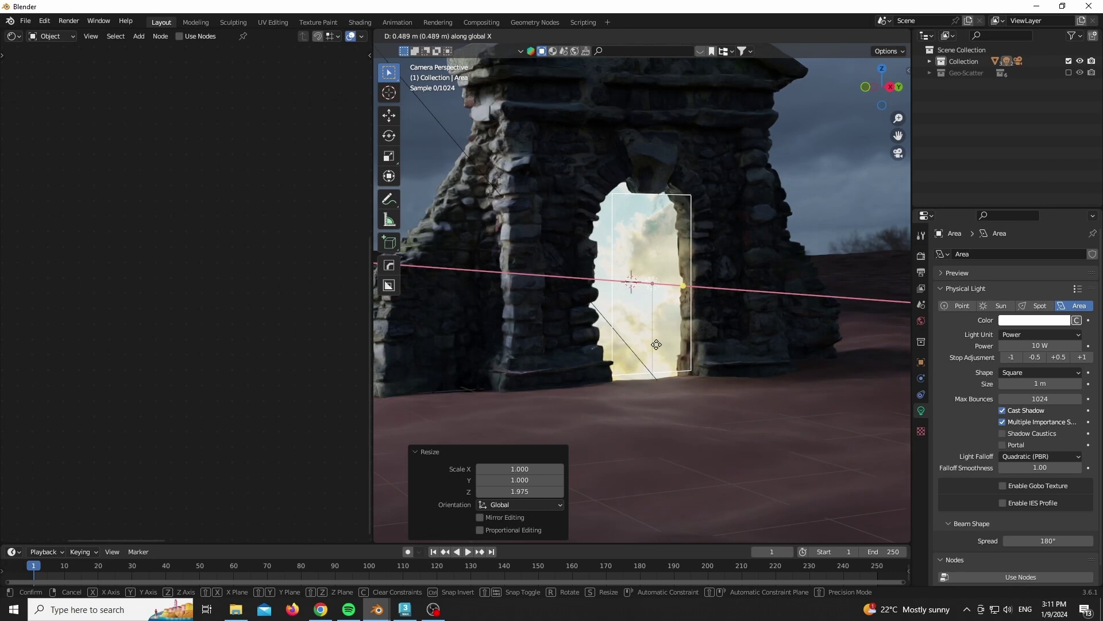
click(646, 344)
Raise the area light's power to 640 W and set its color temperature to 4017.
click(1089, 357)
click(1089, 357)
click(1088, 357)
click(1090, 357)
click(1089, 358)
click(1089, 357)
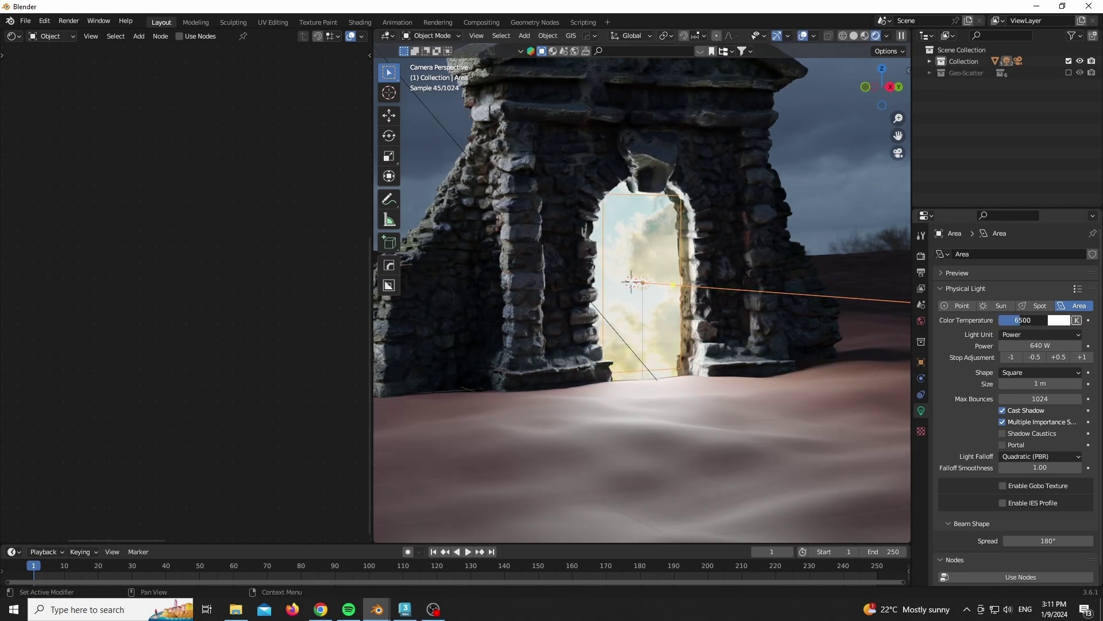
drag(1020, 320, 1010, 320)
Shift the area light about -0.26 m along X.
key(g)
key(x)
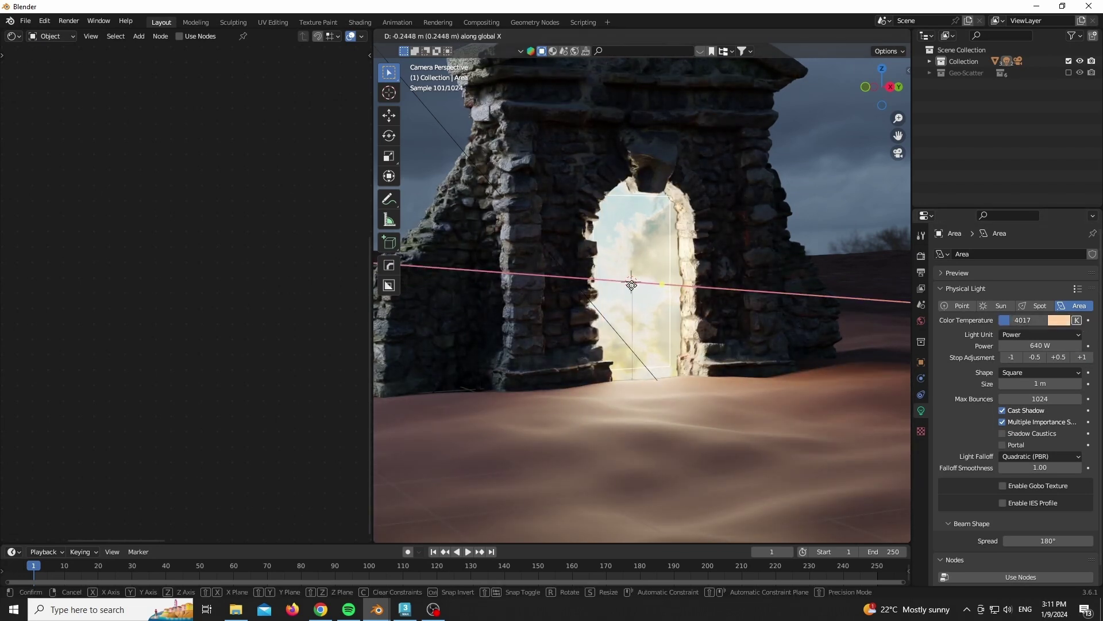
click(632, 285)
Narrow the area light's spread to 76.8° and re-enable the Geo-Scatter collection.
scroll(632, 284, down, 3)
scroll(596, 293, up, 2)
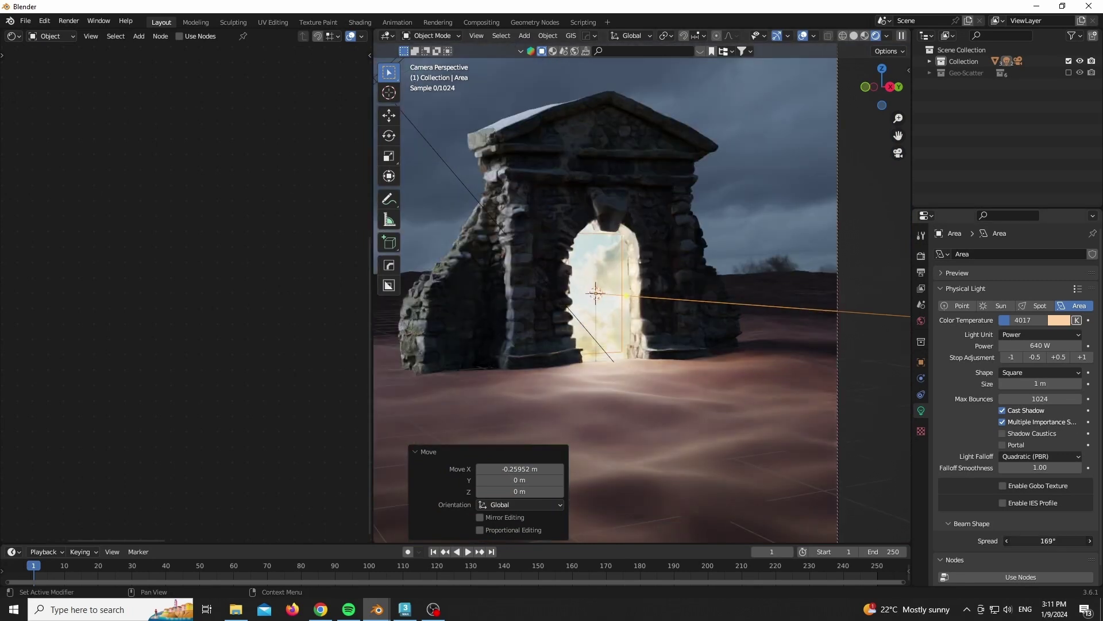
drag(1048, 540, 1014, 541)
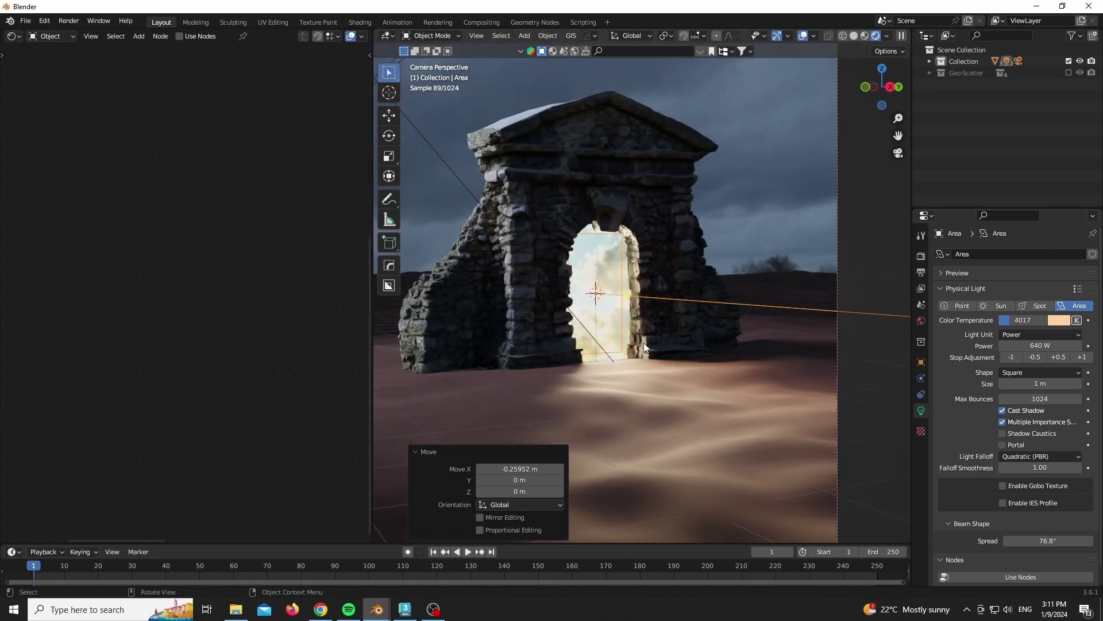
click(1068, 73)
scroll(670, 352, down, 2)
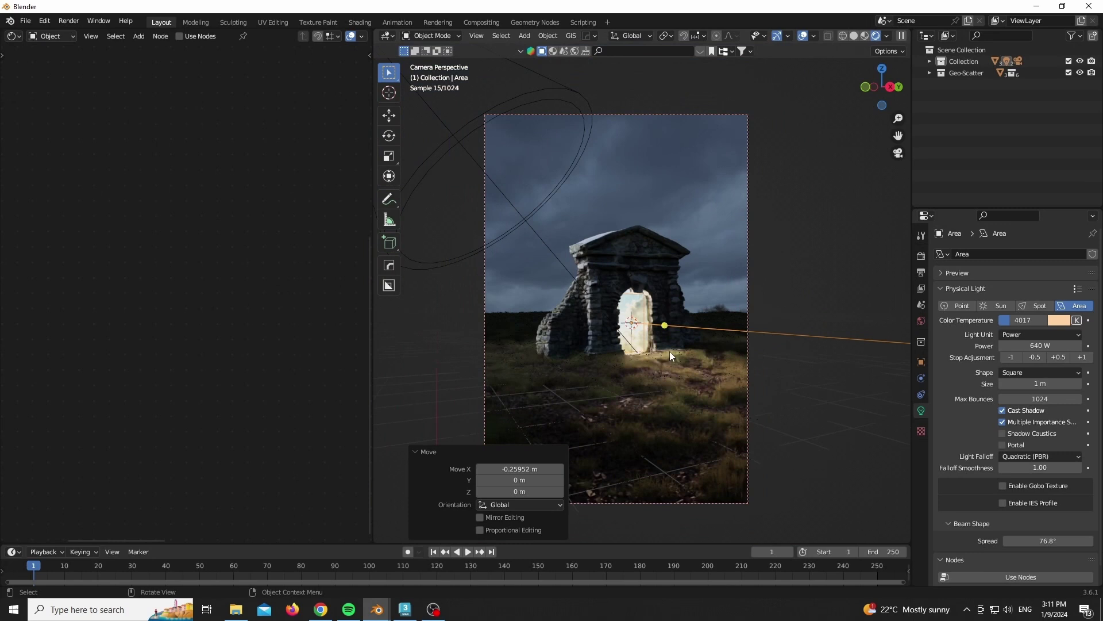
Move the camera about 0.38 m along the Y axis to reframe the gate.
drag(371, 340, 86, 340)
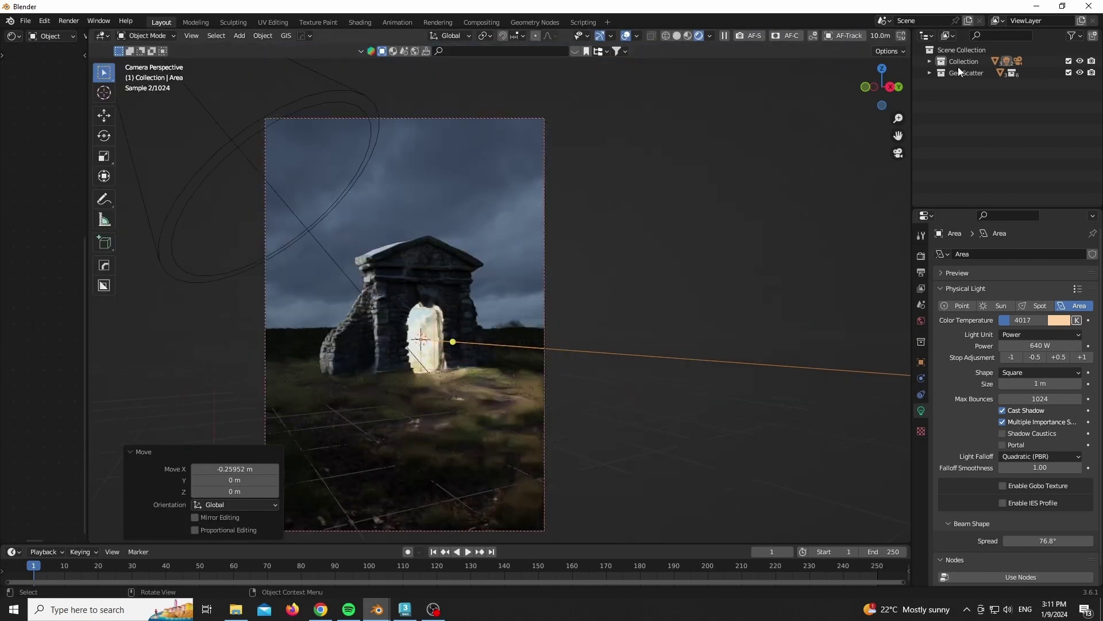
click(929, 61)
click(529, 272)
key(g)
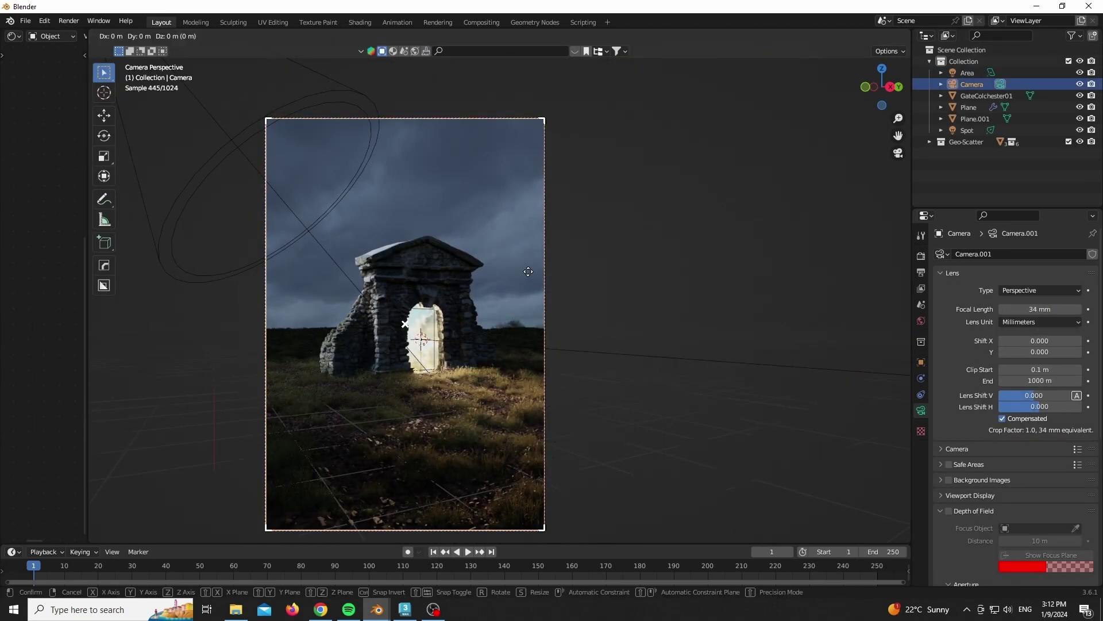
key(y)
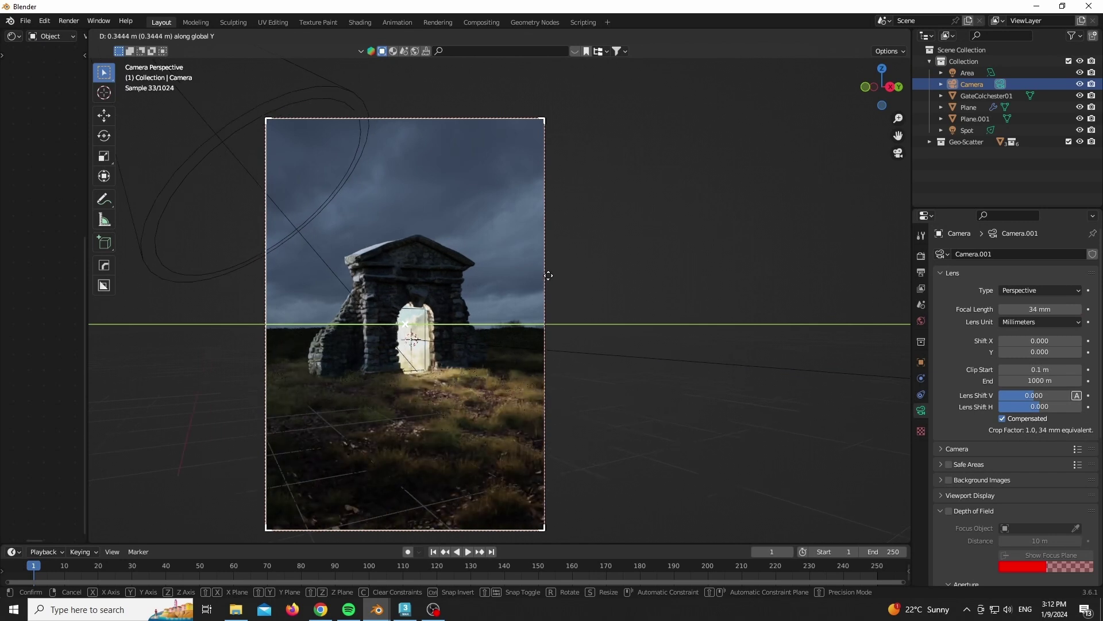
click(548, 281)
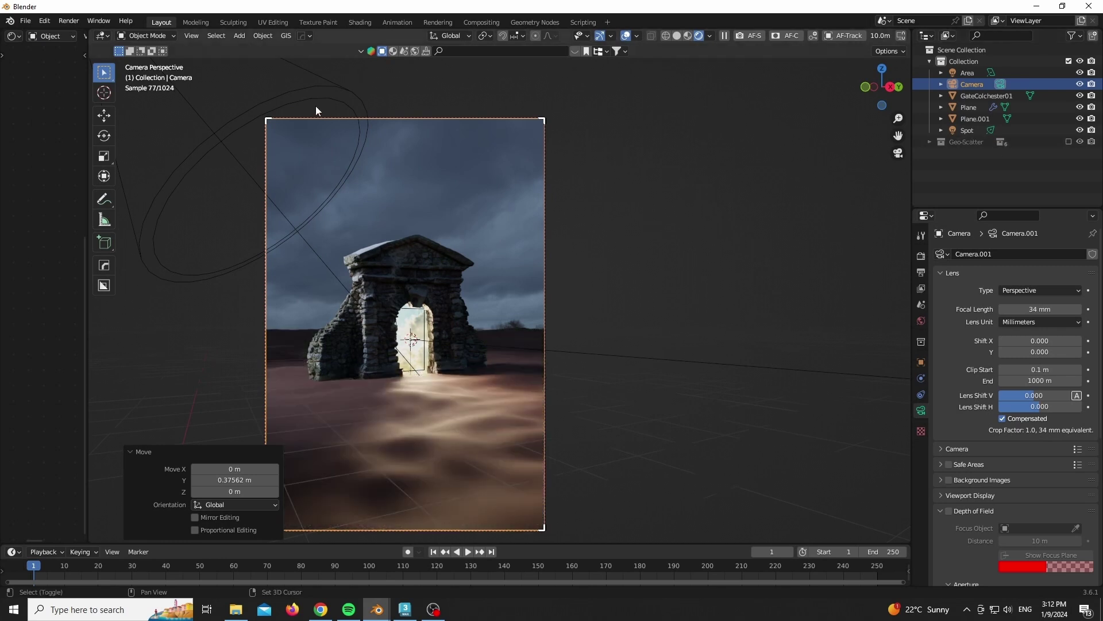
Add a cube at the gate and scale it up about 8 times so it encloses the area.
key(shift+a)
mouse_move(306, 46)
click(387, 52)
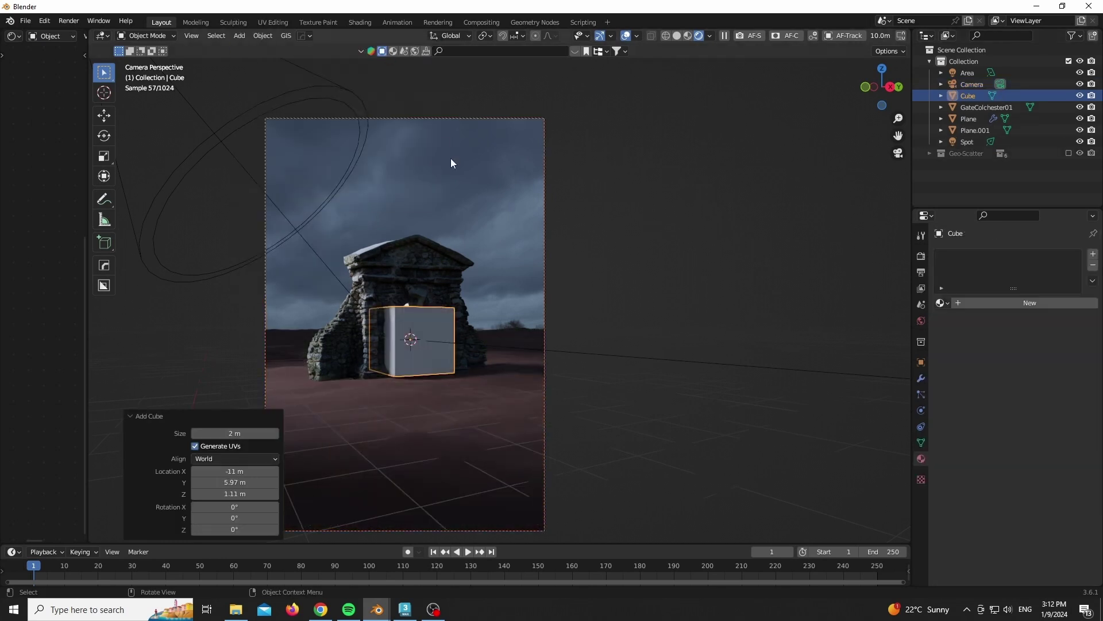
key(s)
click(338, 426)
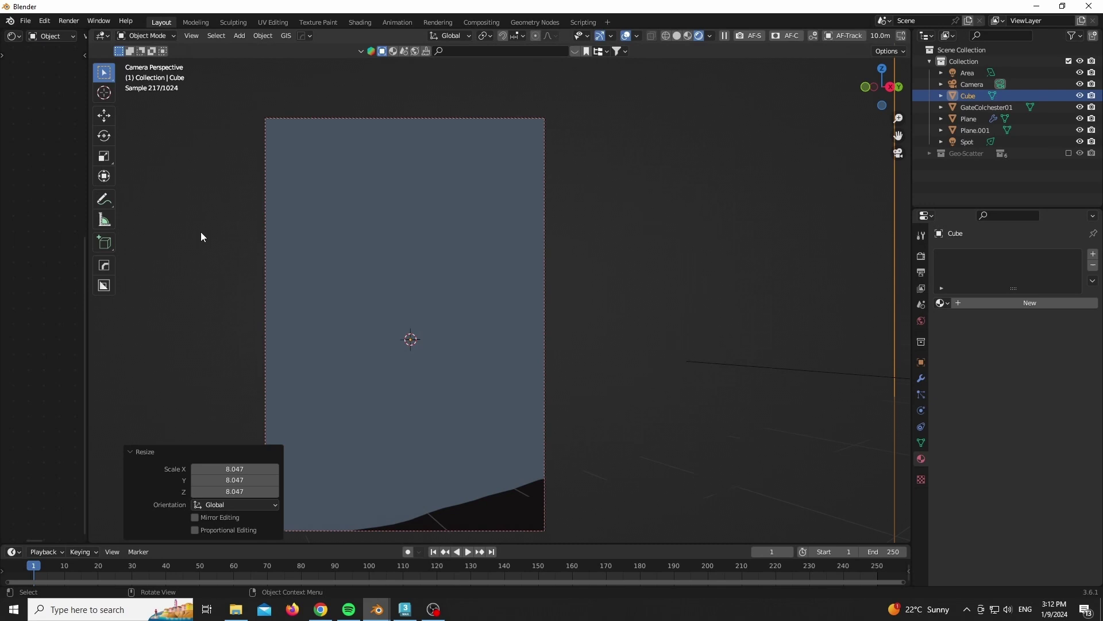
Stretch the cube's mesh along Y in Edit Mode, turn off proportional editing and adjust its side face.
drag(883, 86, 516, 326)
scroll(516, 326, down, 5)
key(Tab)
key(s)
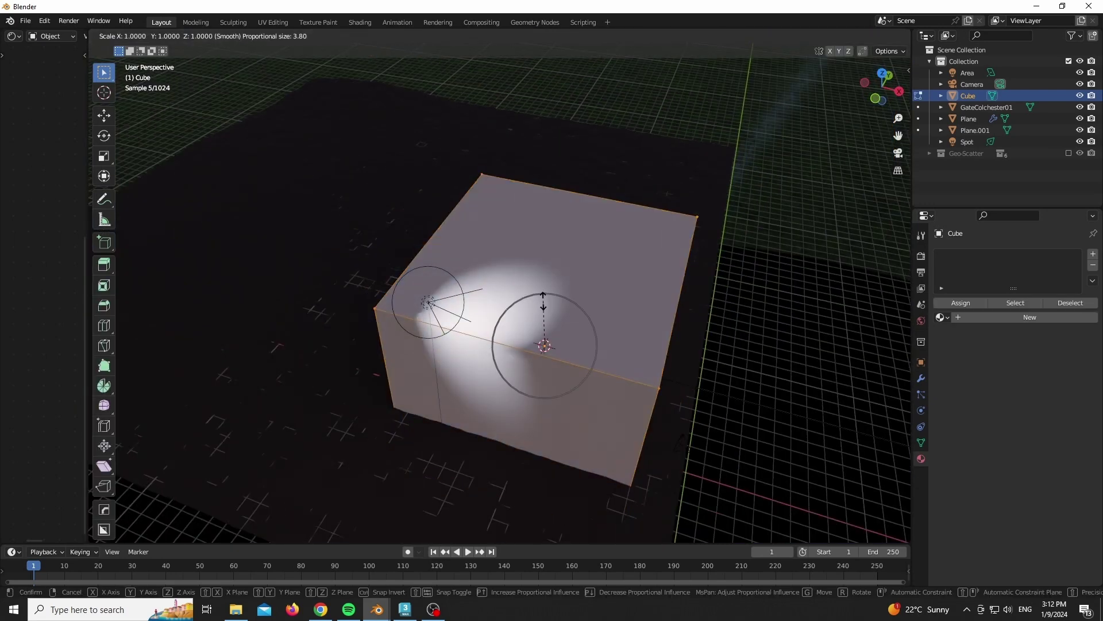
key(y)
click(564, 281)
key(o)
click(209, 36)
middle_drag(356, 345, 436, 351)
key(Tab)
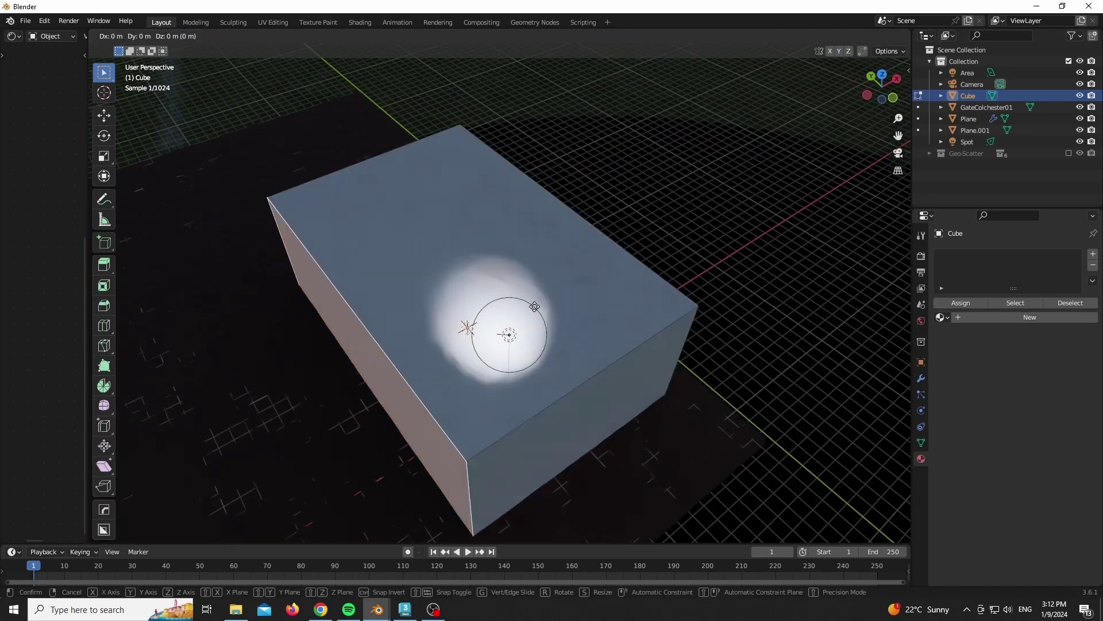
Give the cube a new material with the default shader replaced by a Principled Volume connected to the Volume output.
click(1029, 302)
drag(87, 397, 429, 390)
scroll(136, 257, down, 3)
click(294, 133)
key(x)
key(shift+a)
click(134, 163)
text(vol)
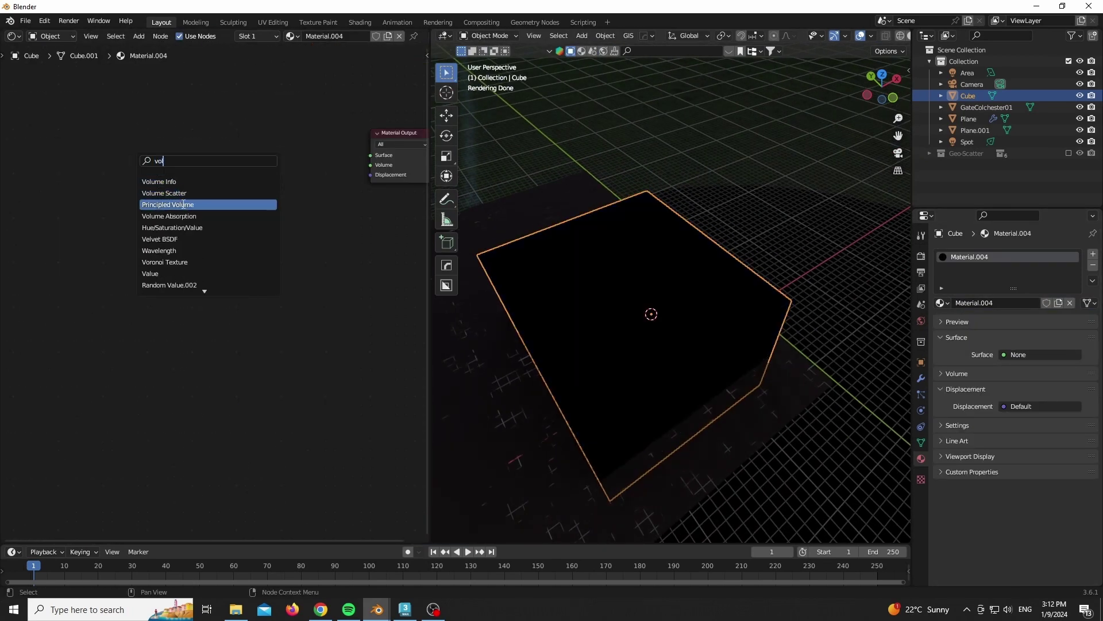
click(187, 204)
click(176, 171)
ctrl+shift+click(177, 171)
Set the Principled Volume's density to 0.003 and its anisotropy to 0.727.
click(194, 202)
text(0.003)
key(Return)
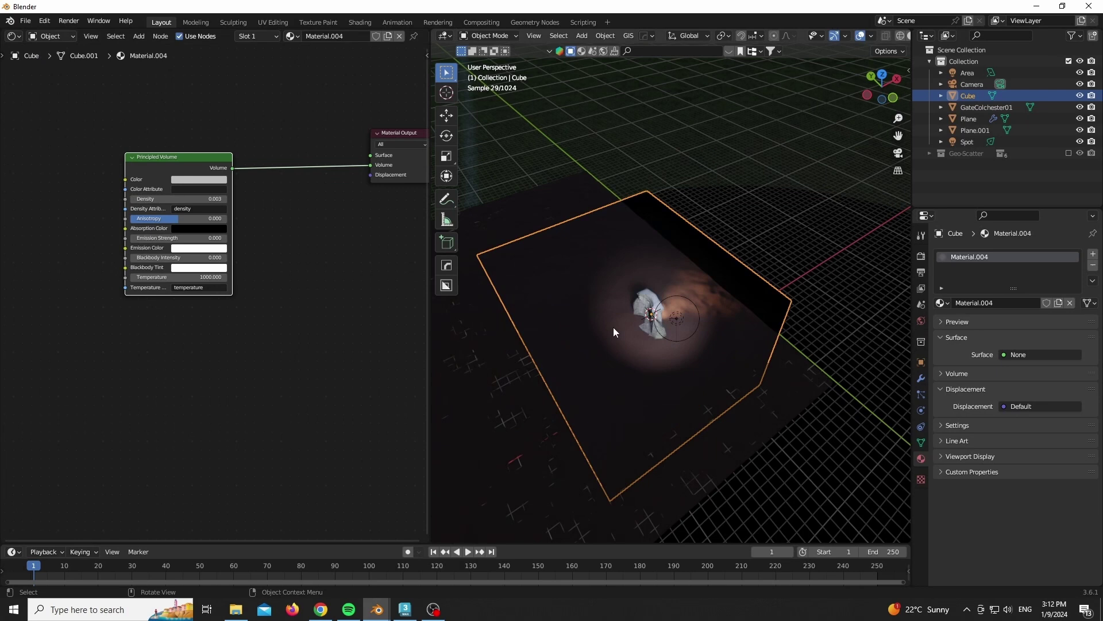
key(KP_0)
drag(178, 218, 213, 219)
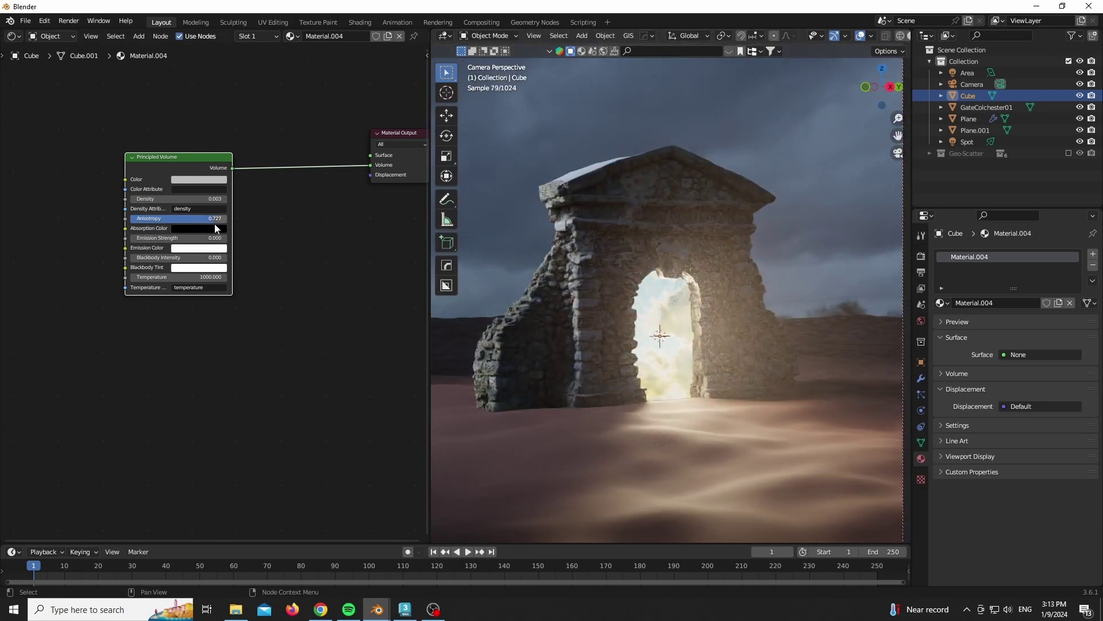
Raise the fog volume's density to 0.005 and check the haze around the doorway.
key(BackSpace)
text(5)
key(Return)
scroll(653, 311, up, 5)
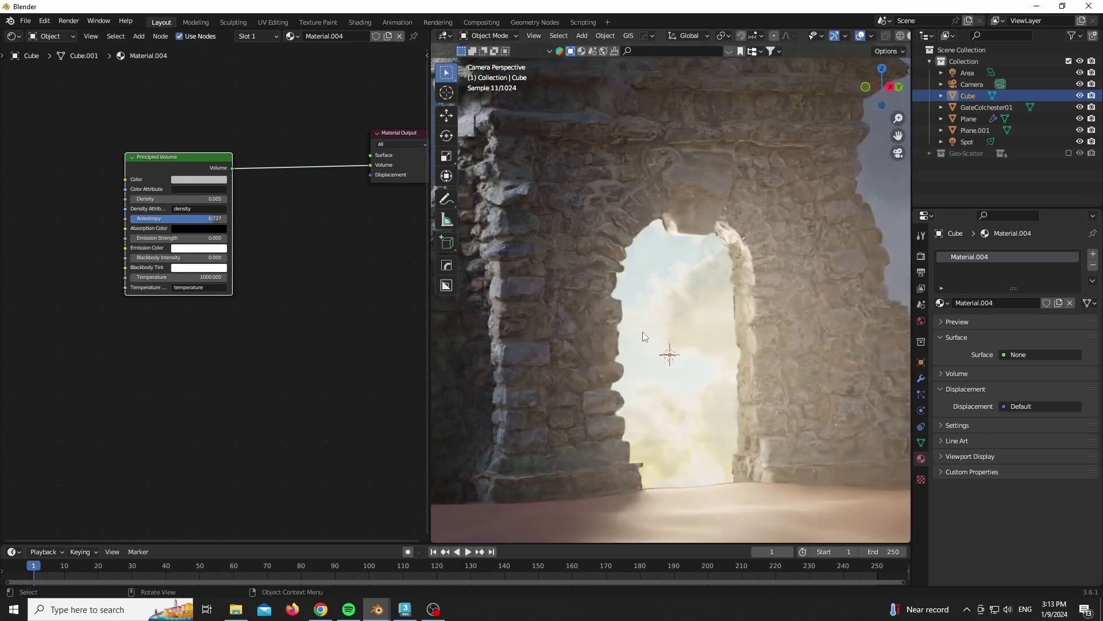
scroll(275, 236, up, 3)
scroll(699, 328, down, 5)
Duplicate the fog cube and place the copy behind the gate along the X axis.
drag(867, 88, 759, 161)
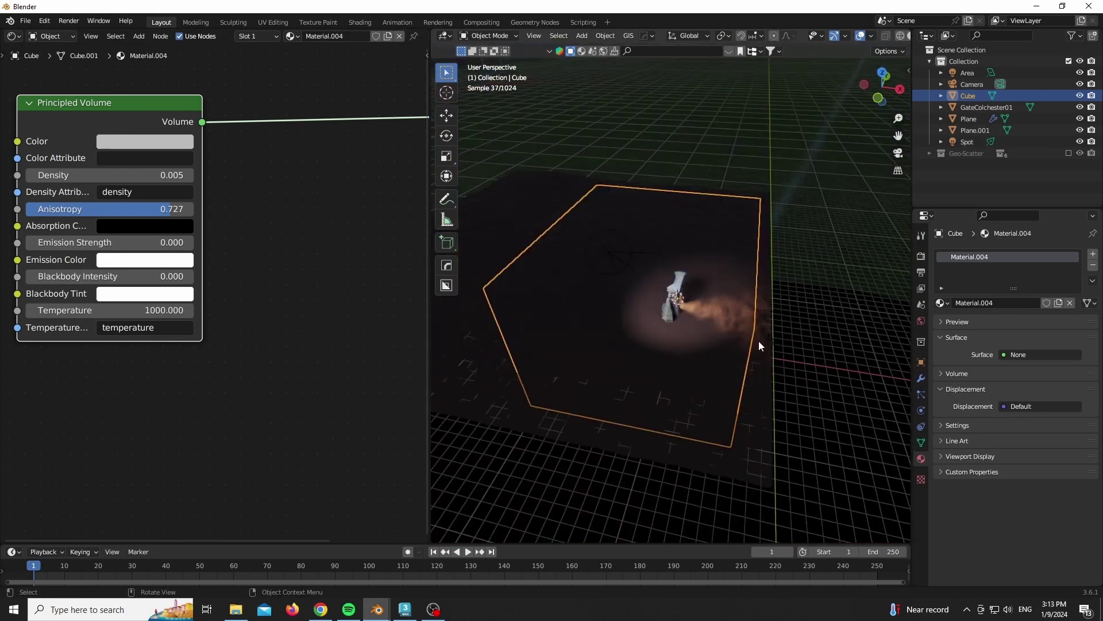
scroll(759, 340, down, 2)
shift+middle_drag(759, 341, 827, 352)
key(shift+d)
key(x)
click(668, 347)
Scale the duplicated fog cube by about 2.3 along Y and about 1.5 along X.
key(s)
key(y)
click(693, 359)
key(s)
key(x)
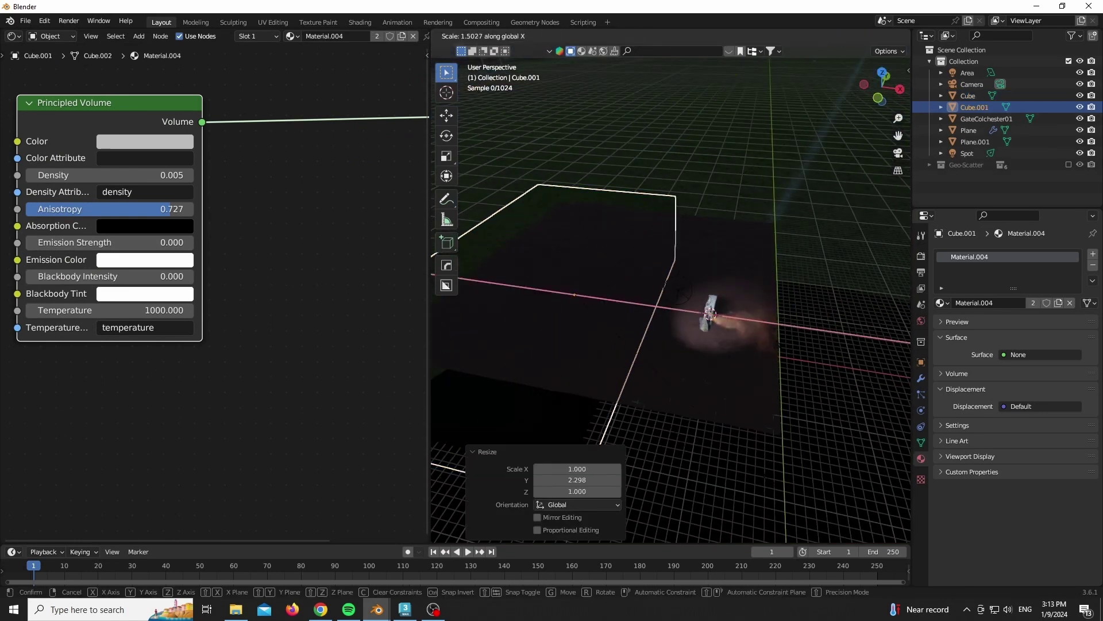
click(712, 365)
Scale the duplicated fog cube along Z and shift it vertically in camera view.
key(KP_0)
key(s)
key(z)
click(712, 384)
key(g)
key(z)
click(711, 386)
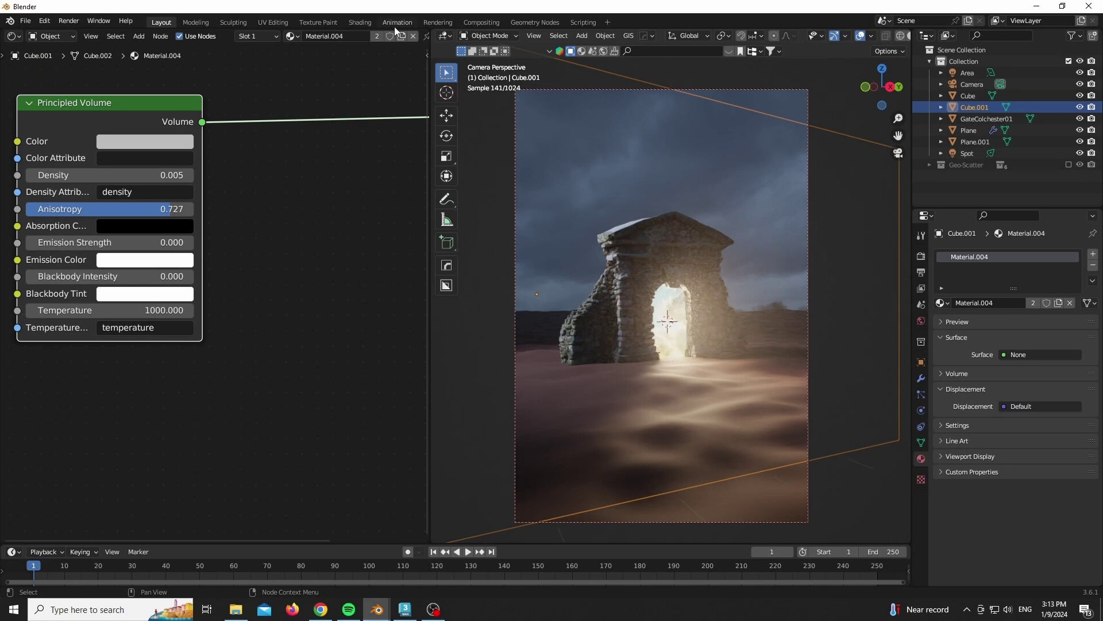
Make the duplicated fog cube's material single-user and raise its density to 0.110.
click(377, 36)
double_click(162, 176)
key(BackSpace)
key(BackSpace)
text(1)
key(Return)
shift+drag(162, 176, 190, 175)
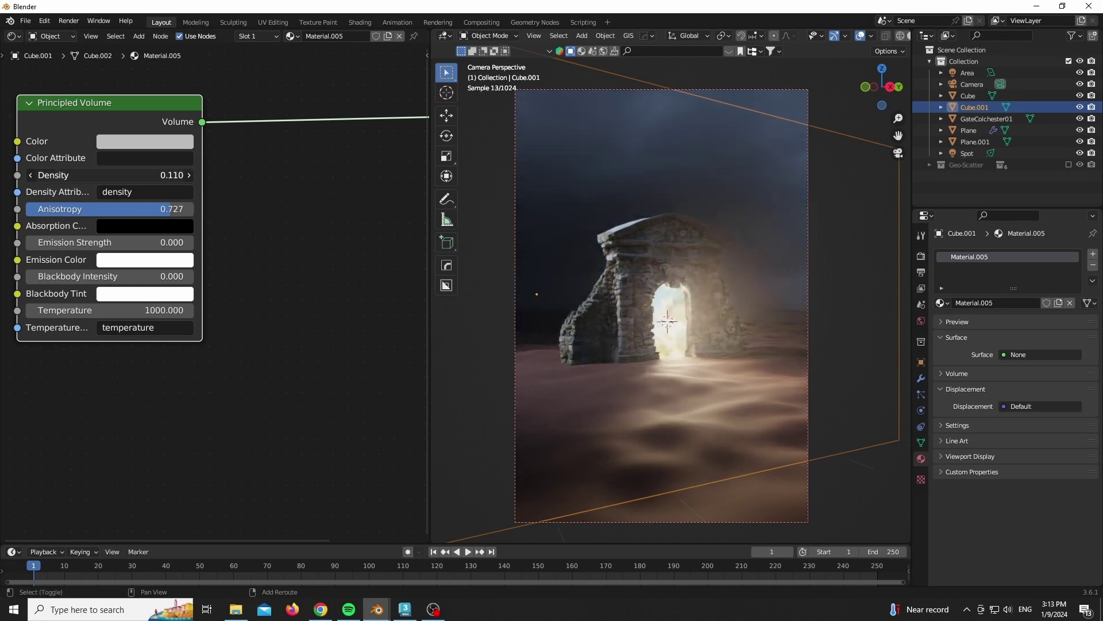
Rotate the background fog cube -27.8° about Z and set its volume's emission strength to 0.003.
key(r)
key(z)
click(750, 251)
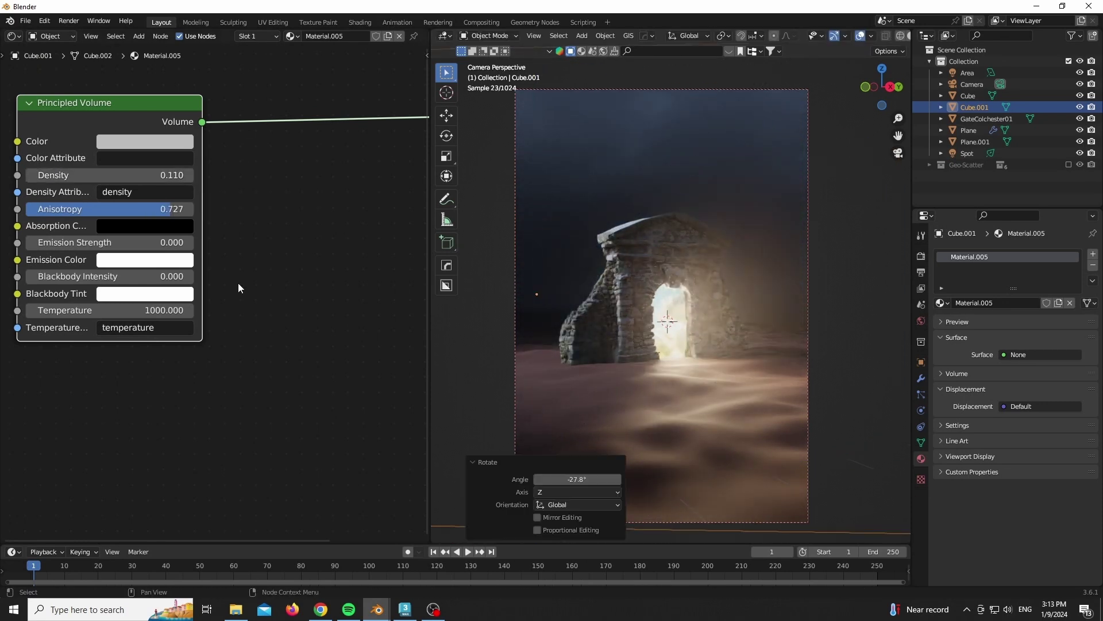
click(130, 246)
text(0.003)
key(Return)
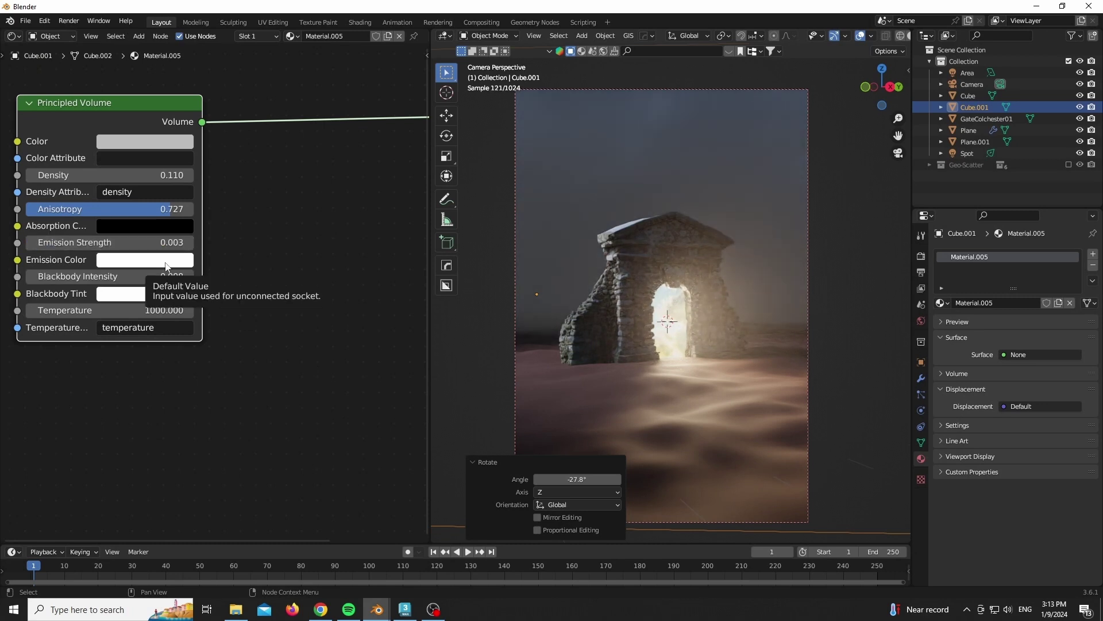
Move the background fog cube about -1.24 m along Z and tint its emission light blue with hue 0.610 and saturation 0.571.
key(g)
key(z)
click(638, 318)
click(157, 263)
drag(166, 93, 169, 81)
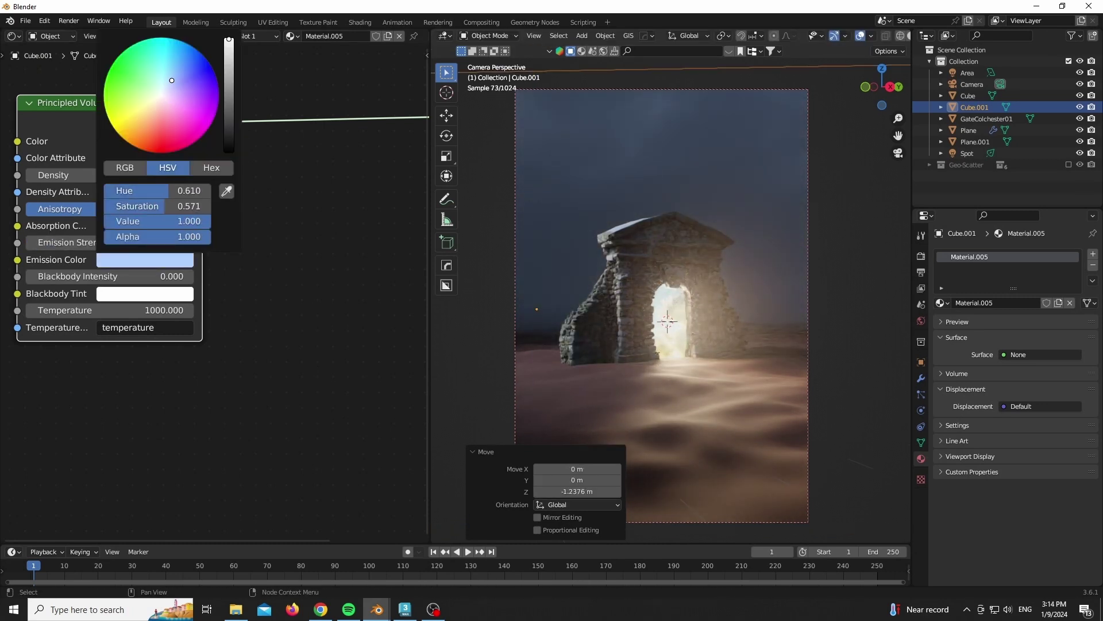
Set the first fog cube's density to 0.01, emission strength to 0.001 and emission color to hue 0.615, saturation 0.417.
middle_drag(603, 317, 691, 344)
scroll(691, 345, down, 6)
click(691, 345)
click(691, 345)
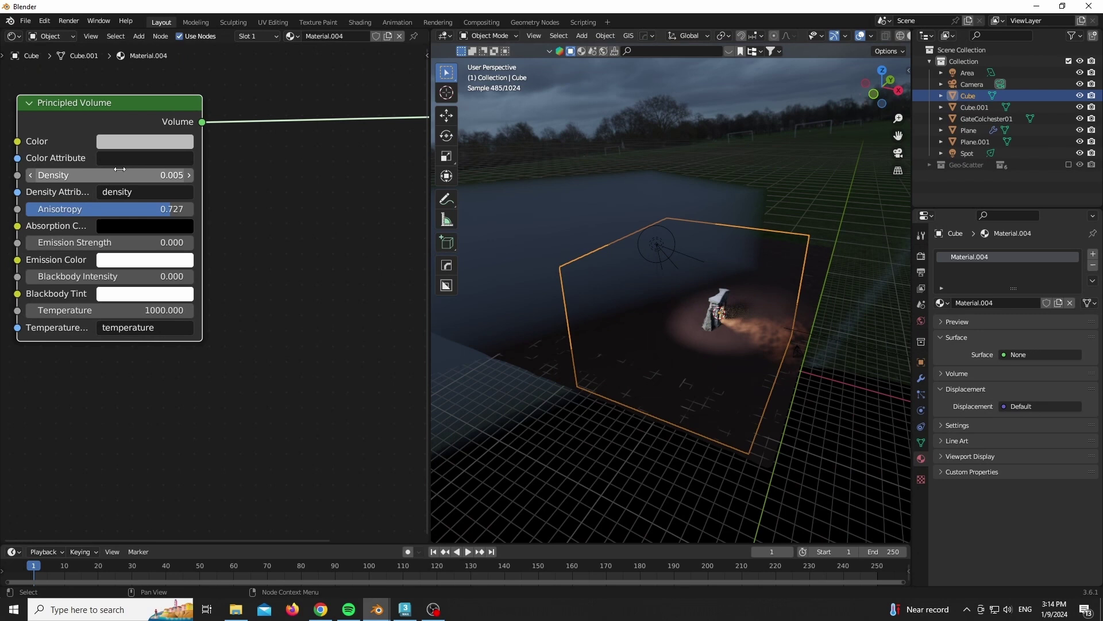
click(120, 169)
text(0.01)
key(Return)
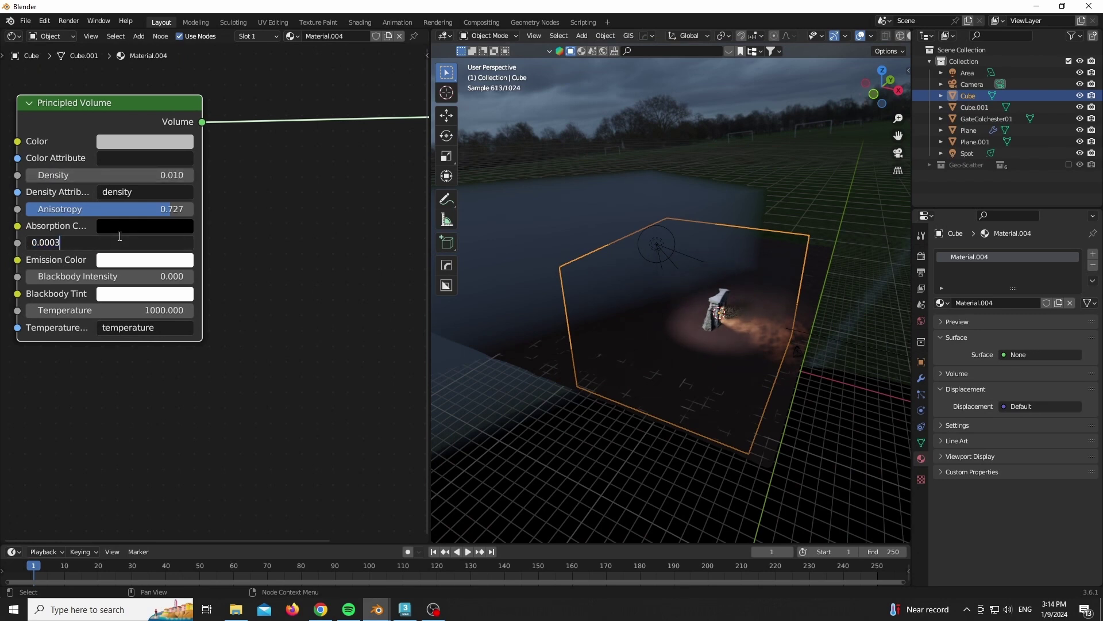
key(Return)
click(141, 260)
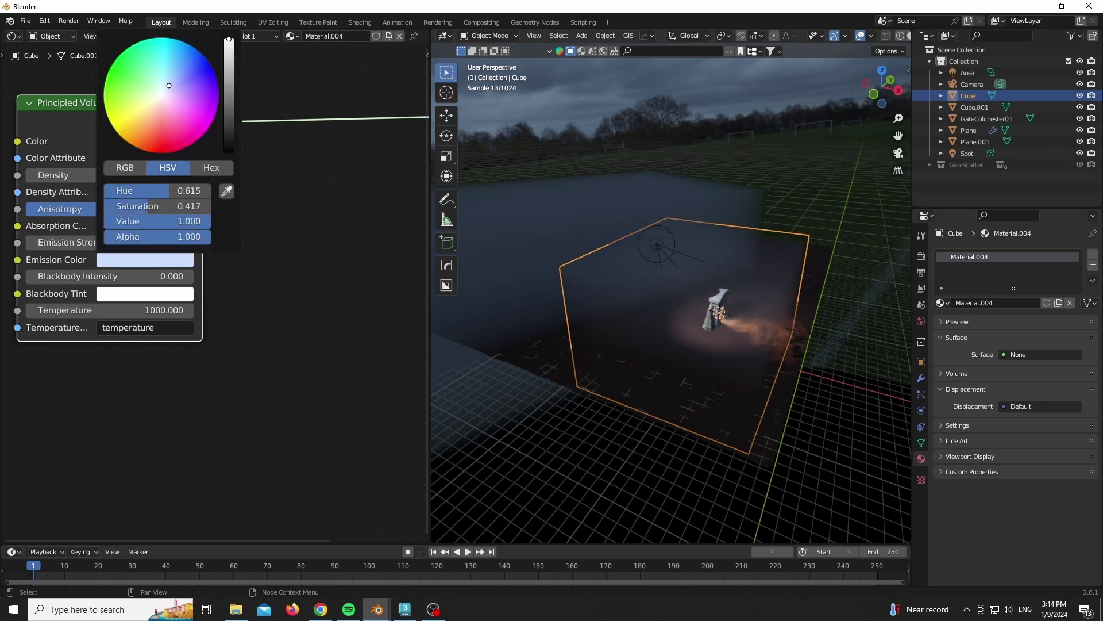
key(KP_0)
Lower the first fog cube's density to 0.005 and re-enable the Geo-Scatter collection.
click(176, 173)
text(0.00)
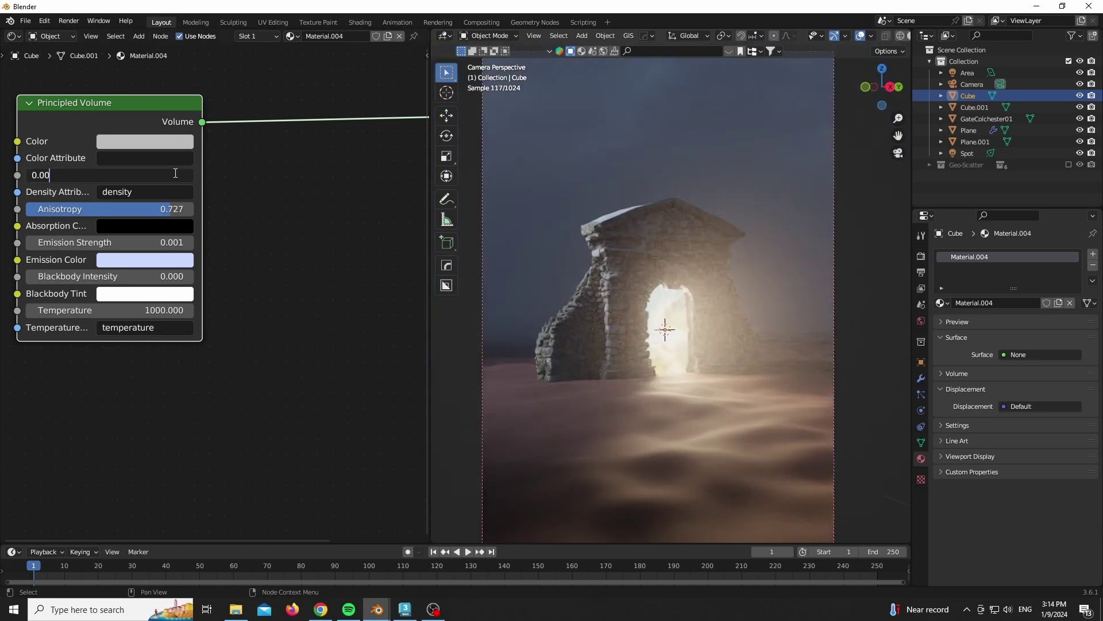
text(5)
key(Return)
click(1068, 165)
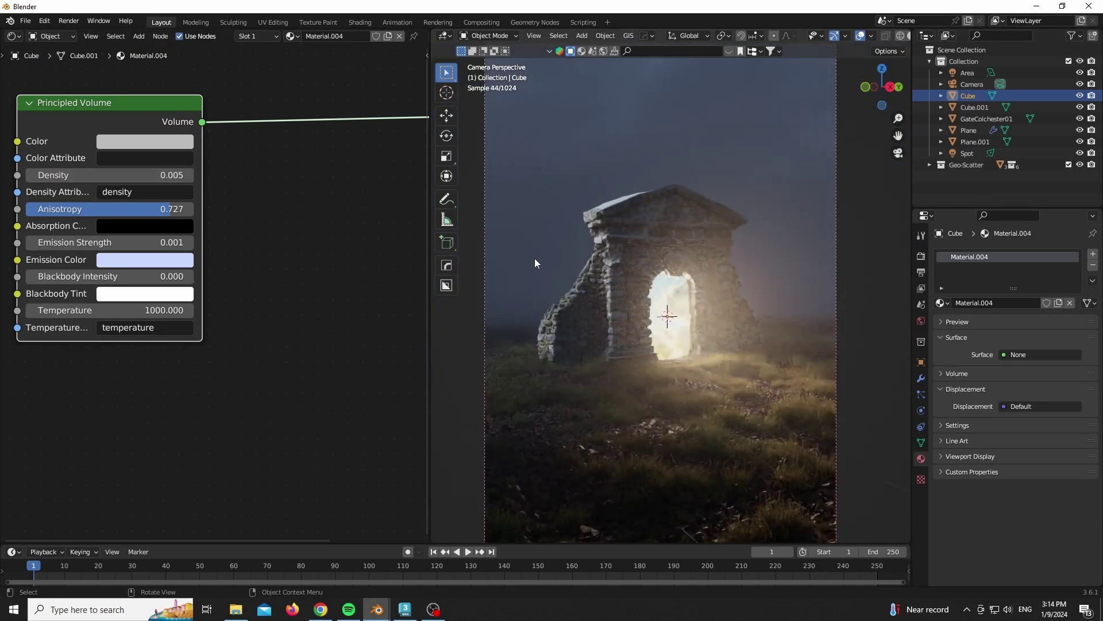
Set the color management look to High Contrast in the render settings.
click(921, 256)
scroll(1011, 403, down, 10)
click(1039, 556)
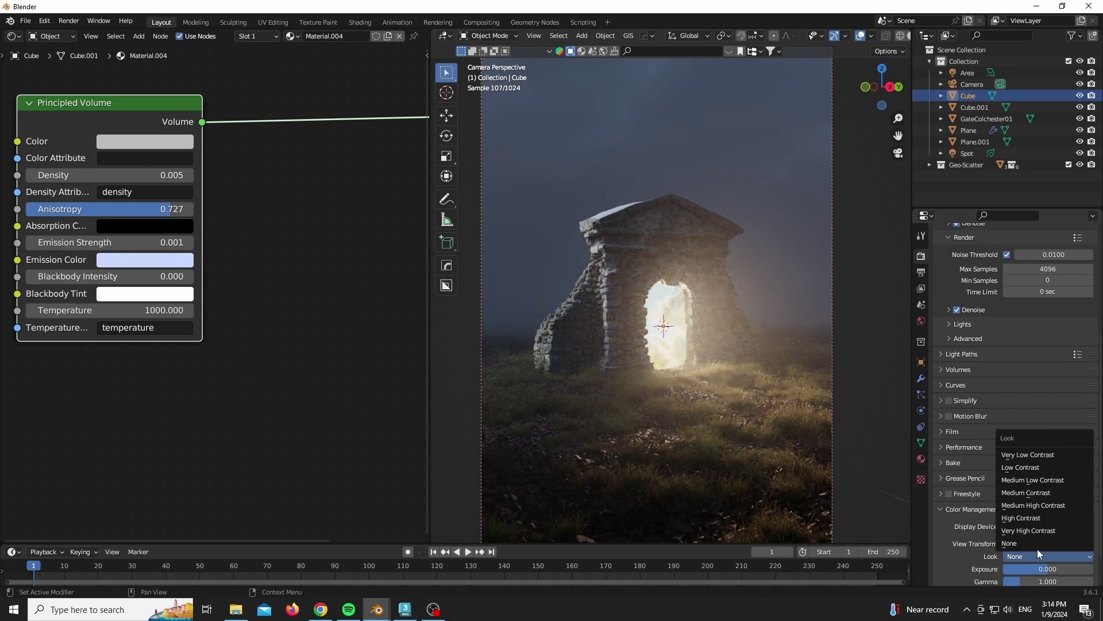
click(1028, 519)
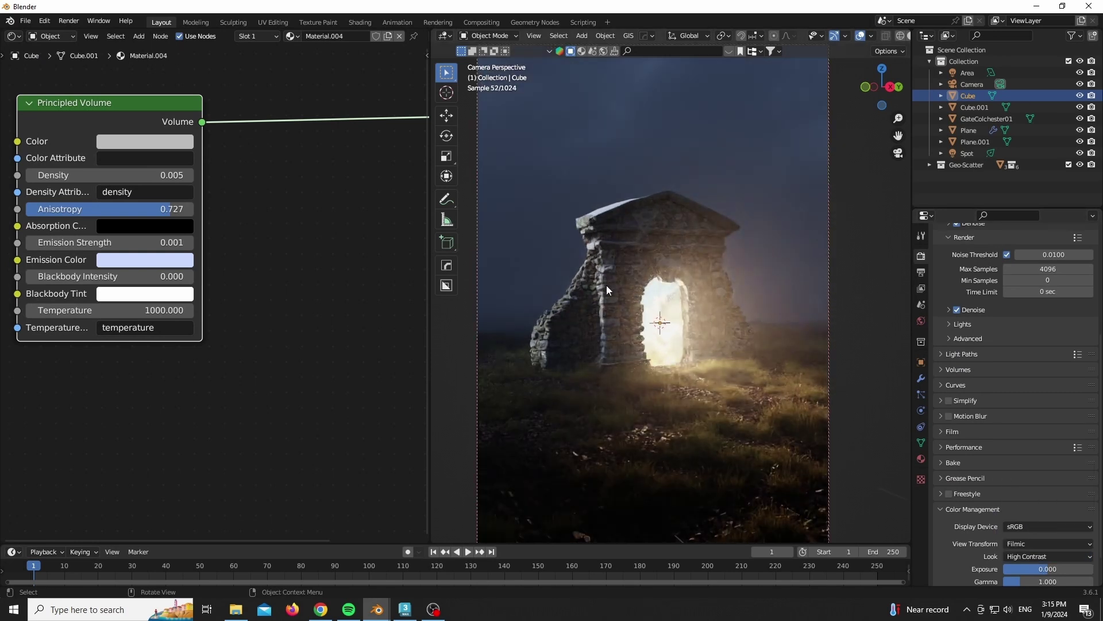
scroll(605, 285, down, 1)
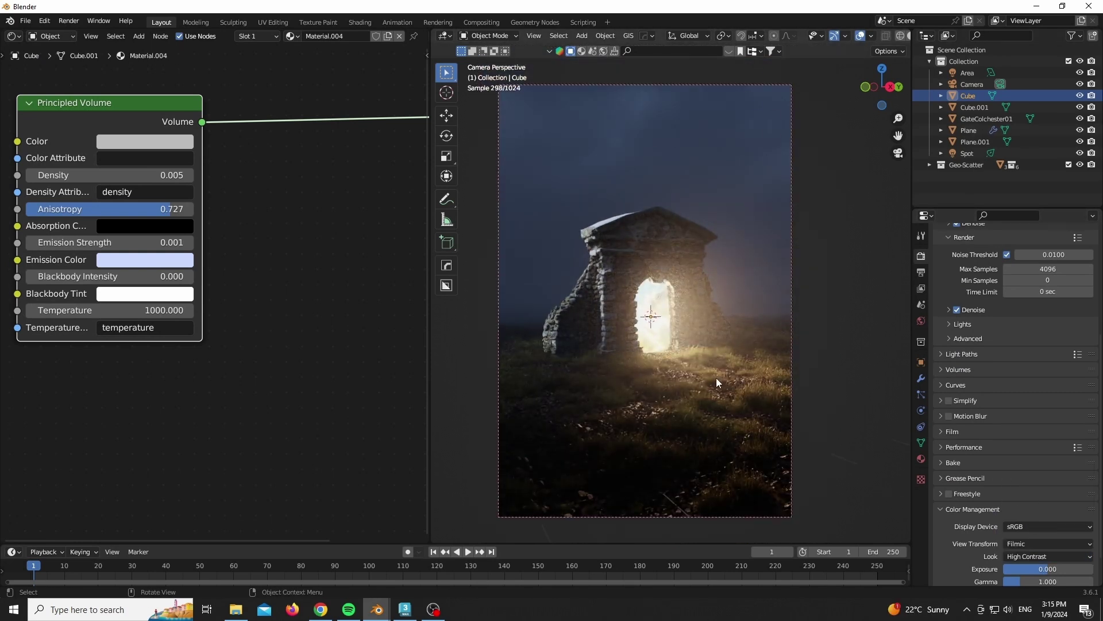
Enable the Photographer add-on's white balance with temperature 6119 and tint 6.
key(n)
scroll(905, 310, up, 4)
click(904, 236)
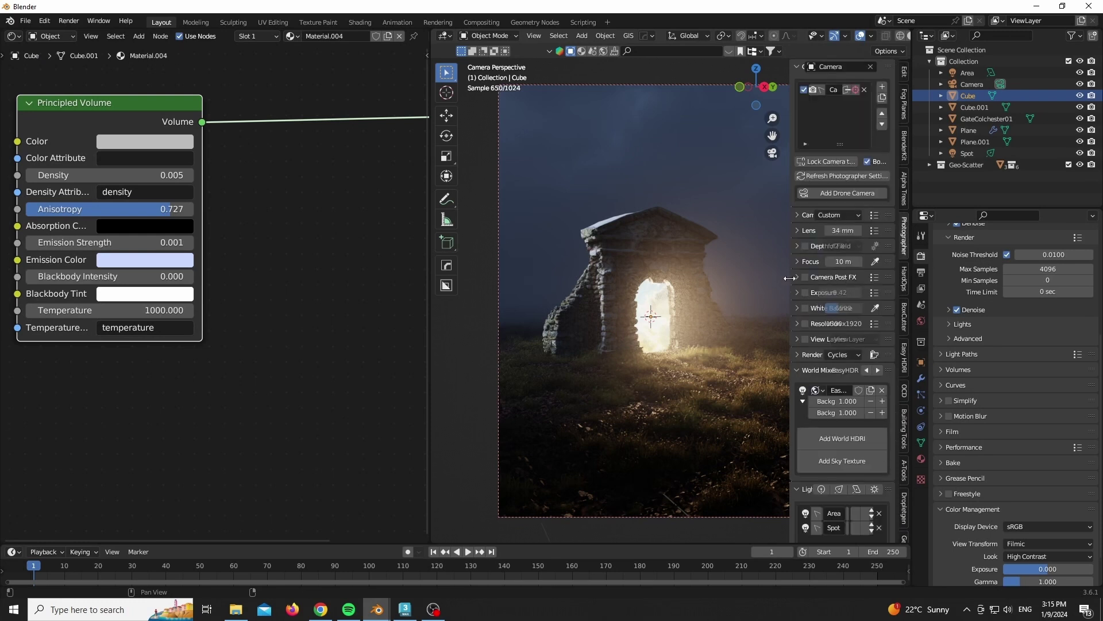
drag(790, 279, 758, 281)
click(774, 309)
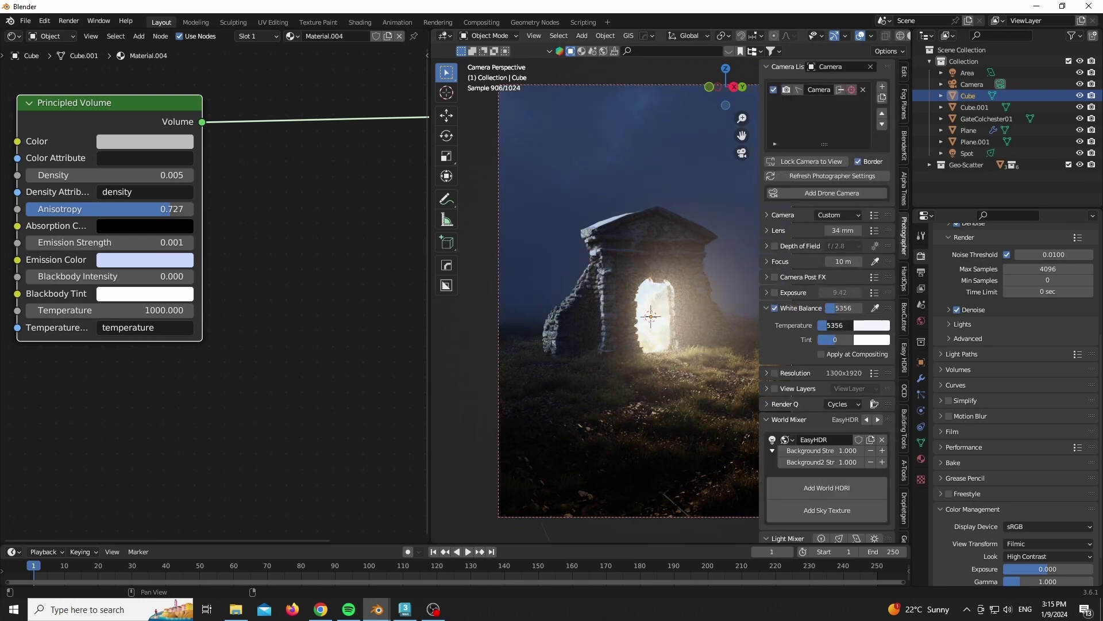
scroll(785, 309, down, 4)
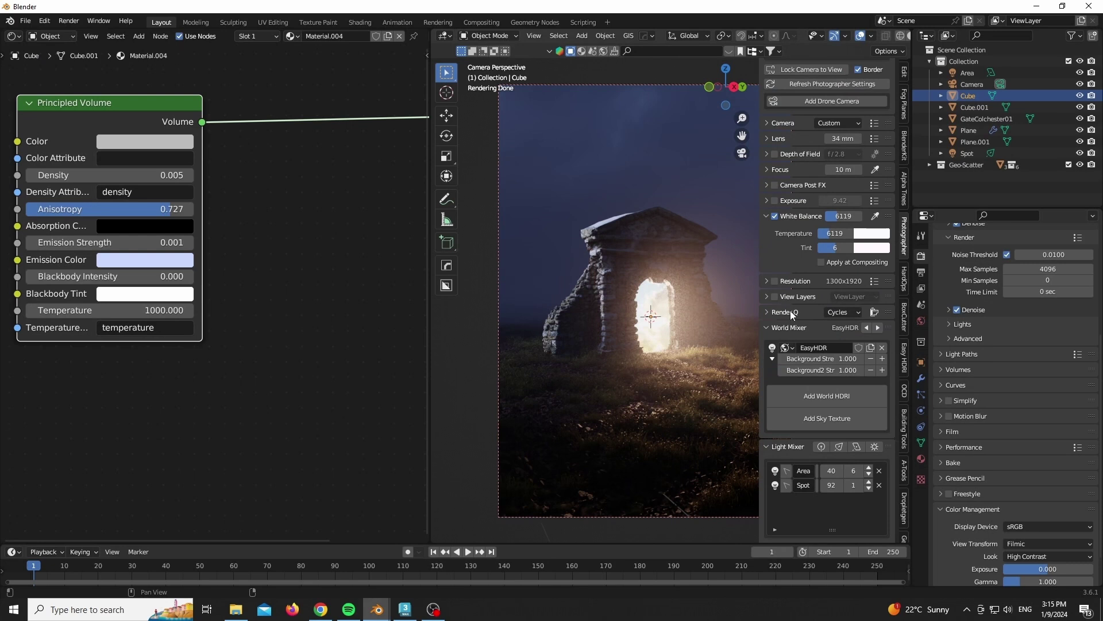
Enable bloom in Camera Post FX at 0.10, with the viewport effects shown in camera view.
click(767, 186)
click(822, 289)
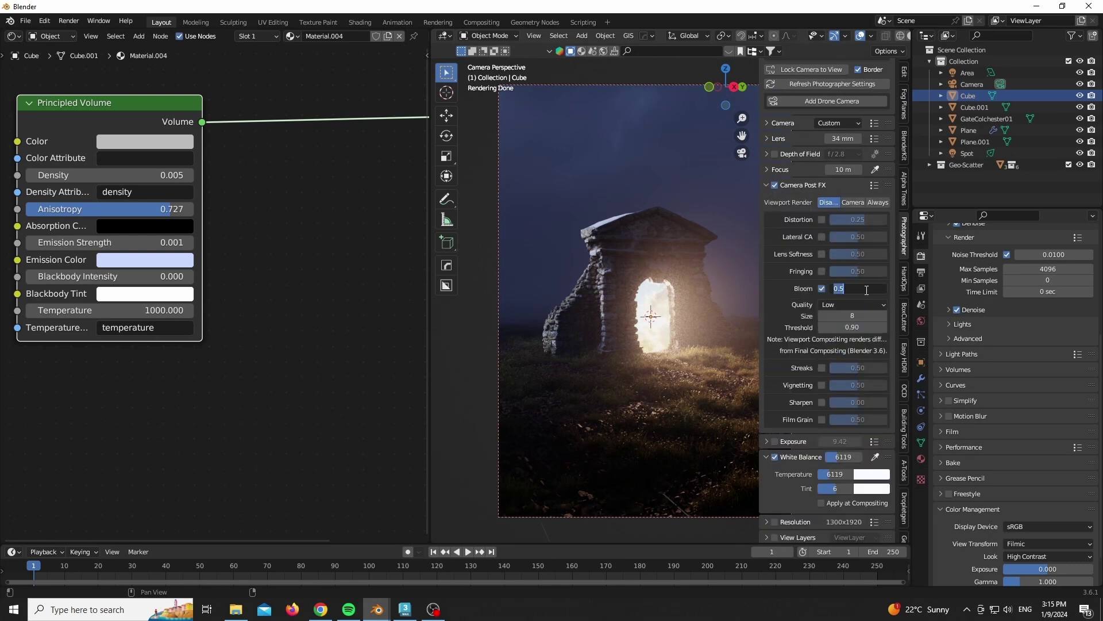
click(851, 203)
click(857, 302)
text(0.1)
key(Return)
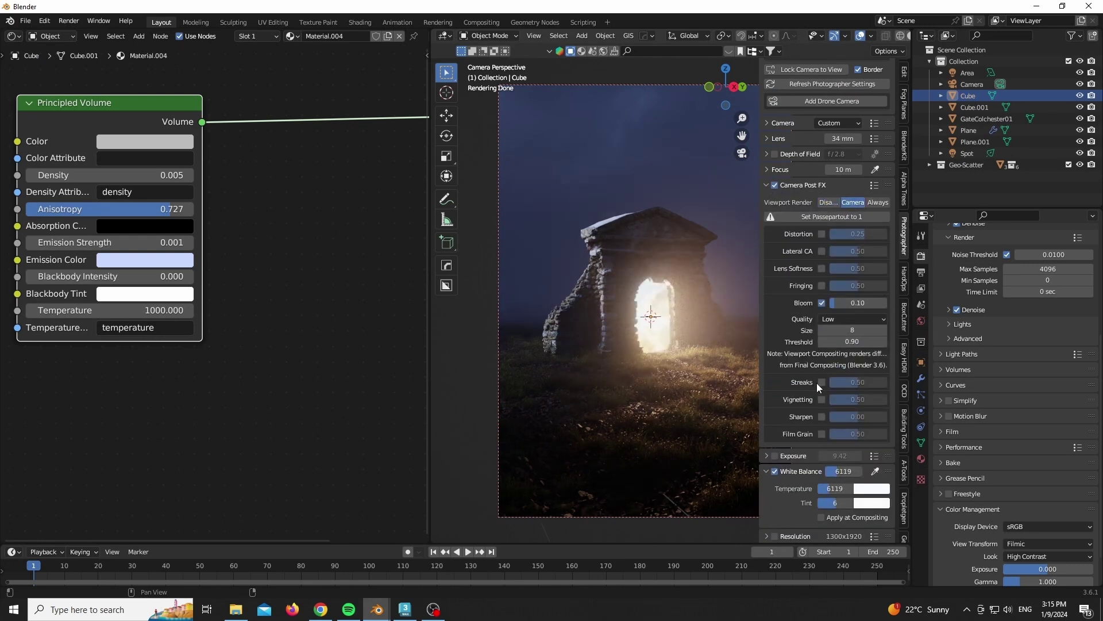
Enable Streaks and Film Grain in Camera Post FX, trying out Vignetting in between.
click(822, 382)
scroll(822, 414, down, 1)
click(822, 427)
click(822, 426)
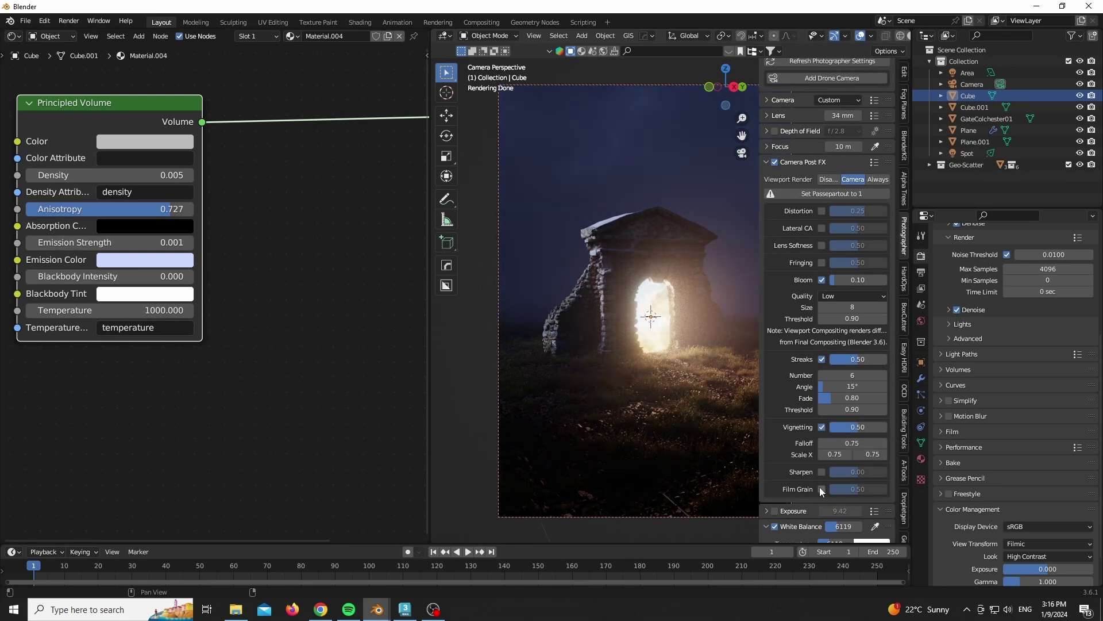
click(823, 461)
key(n)
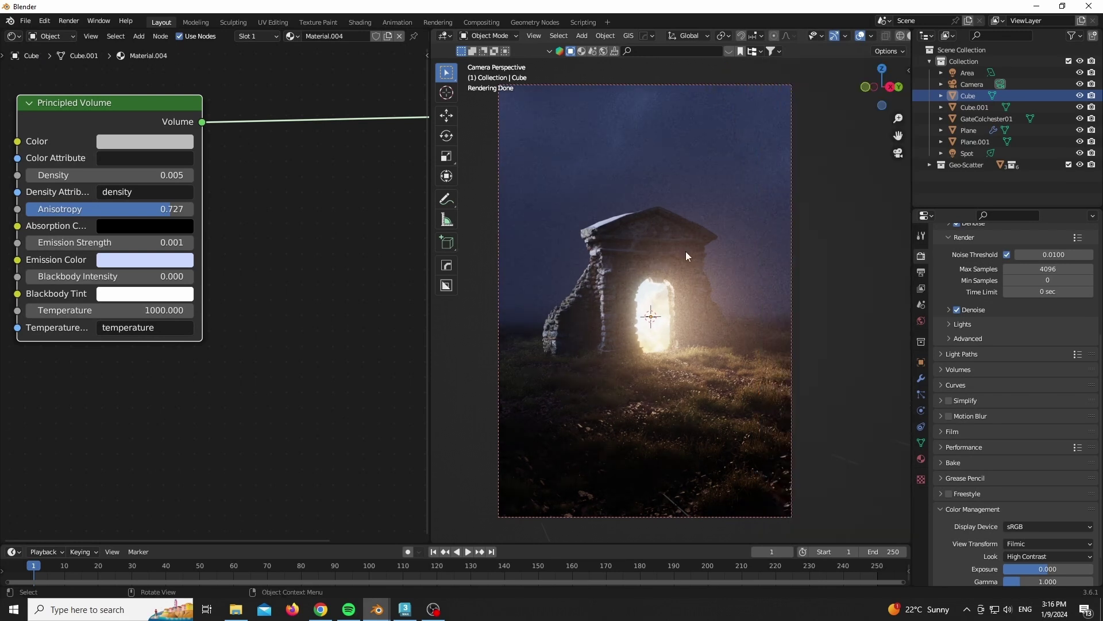
scroll(695, 286, up, 2)
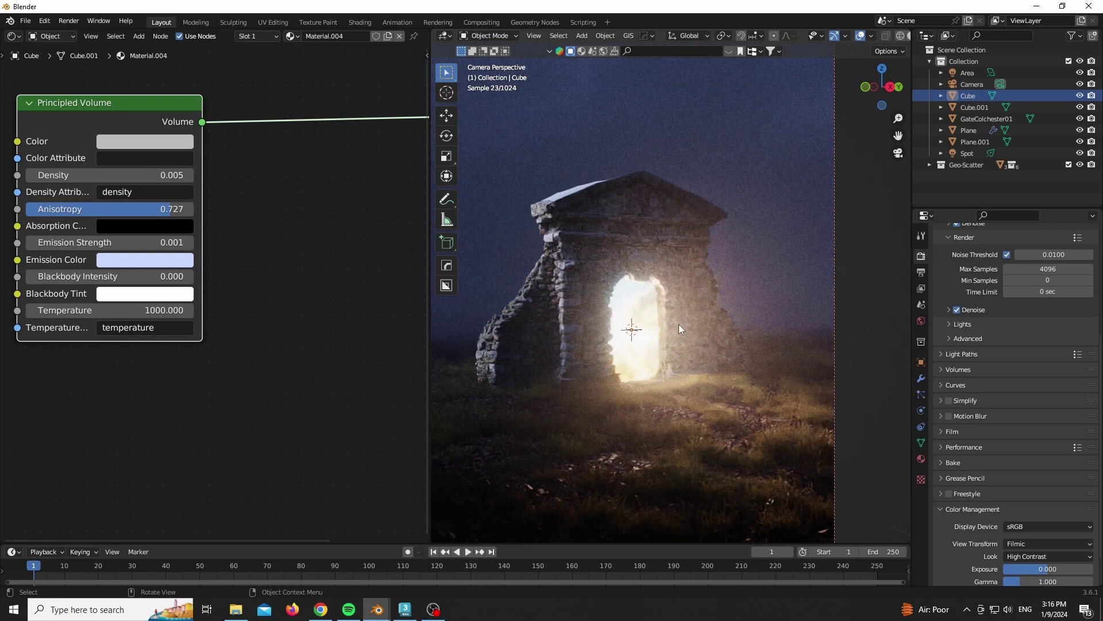
Show the viewport in solid shading with Cube, Cube.001 and the Geo-Scatter collection hidden.
scroll(750, 275, down, 1)
key(z)
click(687, 312)
click(1079, 96)
click(1079, 107)
Switch the node editor to the Asset Browser and place the Digitalis purpurea A flower right of the gate, scaled to 0.603.
click(13, 35)
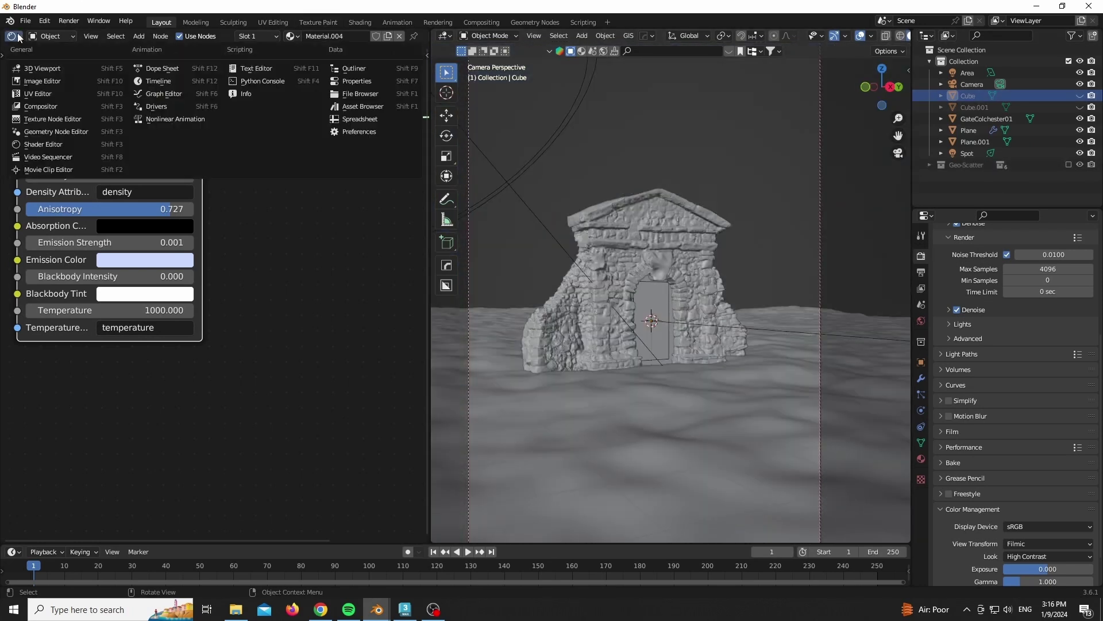
click(362, 106)
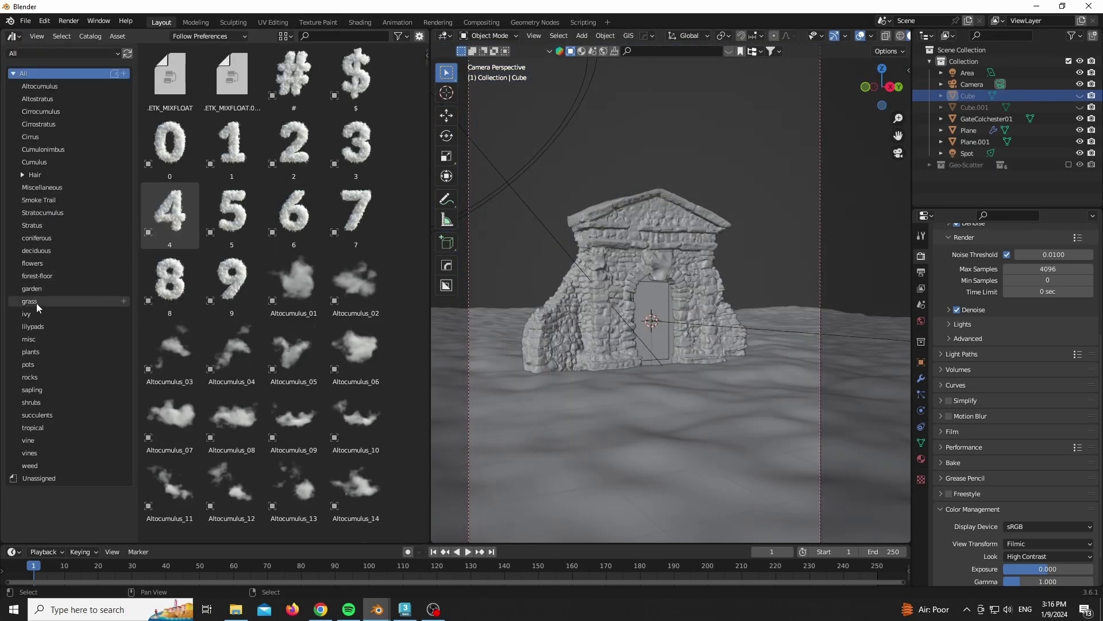
click(32, 263)
scroll(258, 287, down, 10)
drag(356, 303, 775, 402)
key(s)
click(801, 443)
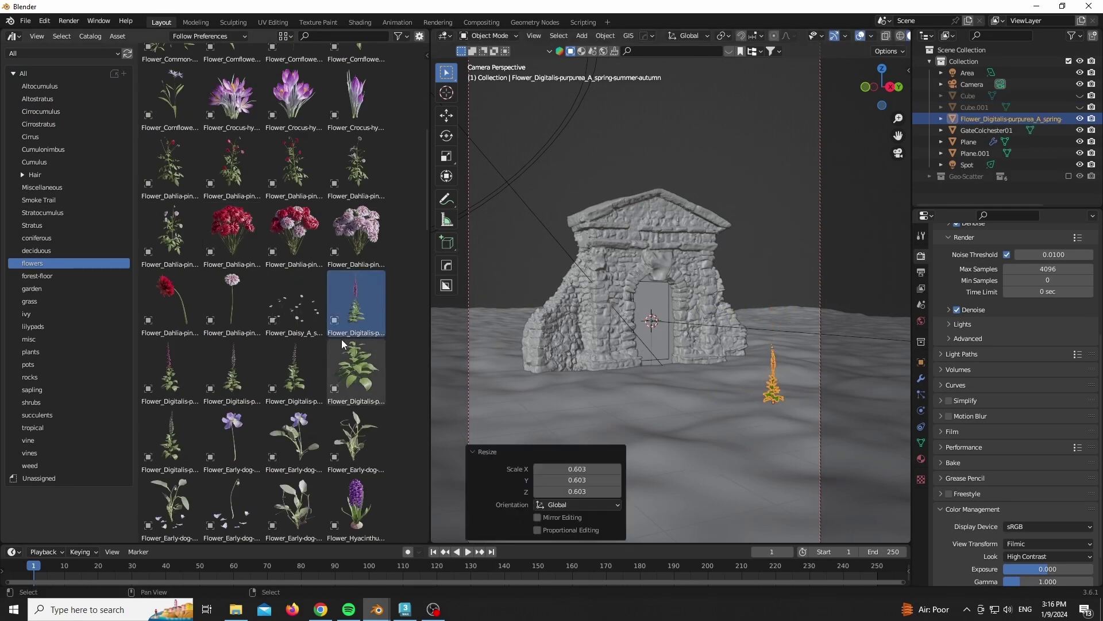
Add Digitalis purpurea B in front of the gate's left side and a resized Digitalis purpurea F in the left foreground.
drag(172, 374, 512, 422)
scroll(513, 422, down, 3)
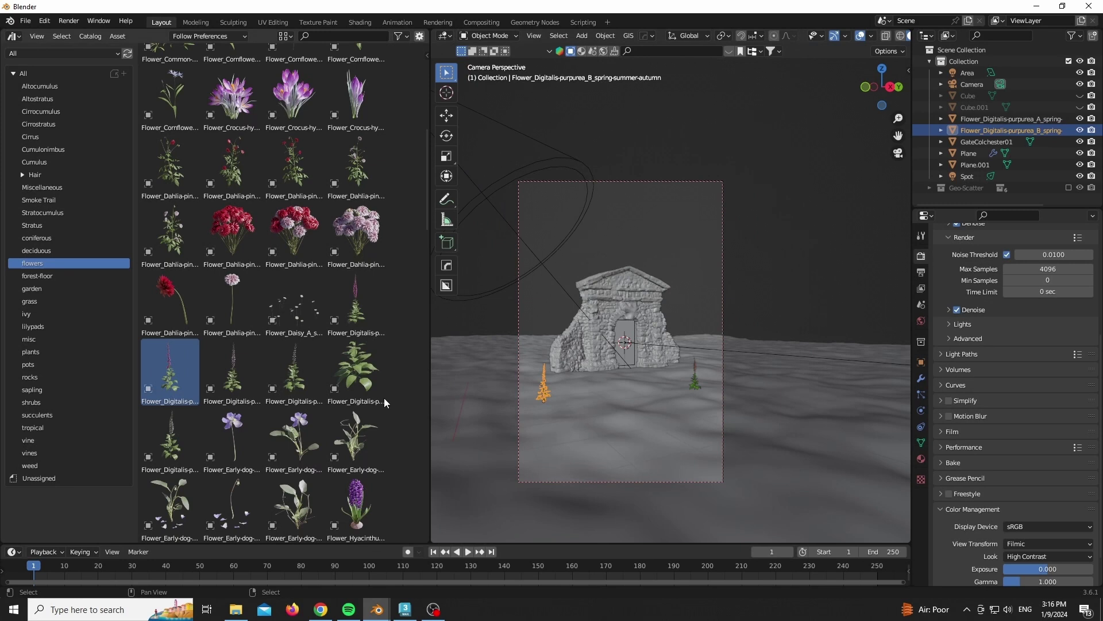
drag(165, 439, 559, 472)
key(s)
click(677, 486)
Add Digitalis purpurea D on the ground right of centre, scaled to about 0.74, and Digitalis purpurea E by the gate's left base.
drag(302, 371, 656, 428)
key(s)
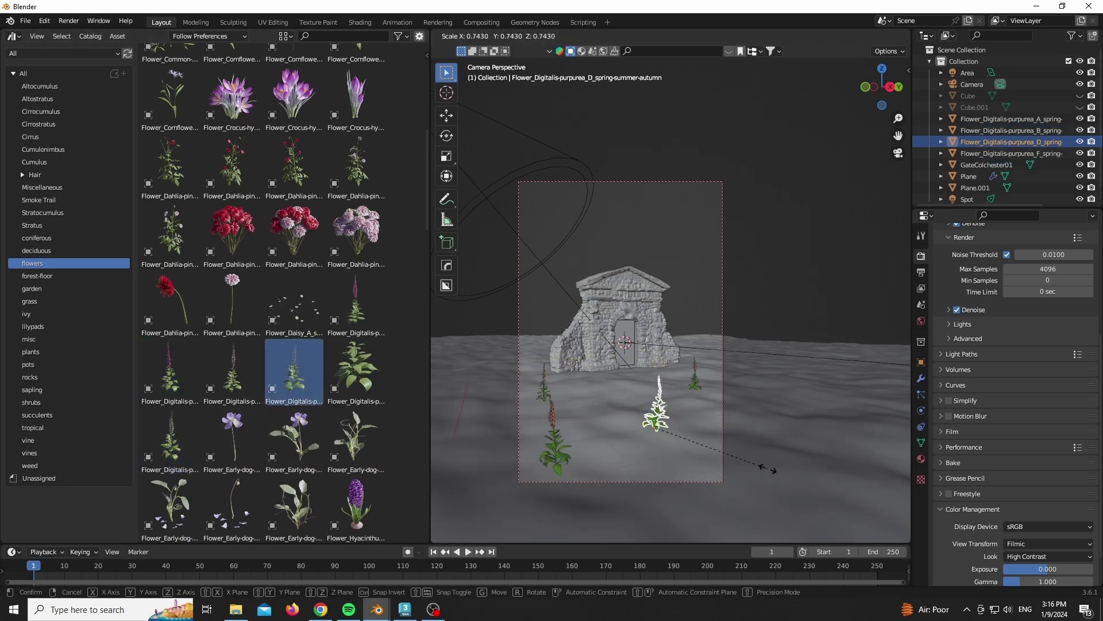
click(745, 463)
drag(356, 375, 570, 374)
Place Early-dog-violet C on the ground left of the gate and Early-dog-violet B on its far right.
scroll(571, 374, up, 3)
drag(295, 440, 480, 391)
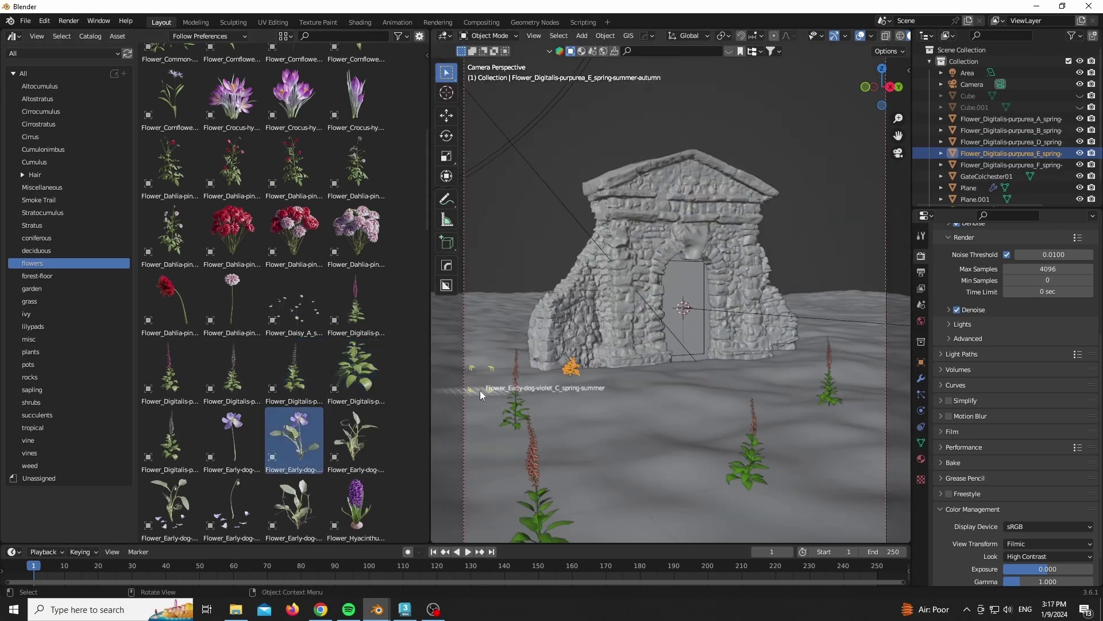
drag(240, 432, 860, 370)
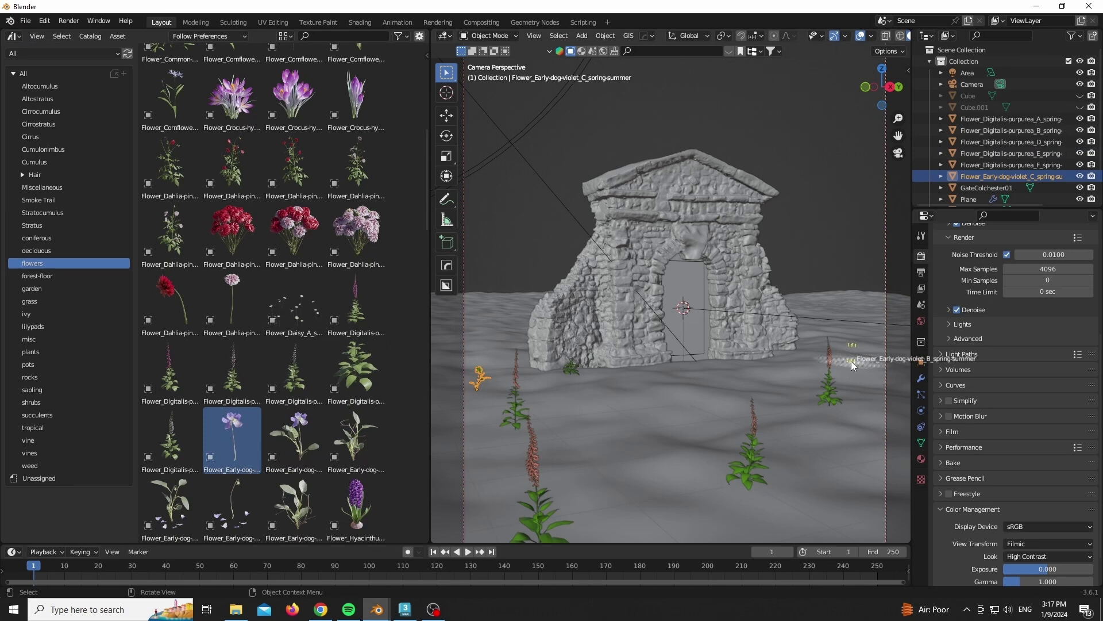
drag(850, 361, 851, 362)
Place Primula veris A at the lower left corner of the camera frame and Primula veris B at its lower right corner.
scroll(270, 426, down, 10)
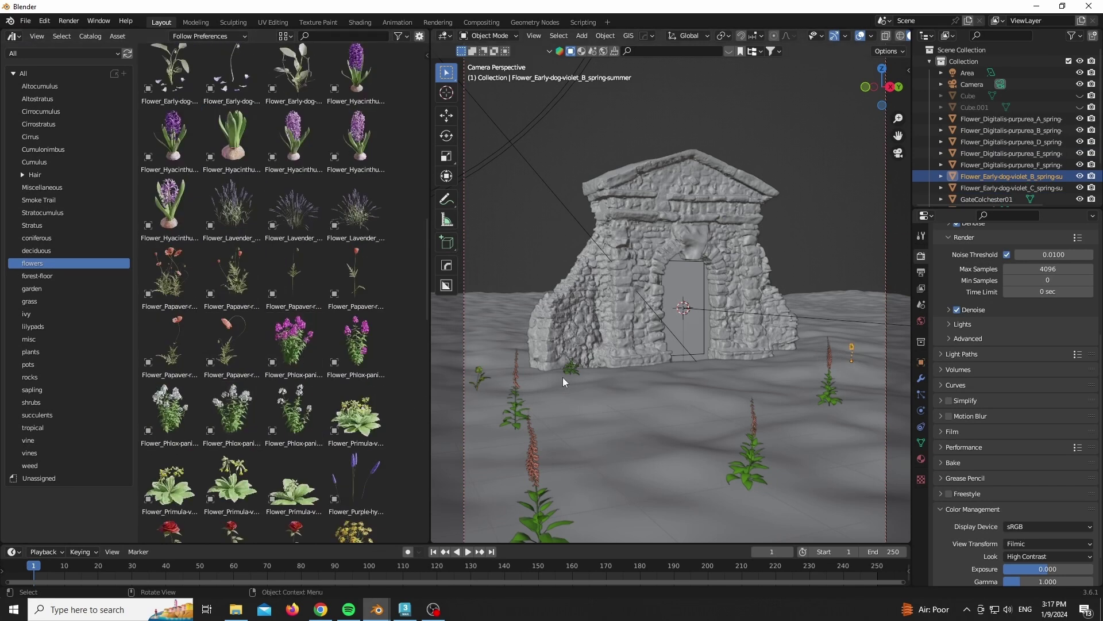
scroll(564, 377, down, 4)
scroll(526, 490, up, 4)
drag(356, 413, 519, 473)
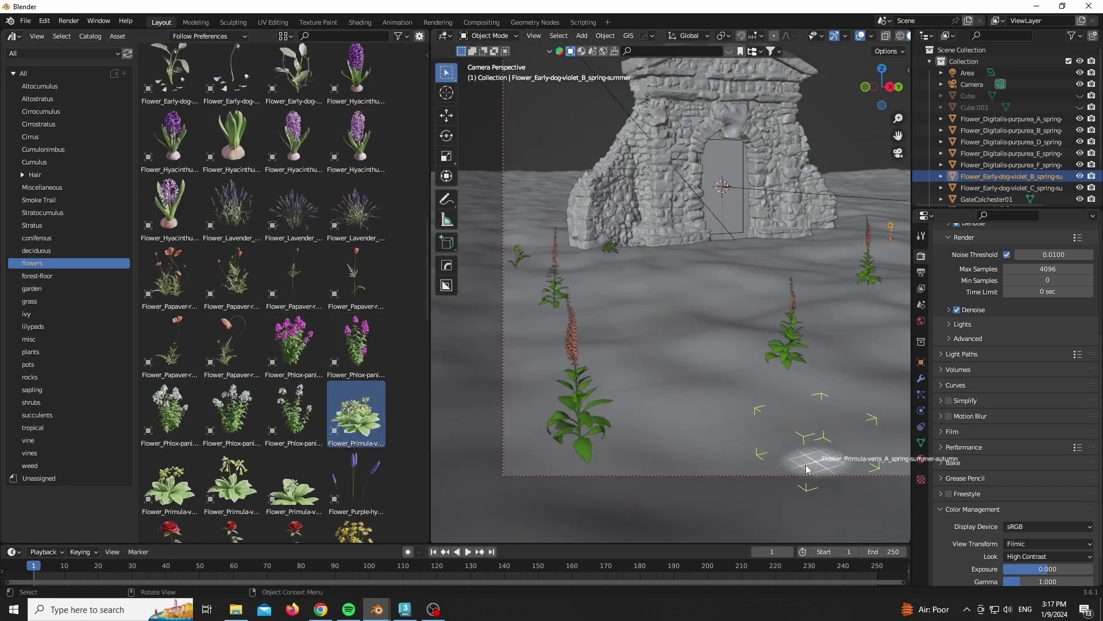
scroll(519, 472, down, 3)
scroll(747, 467, up, 3)
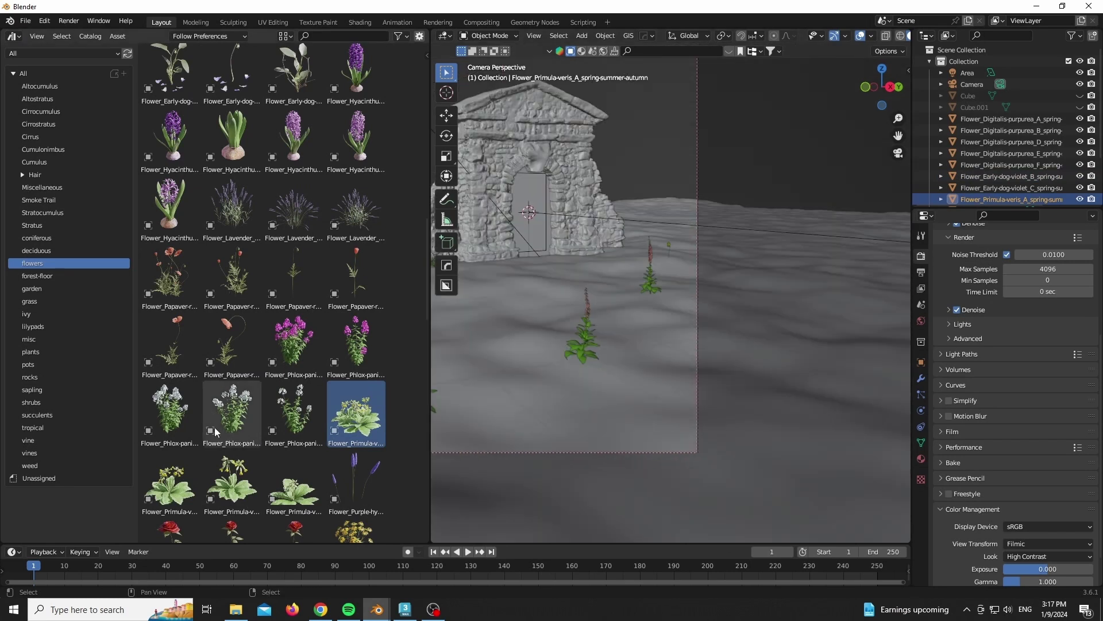
drag(170, 482, 698, 450)
scroll(697, 450, down, 3)
scroll(498, 354, up, 1)
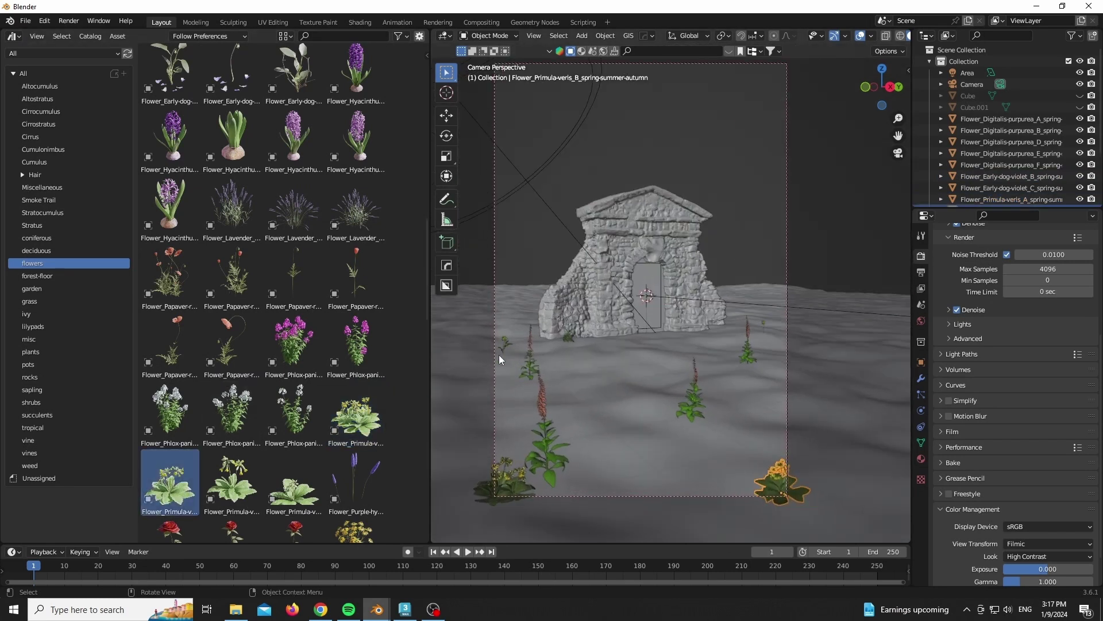
Add Papaver rhoeas D by the gate's right base and Verbascum densiflorum D before the doorway, scaled to 0.395.
scroll(499, 354, up, 2)
drag(331, 281, 740, 323)
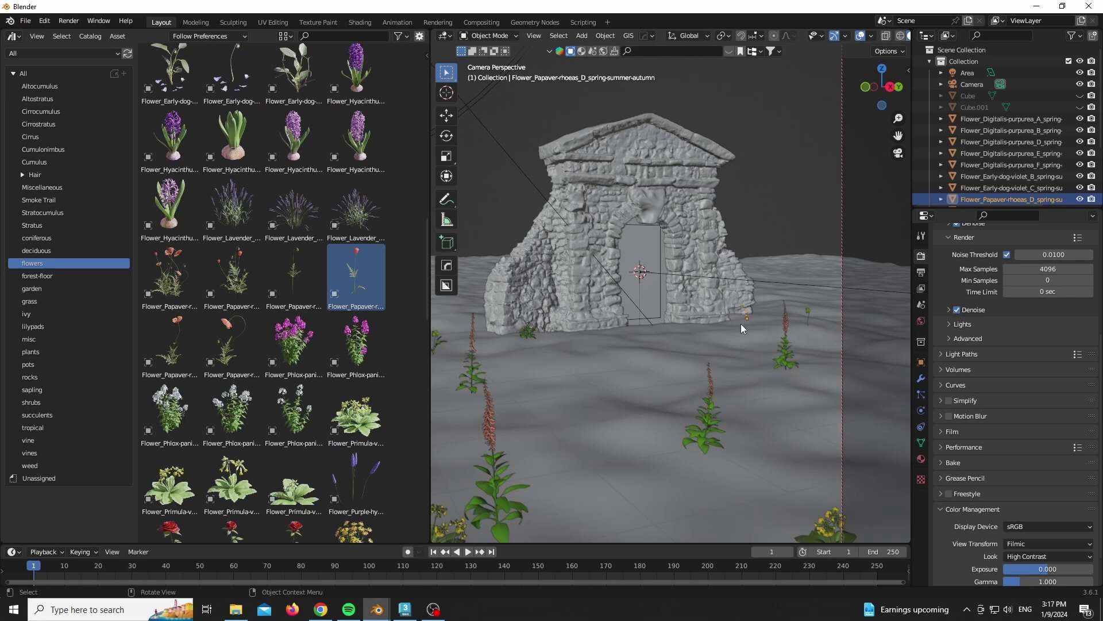
scroll(315, 332, down, 10)
scroll(576, 386, down, 4)
scroll(254, 347, down, 18)
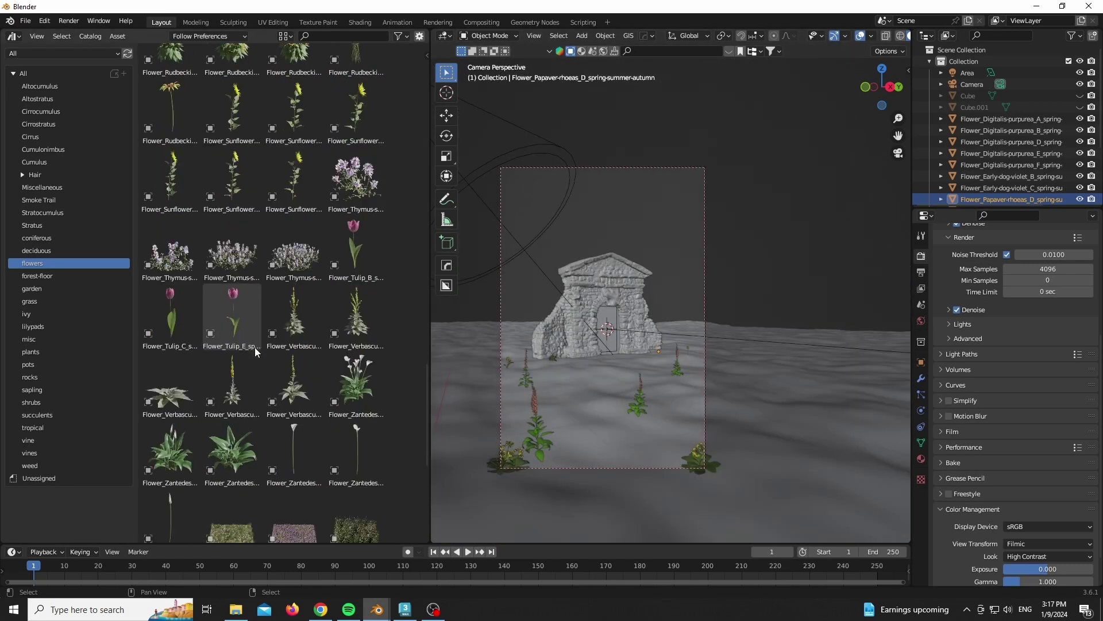
scroll(254, 348, down, 4)
drag(243, 290, 608, 365)
key(s)
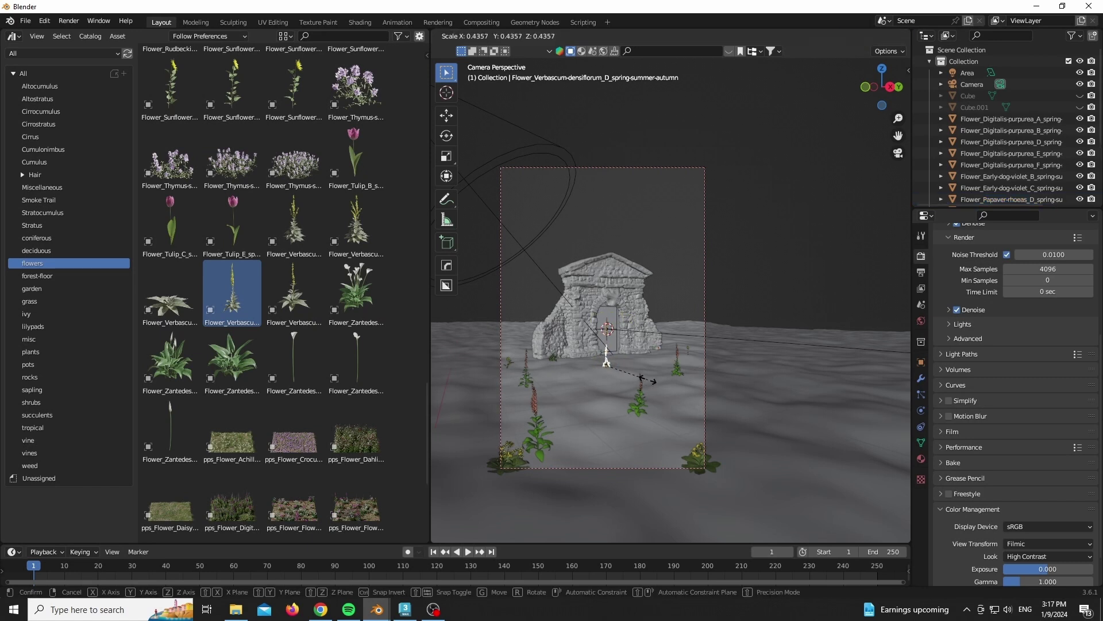
click(645, 378)
Place Zantedeschia aethiopica B against the gate's right base, scale it to about half and tilt it by 11.5° and 2.86°.
scroll(204, 275, down, 5)
scroll(656, 354, up, 8)
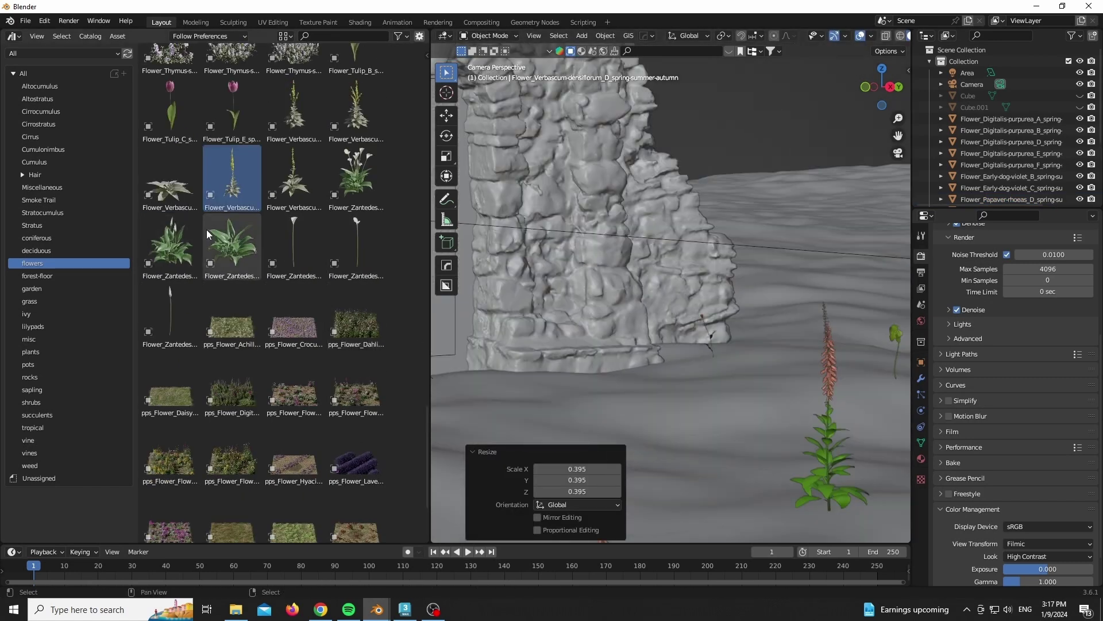
drag(171, 244, 620, 374)
key(s)
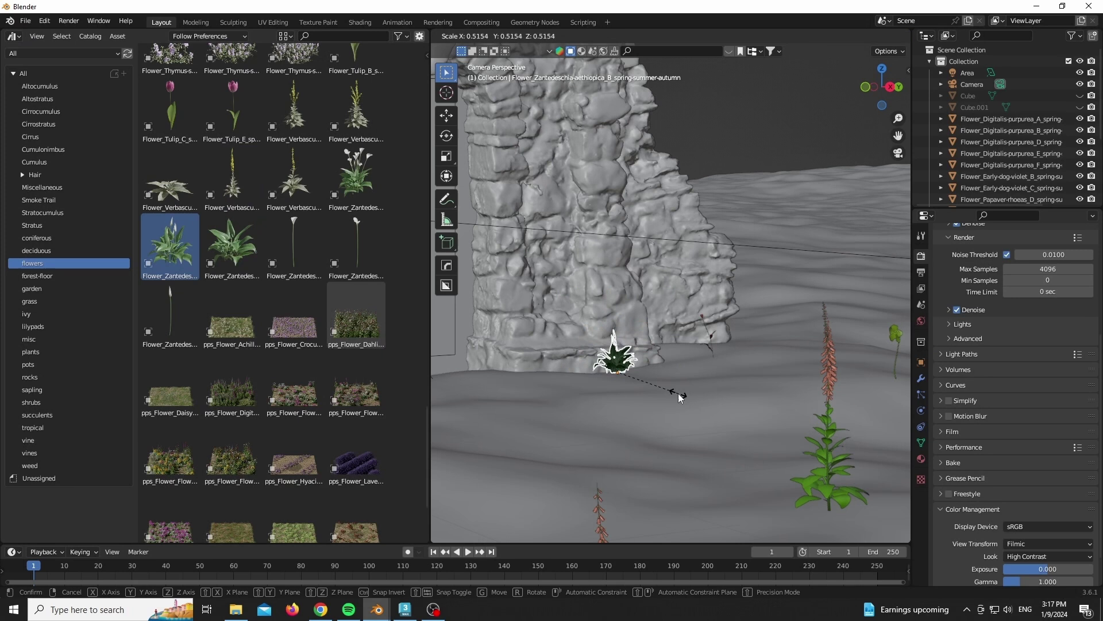
click(678, 393)
key(r)
key(r)
click(684, 389)
scroll(684, 389, down, 5)
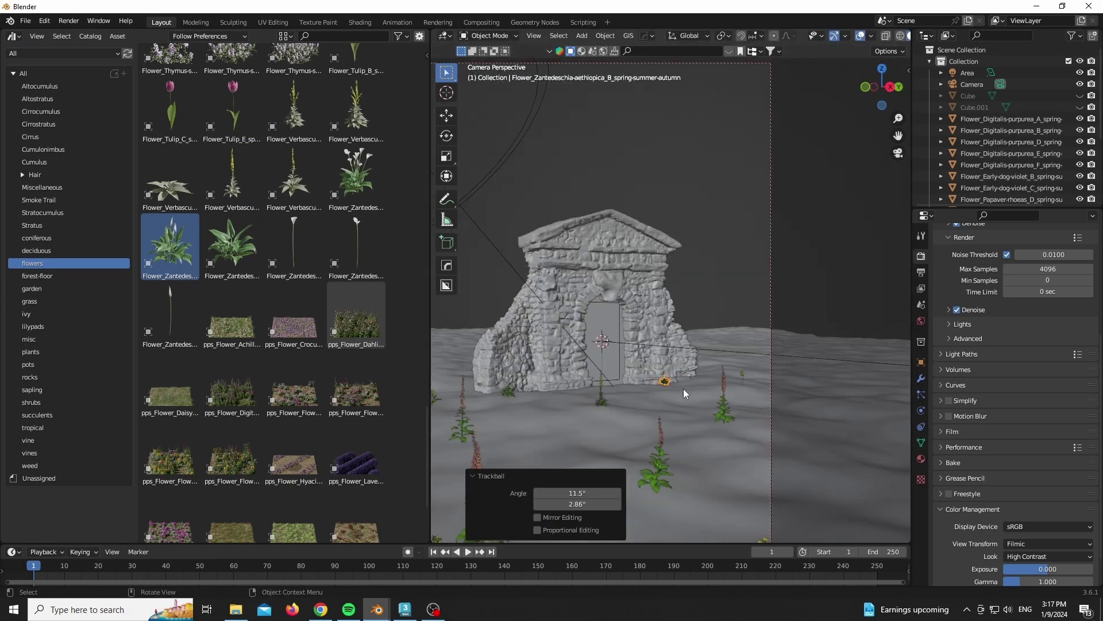
scroll(684, 388, down, 4)
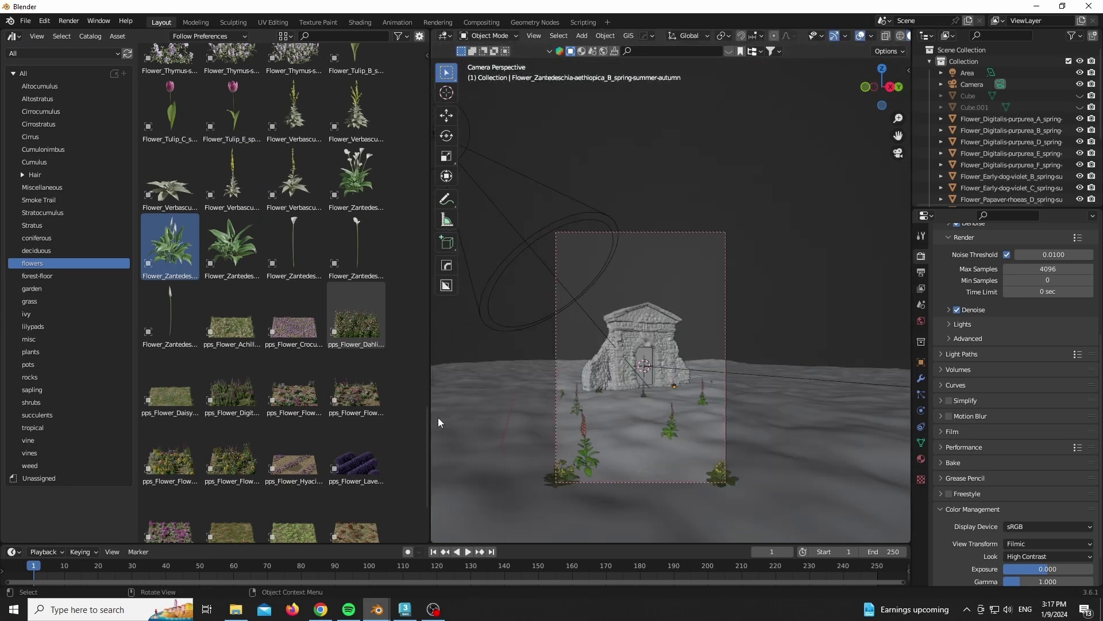
Widen the 3D viewport over the Asset Browser, hide the viewport overlays and frame the whole camera view.
drag(431, 418, 11, 327)
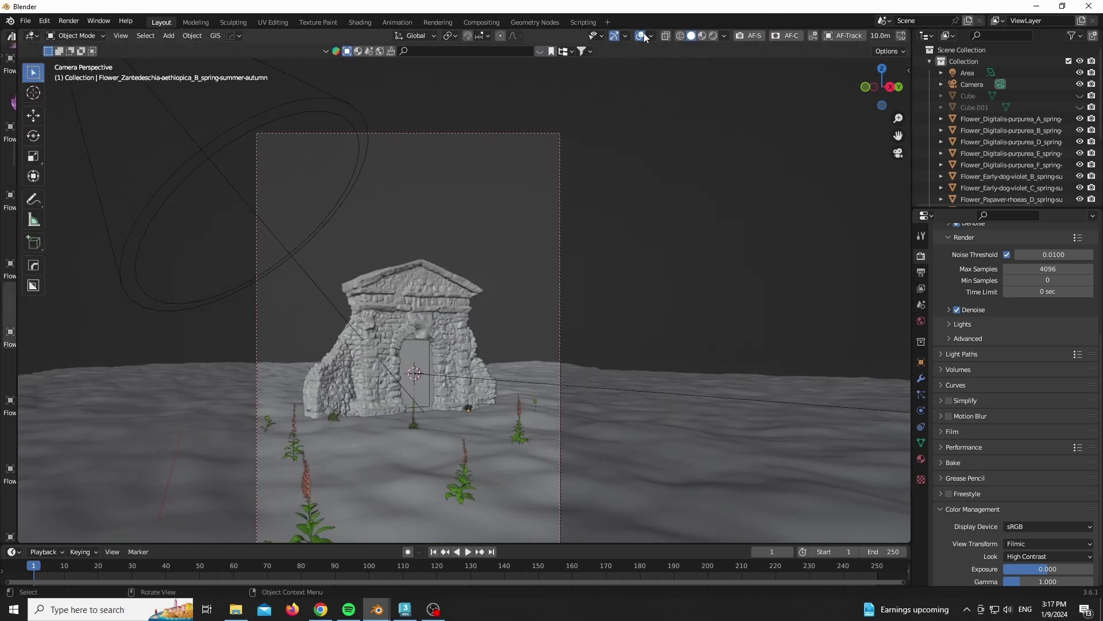
click(641, 36)
scroll(650, 121, down, 3)
scroll(568, 212, up, 3)
Unhide Cube, Cube.001 and the Geo-Scatter collection and show the scene in rendered shading.
drag(1080, 95, 1080, 107)
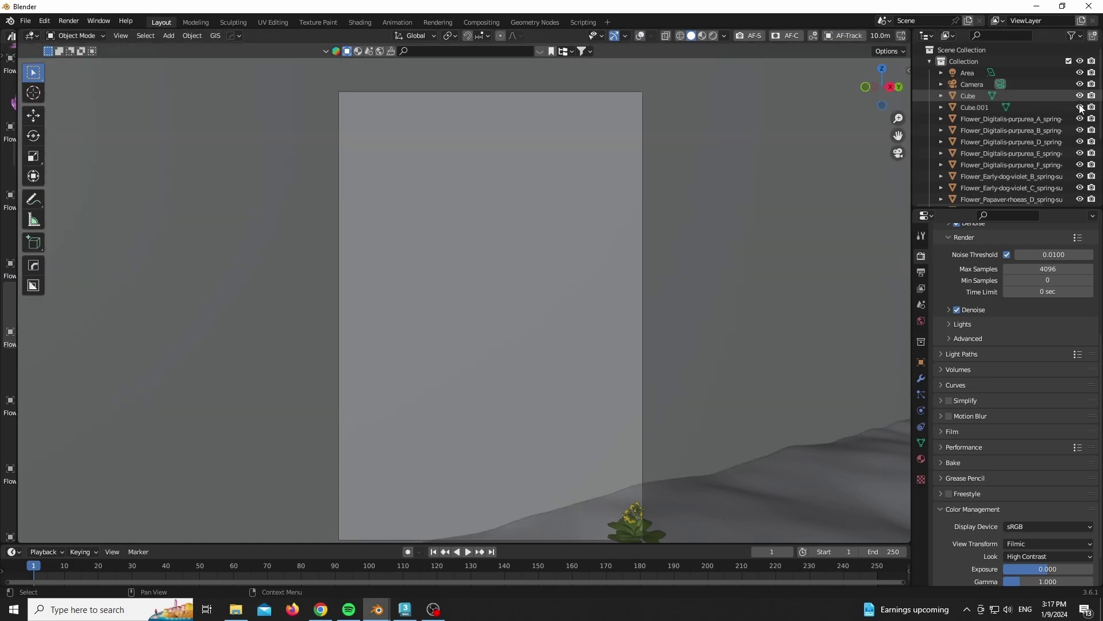
click(713, 35)
scroll(1041, 129, down, 5)
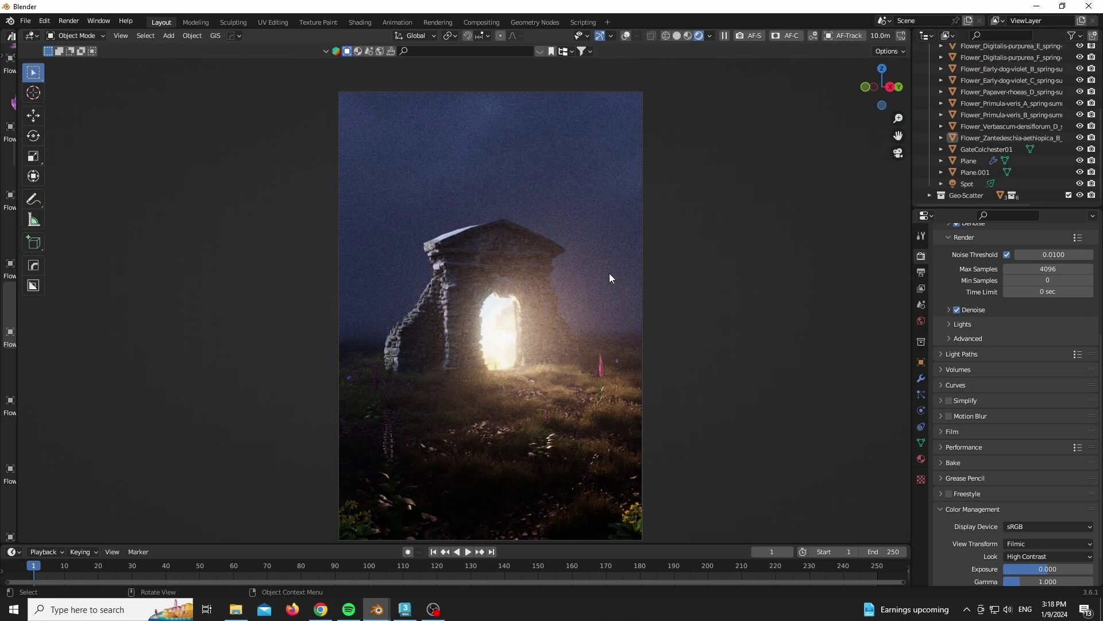
Lower the Film Grain strength in Camera Post FX and return the viewport to solid shading.
key(n)
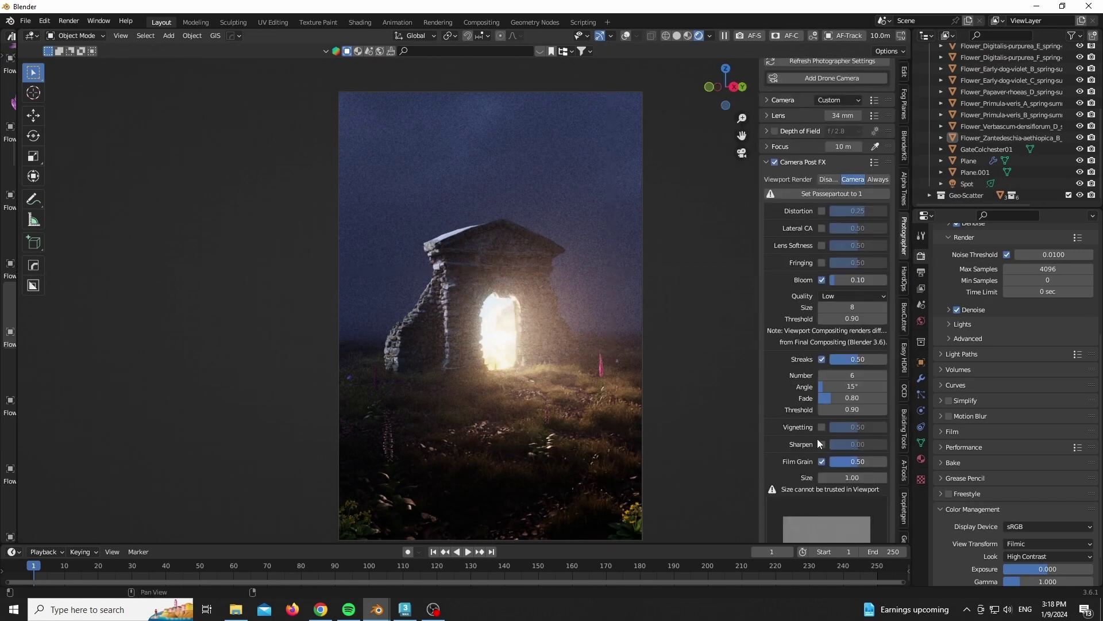
drag(857, 461, 842, 461)
key(n)
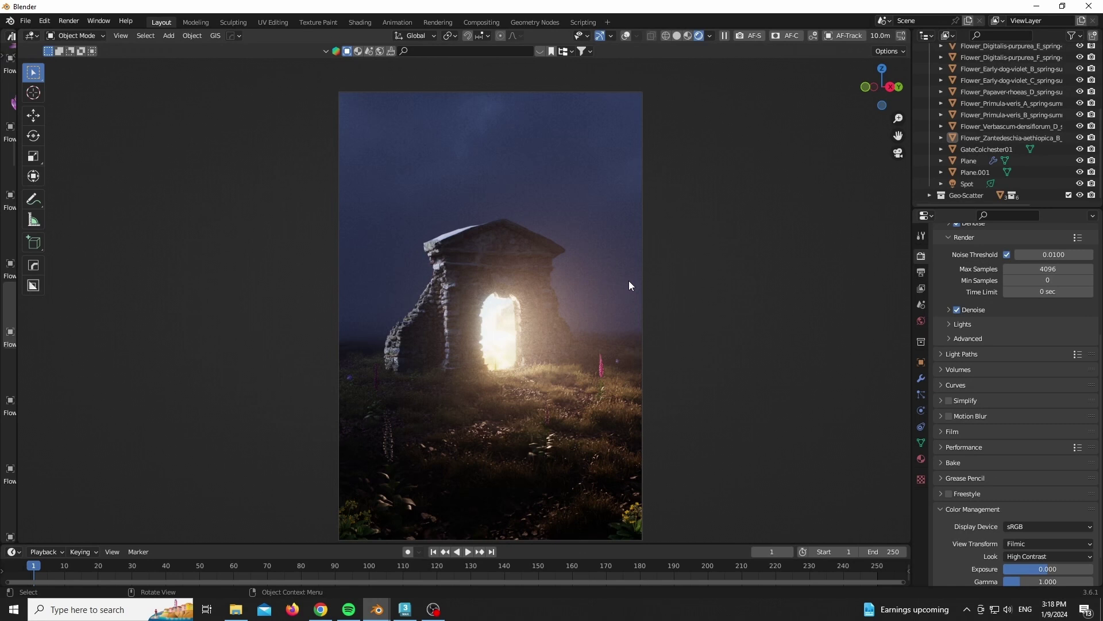
click(677, 36)
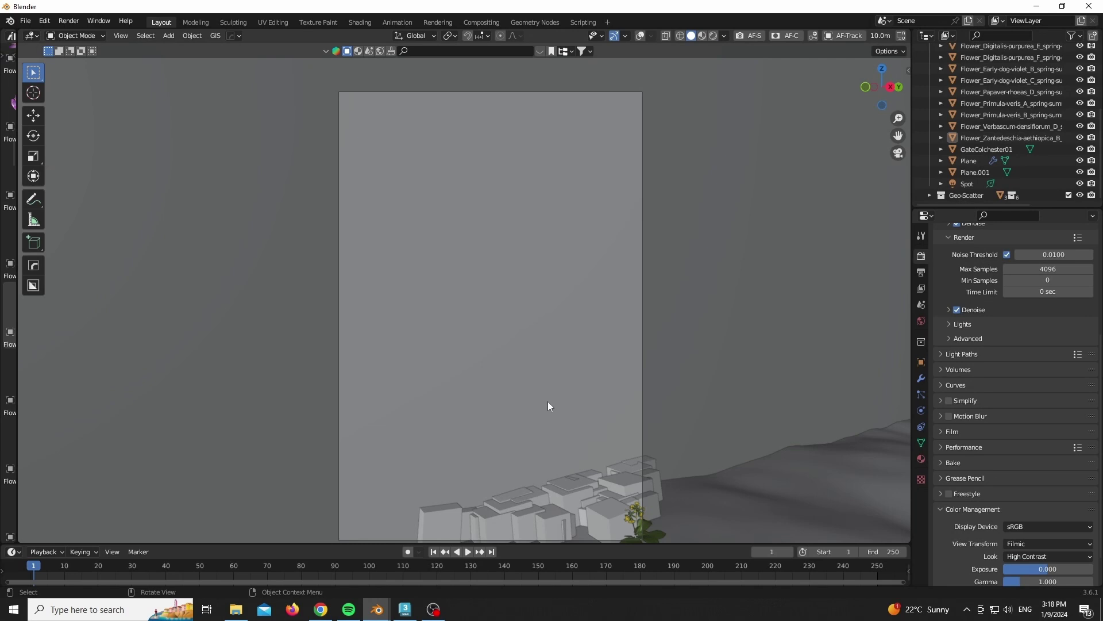